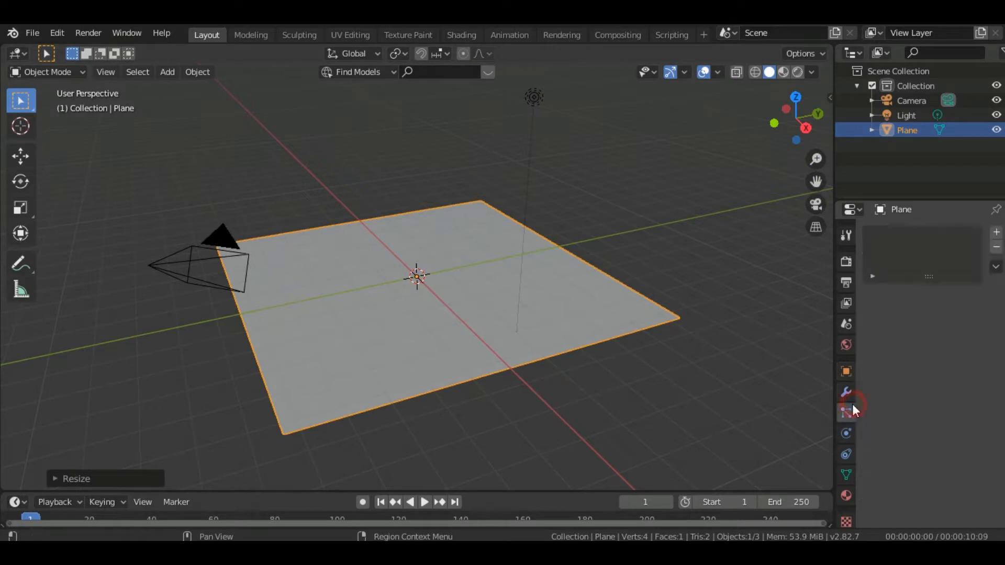
Add a particle system to the plane, set it to Hair and enable its Advanced option
click(996, 233)
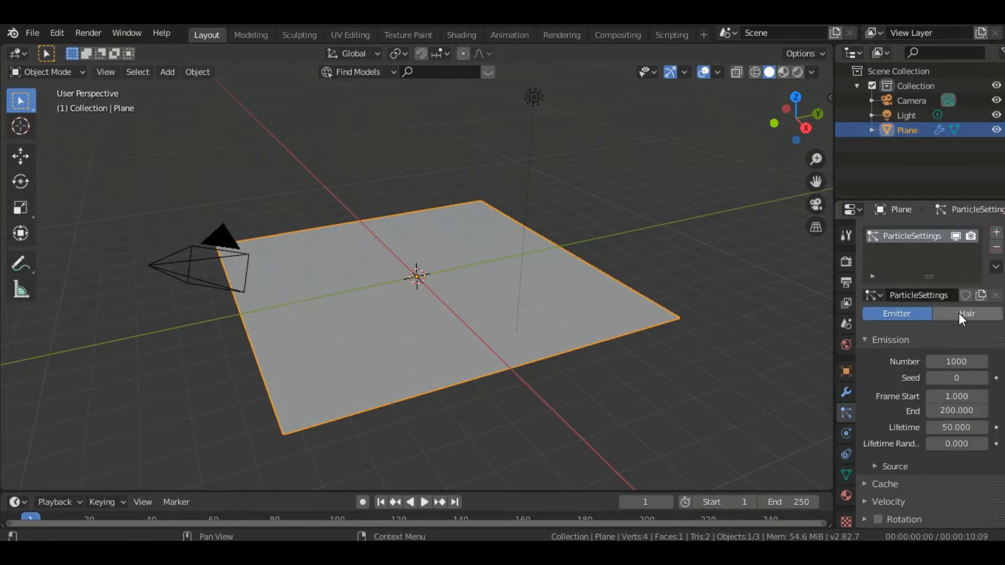
click(959, 314)
click(956, 332)
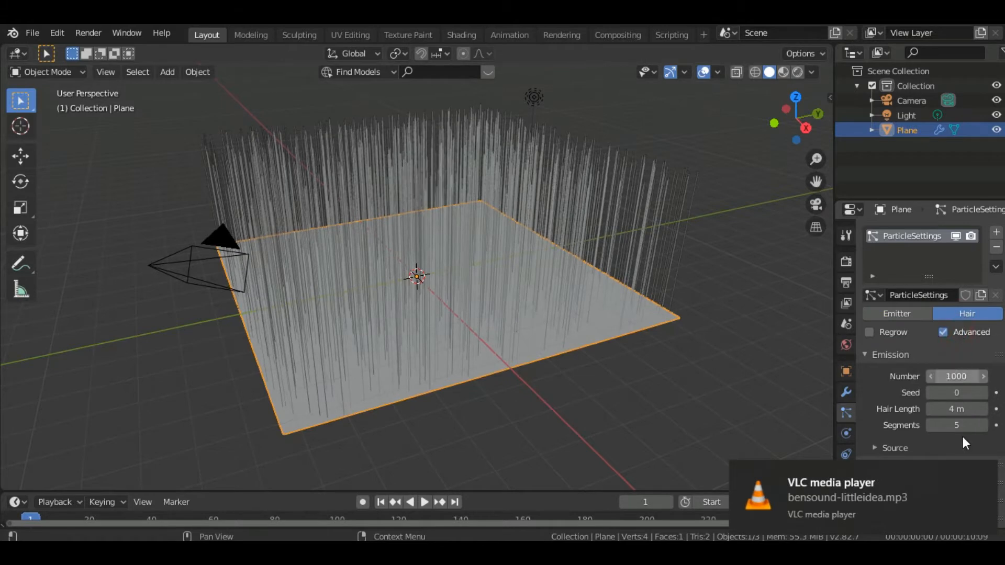
click(978, 474)
Try a hair length of 0.2 m for the plane's particle system
scroll(997, 366, down, 3)
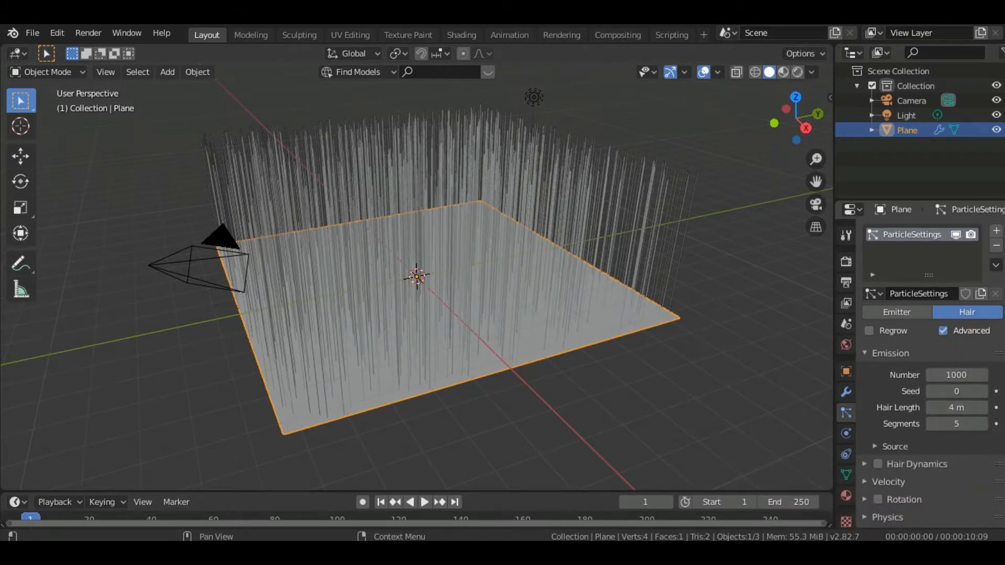
scroll(971, 290, down, 2)
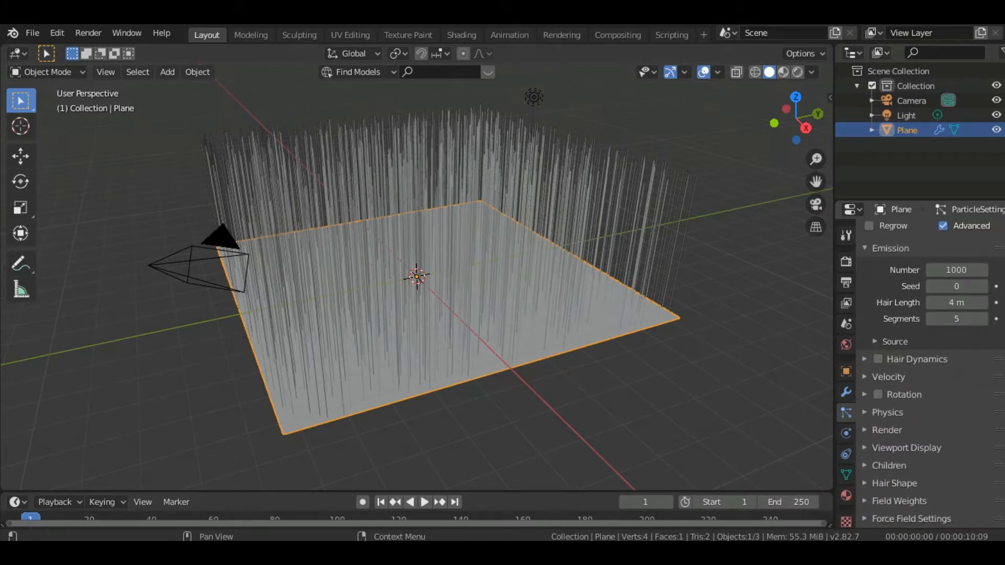
click(968, 303)
key(BackSpace)
text(.2)
key(Return)
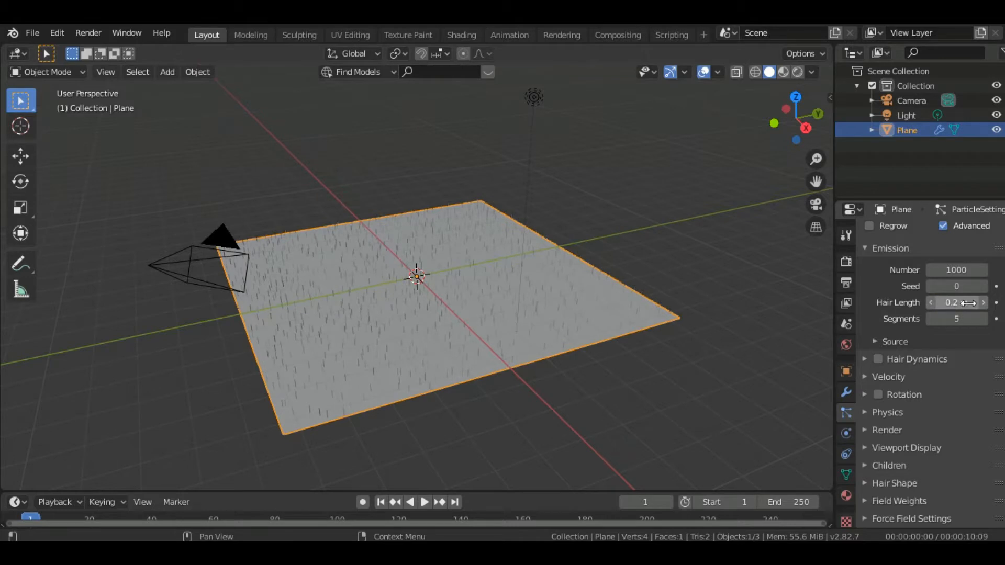
Set the hair length of the plane's particle system to 0.5 m
key(BackSpace)
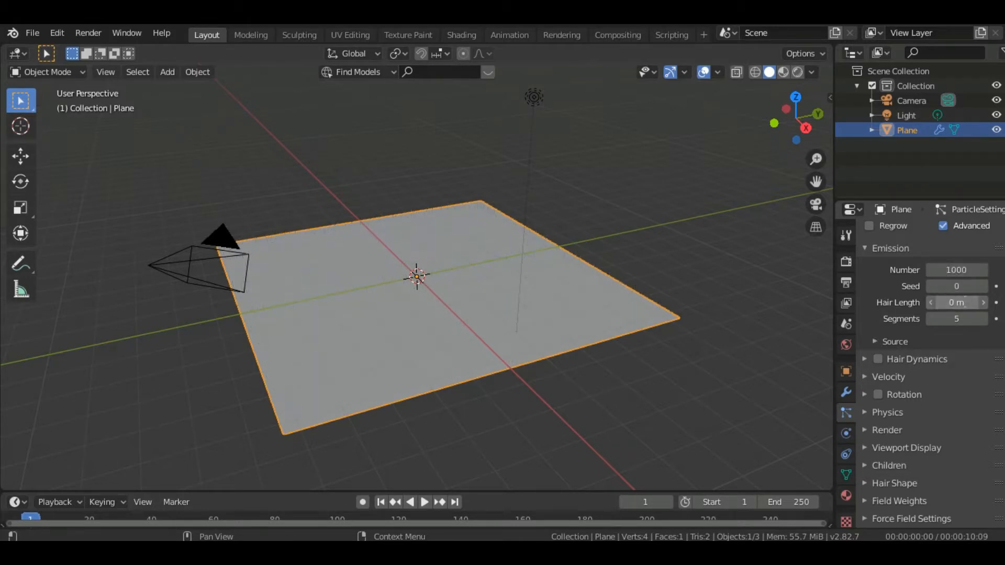
click(965, 302)
key(BackSpace)
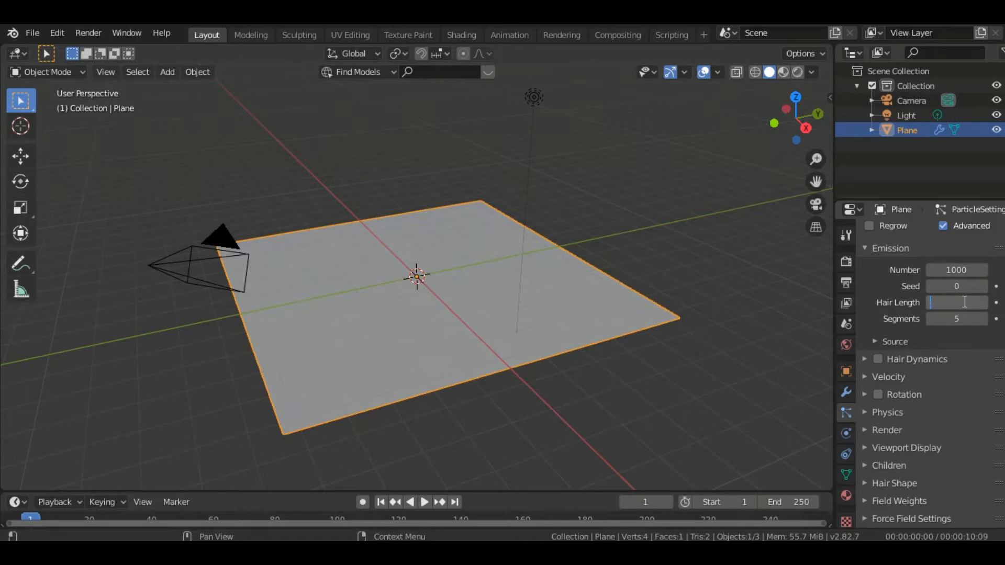
text(.5)
key(Return)
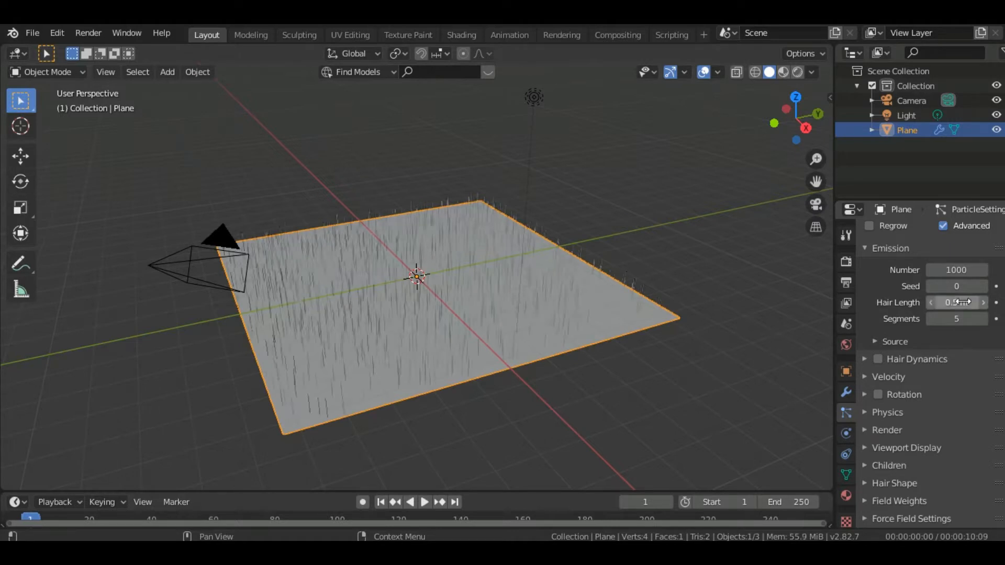
Set the number of emitted hairs to 10000
click(953, 270)
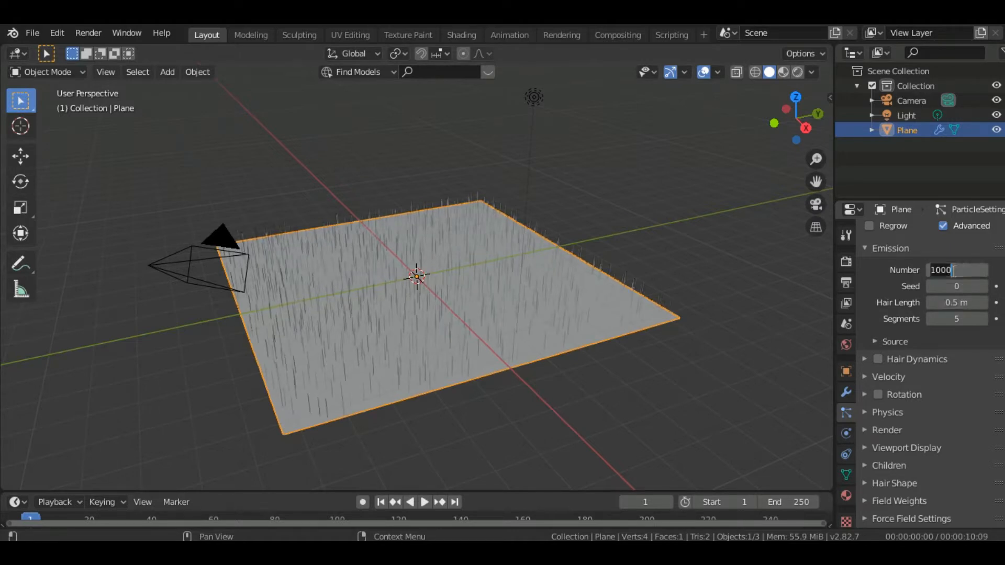
text(10000)
key(Return)
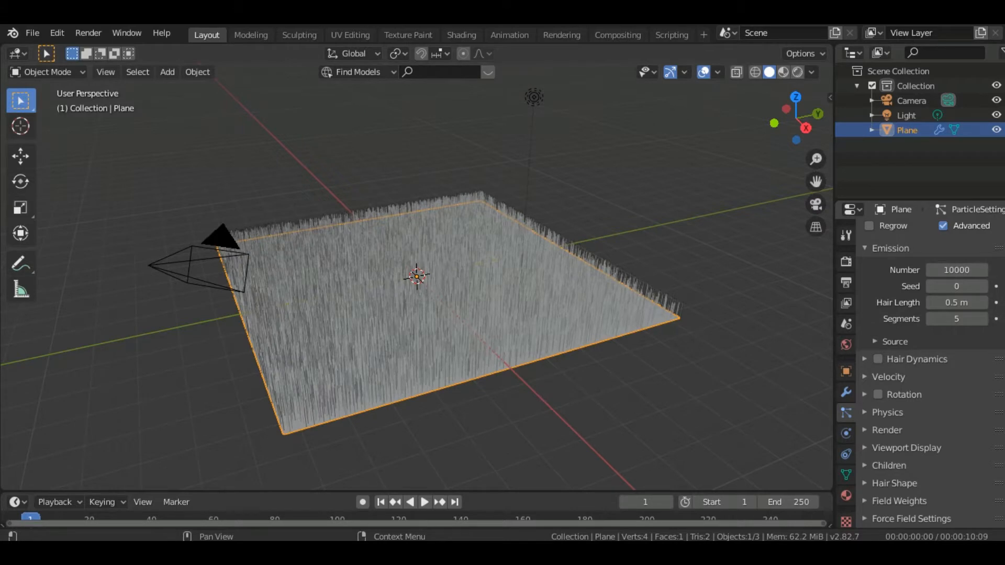
Set the Brownian force in the hair physics to 0.010
scroll(929, 375, down, 3)
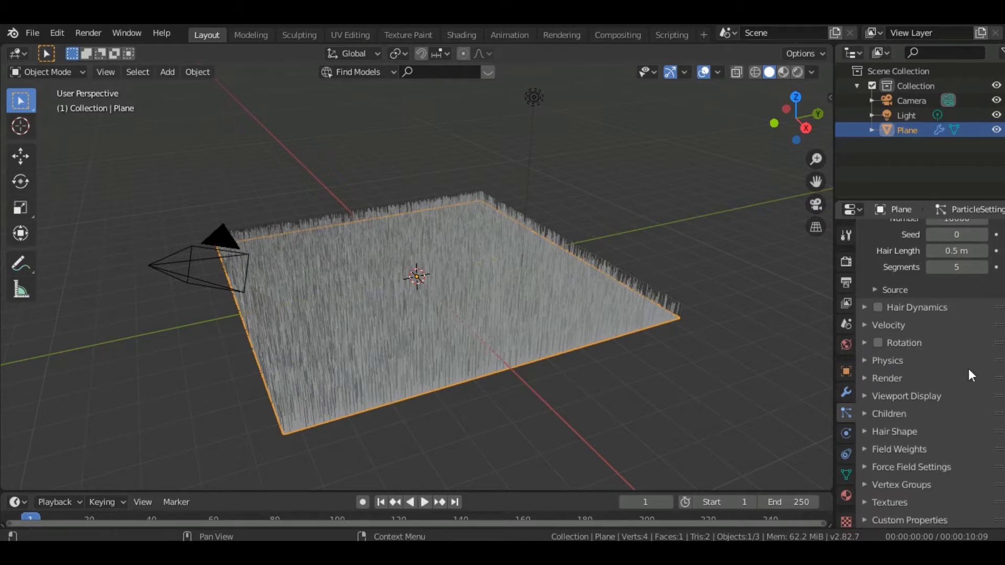
click(887, 362)
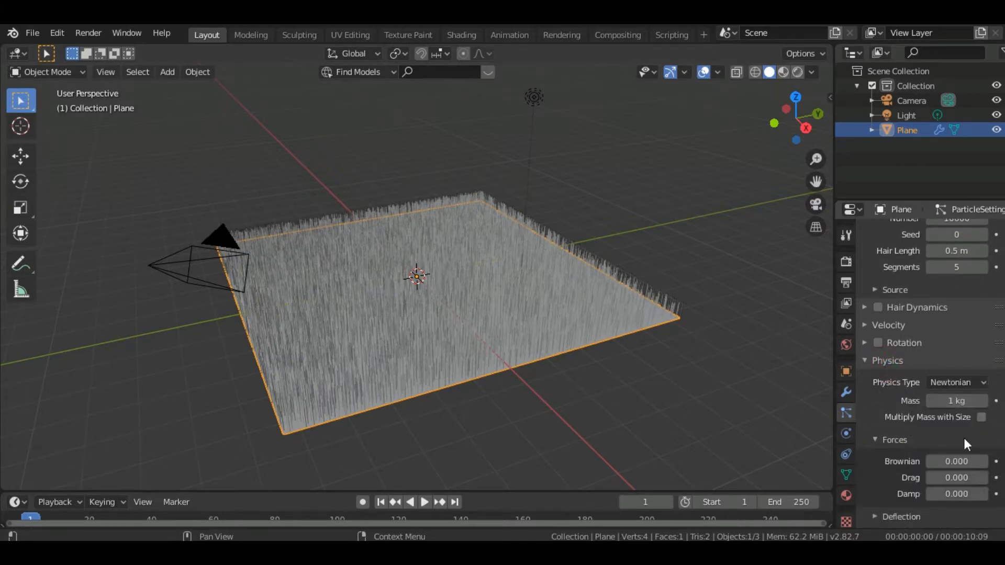
click(984, 461)
Enable Simple children for the hair particles and set their render amount to 20
scroll(899, 421, down, 7)
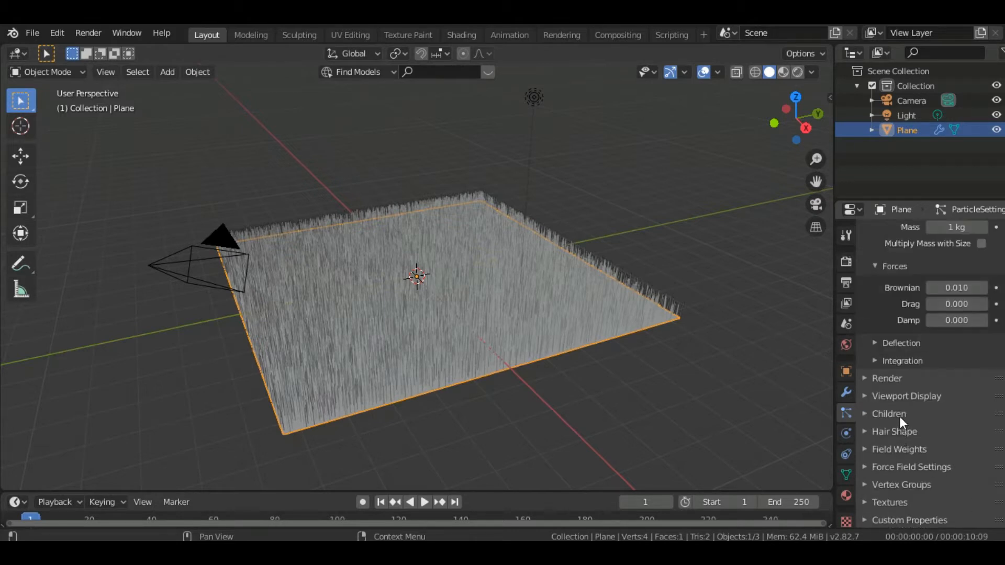
click(901, 415)
click(941, 437)
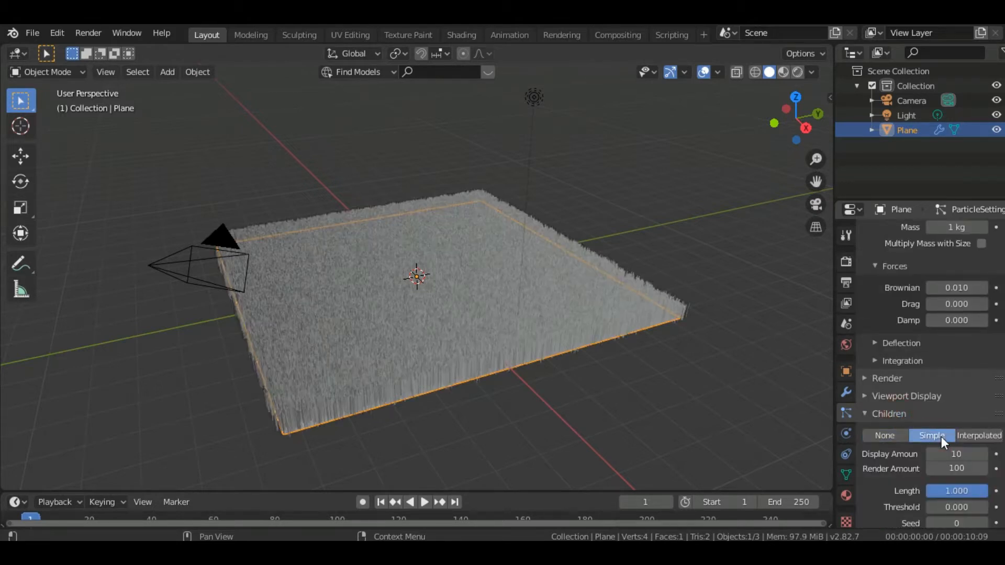
scroll(942, 340, down, 7)
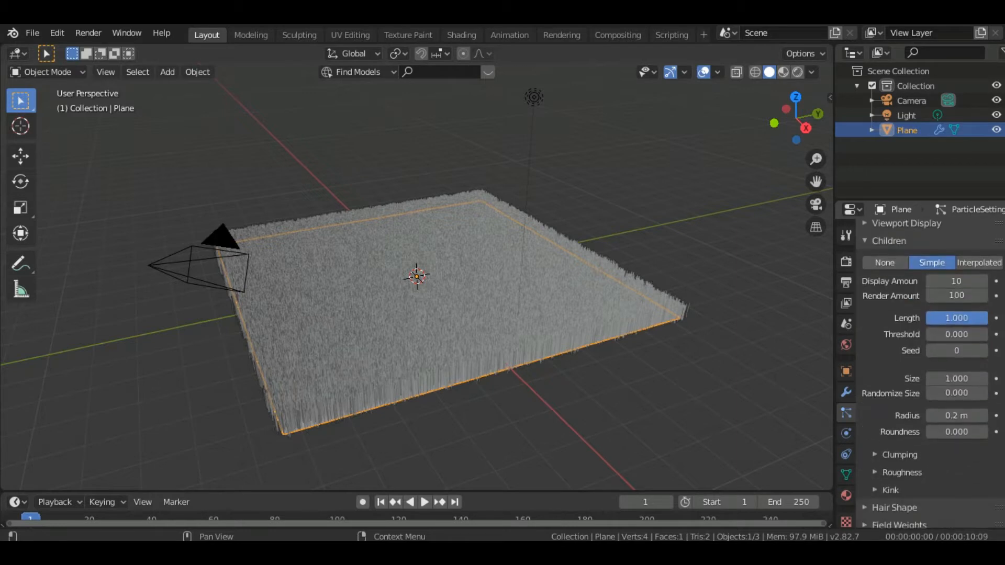
click(959, 295)
text(20)
key(Return)
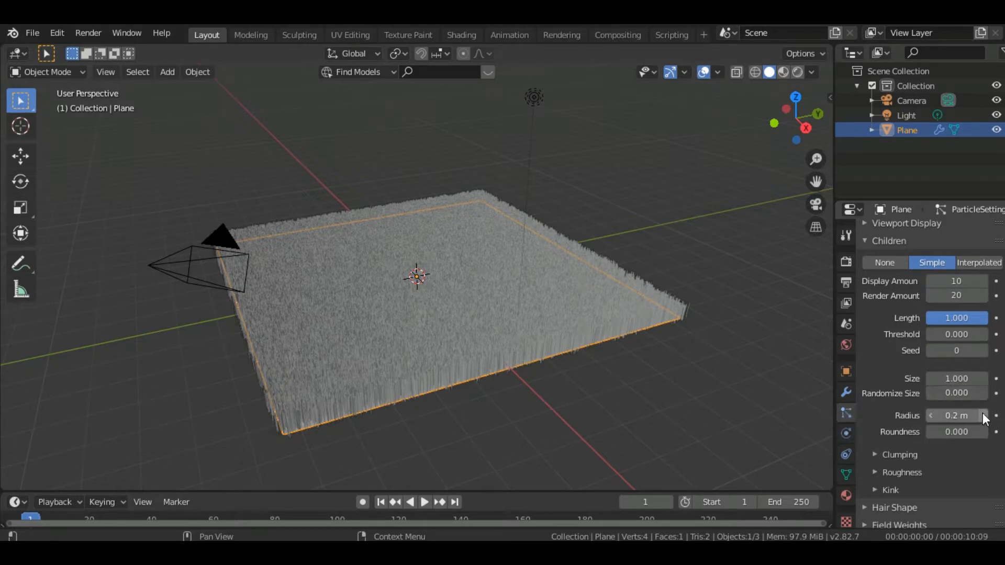
Reduce the radius of the child hairs to 0.03 m
click(930, 412)
click(931, 415)
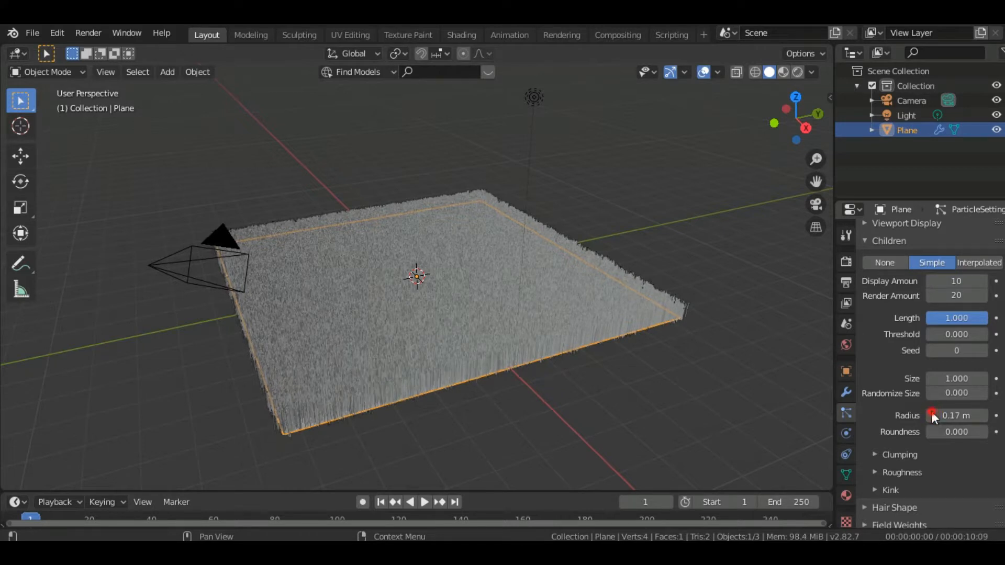
click(931, 414)
click(931, 414)
click(931, 414)
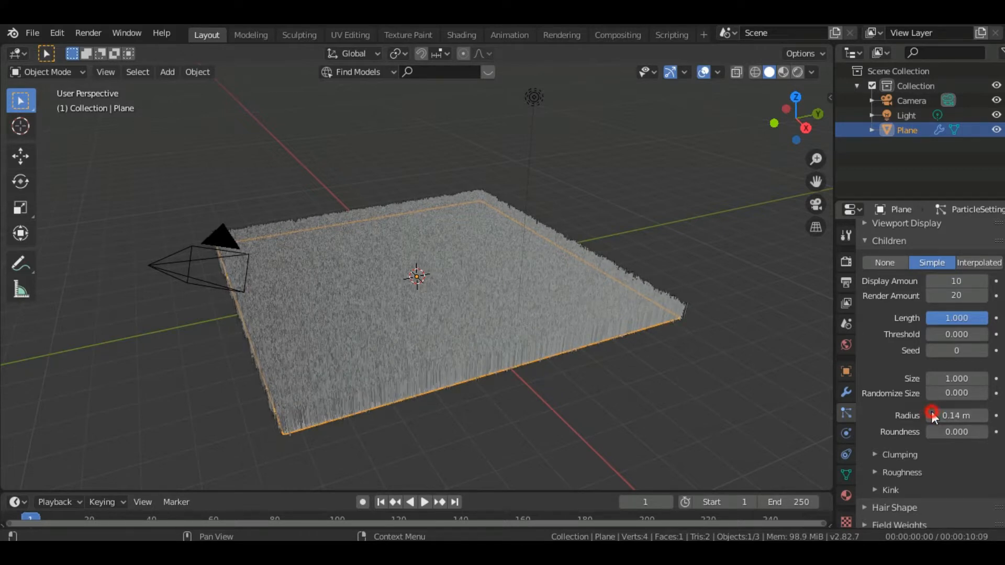
click(932, 415)
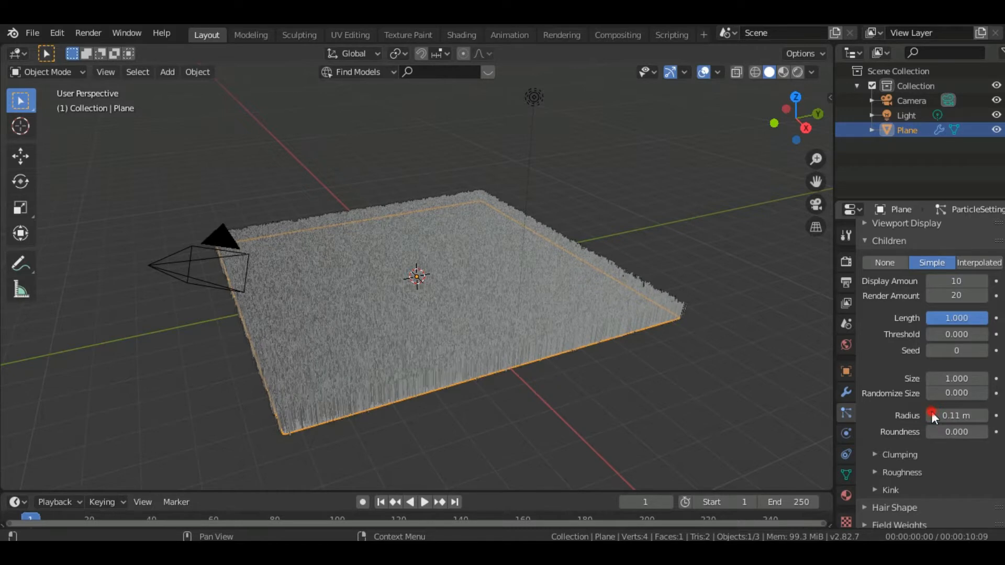
click(931, 413)
click(931, 414)
click(931, 413)
click(931, 413)
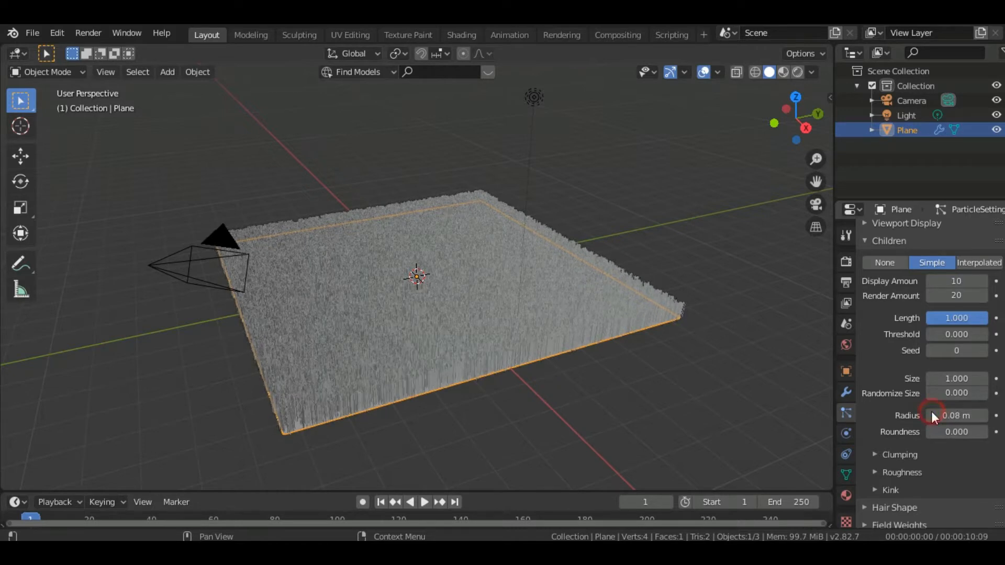
click(931, 414)
click(931, 414)
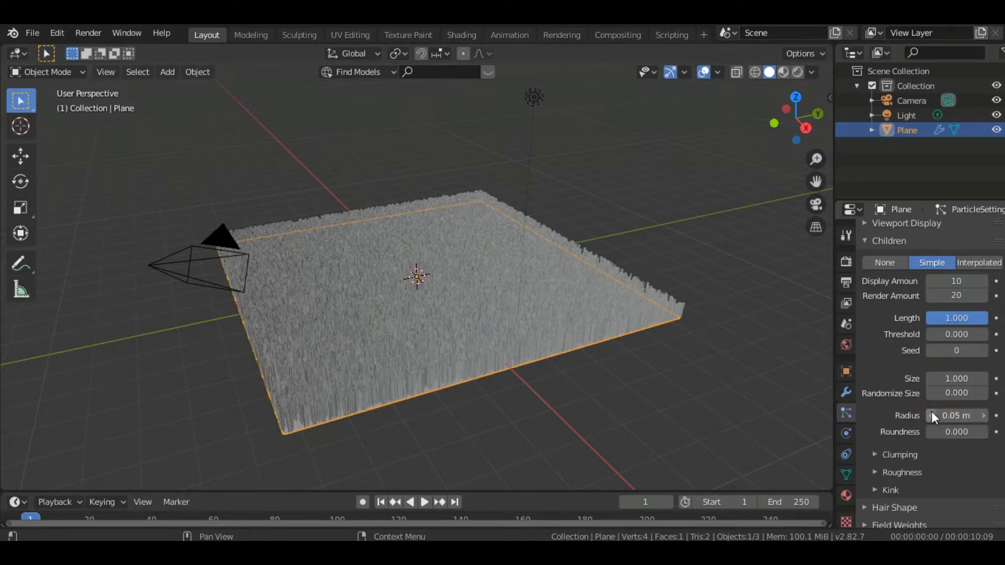
click(931, 415)
click(931, 414)
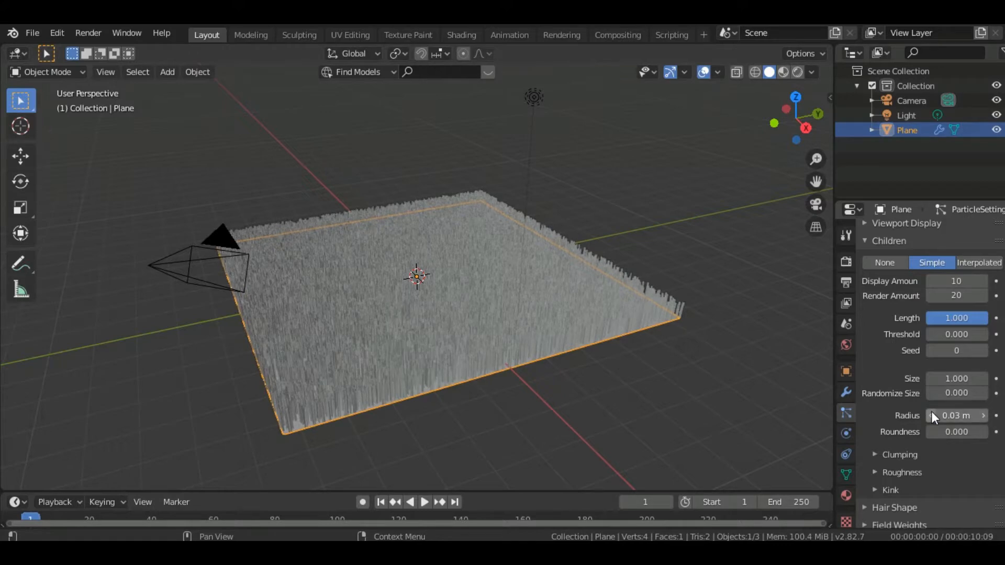
Lower the hair segments in the particle emission settings to 2
scroll(794, 140, up, 4)
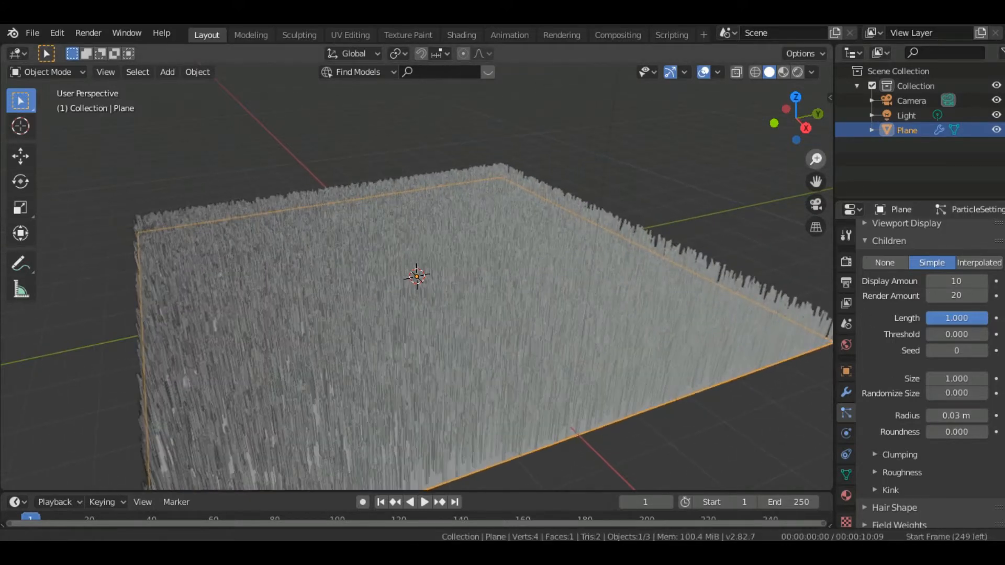
drag(795, 135, 818, 112)
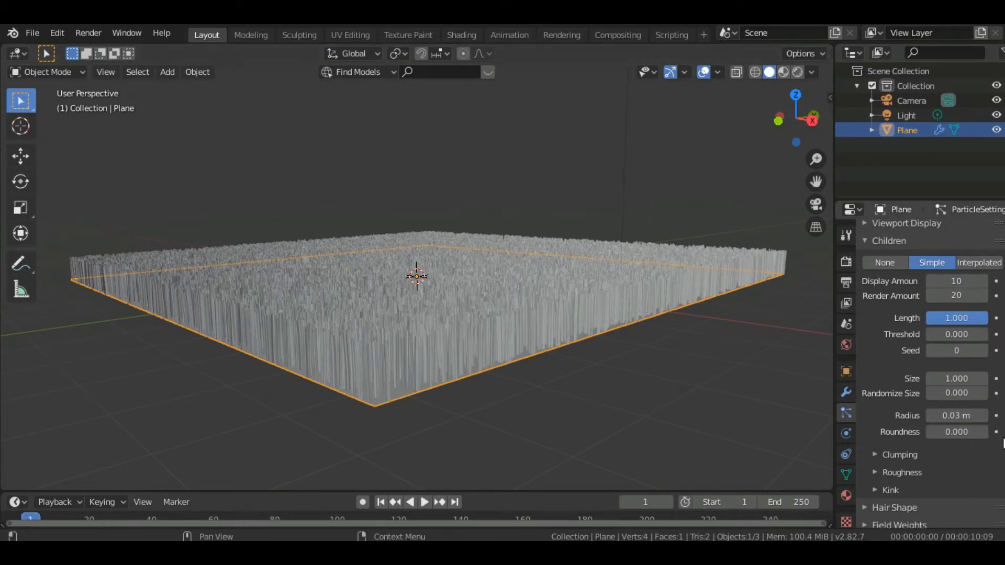
scroll(930, 376, up, 15)
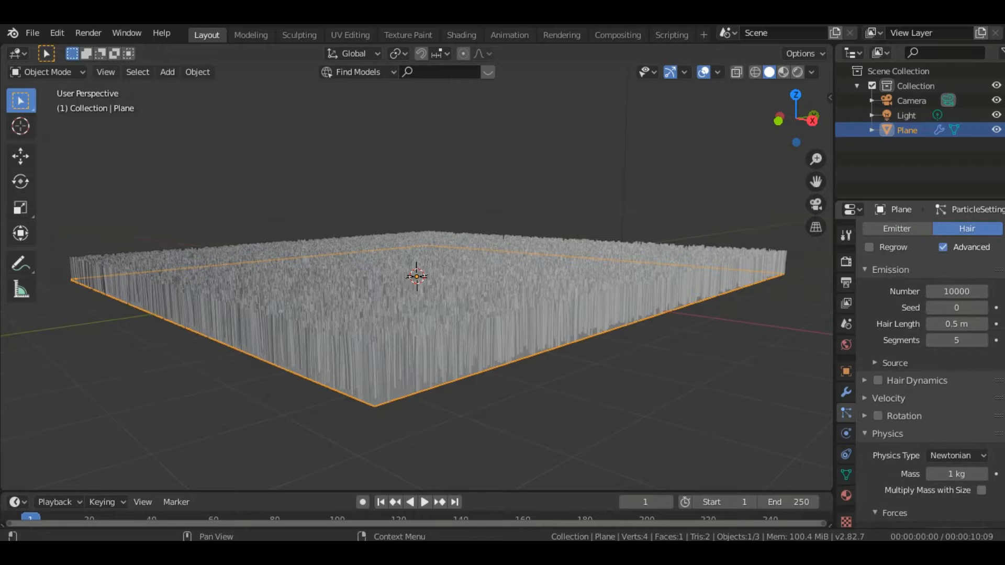
click(931, 340)
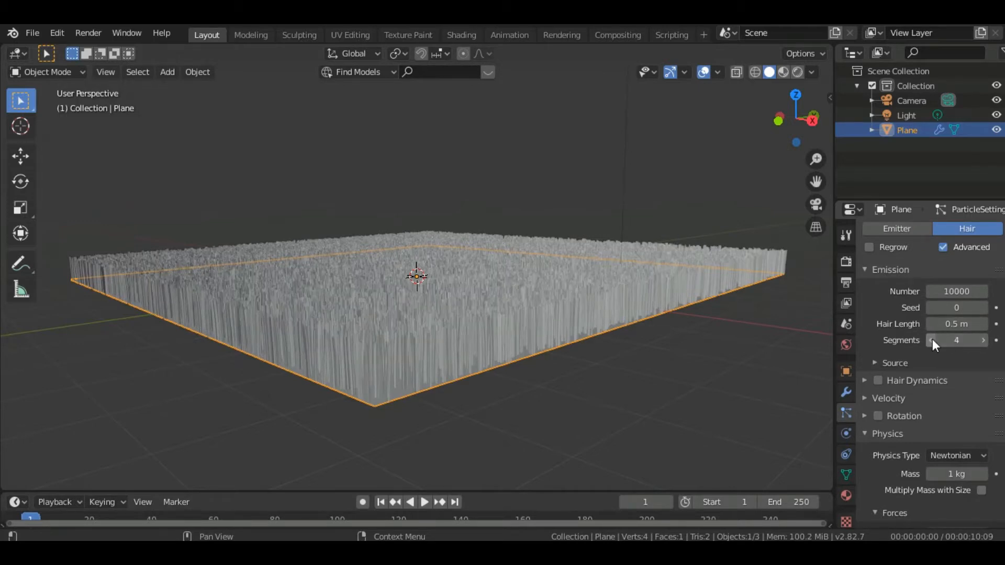
click(932, 340)
click(931, 341)
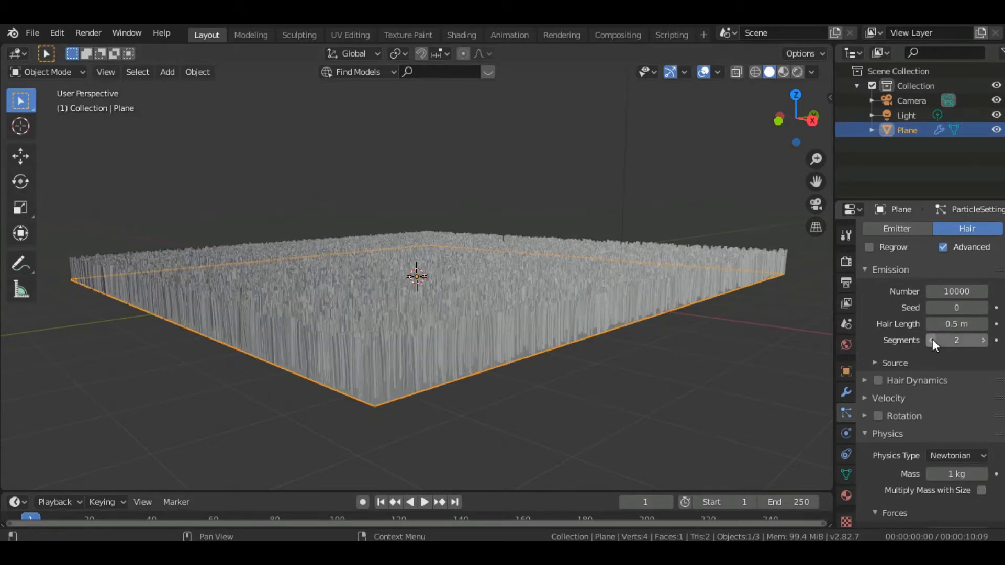
Set the Eevee render's hair shape type to Strip with an additional subdivision of 1
drag(795, 140, 654, 121)
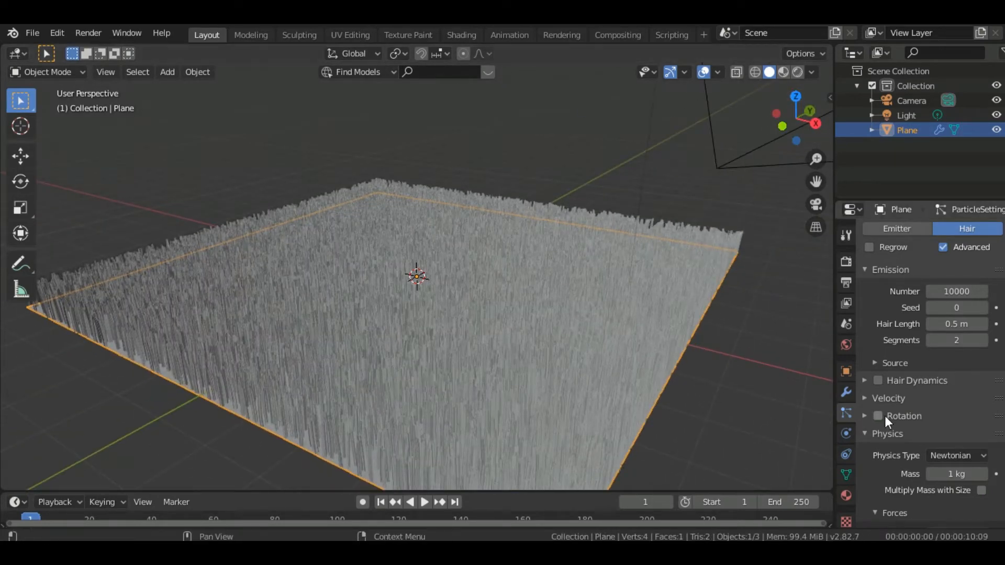
click(846, 259)
click(847, 238)
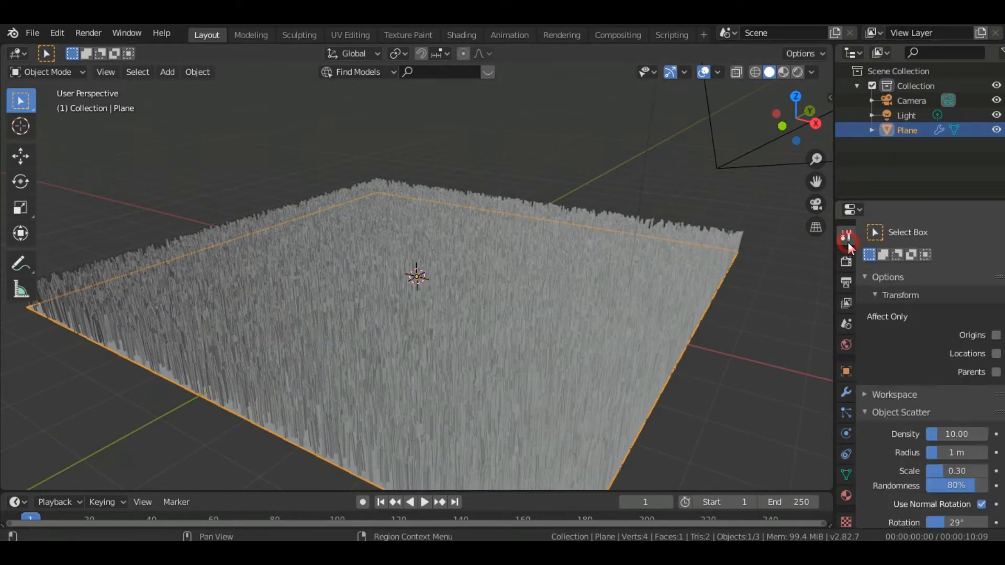
click(846, 282)
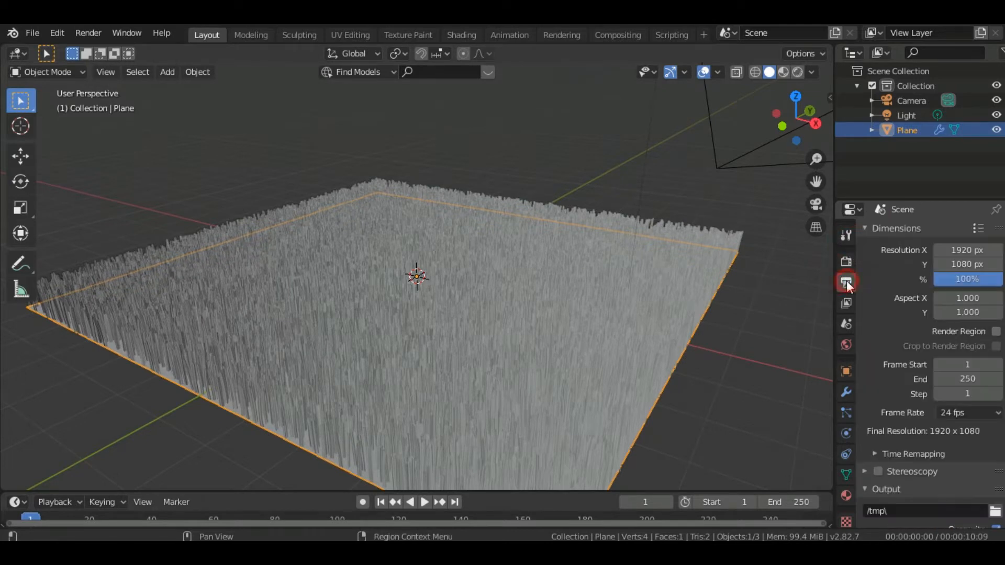
click(846, 261)
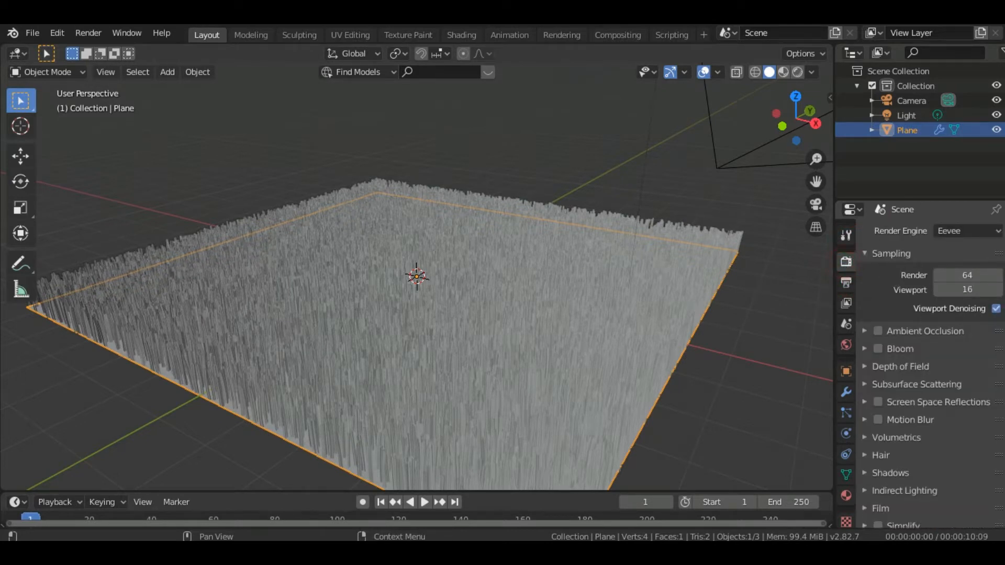
scroll(929, 366, down, 3)
click(881, 401)
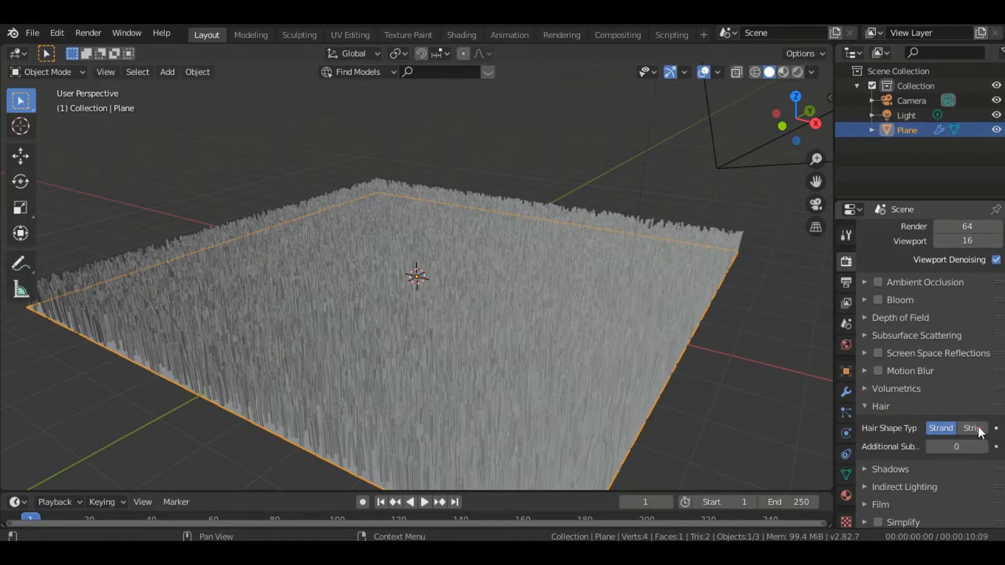
click(976, 427)
click(982, 448)
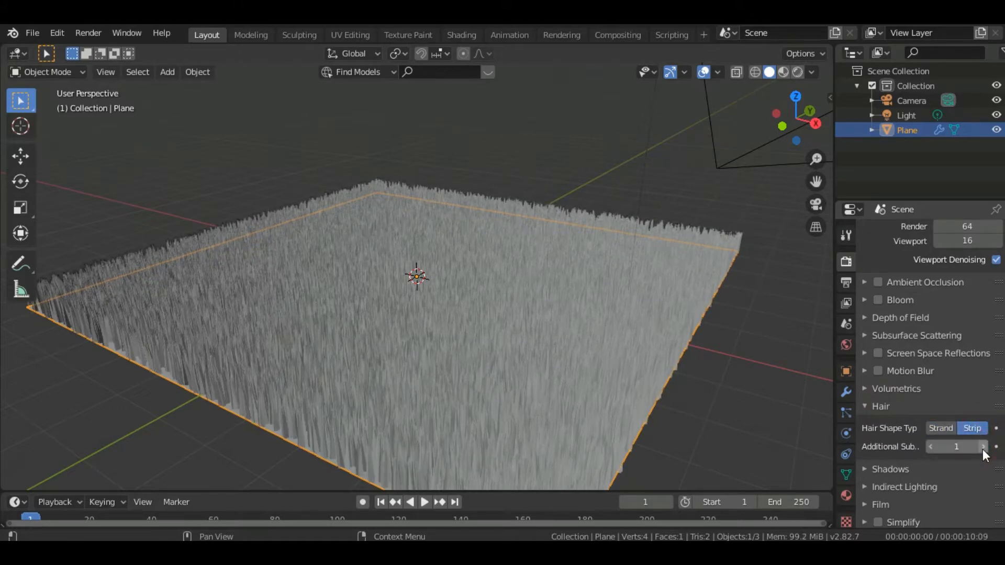
Set the strand shape of the plane's hair particles to -1.000 in the hair shape settings
drag(798, 98, 801, 79)
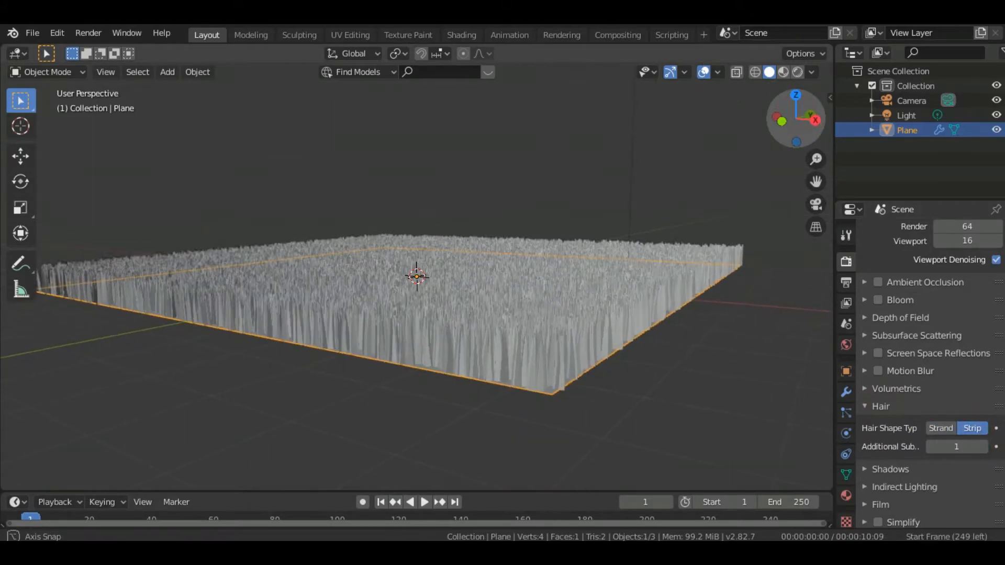
click(847, 413)
scroll(998, 477, down, 12)
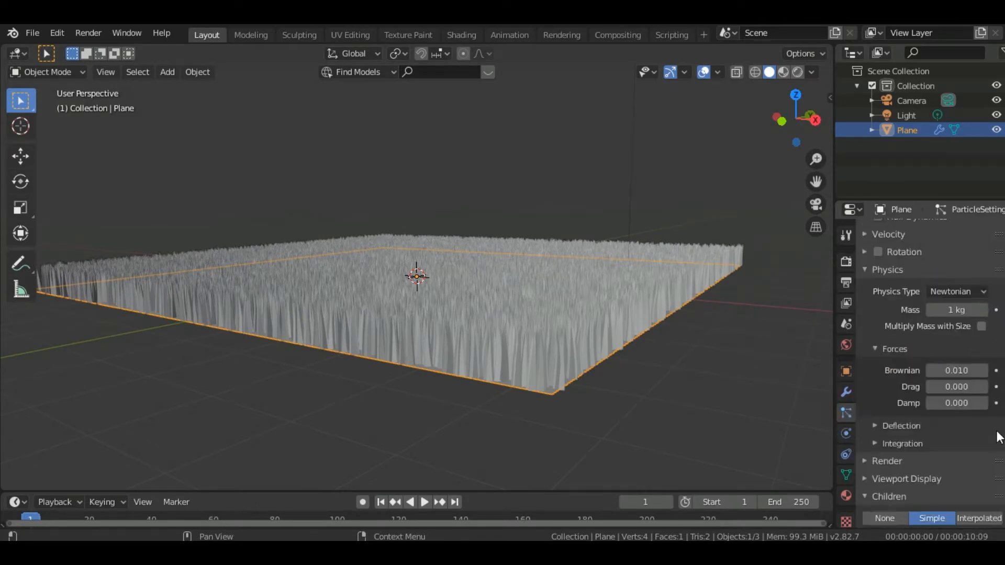
scroll(998, 505, down, 5)
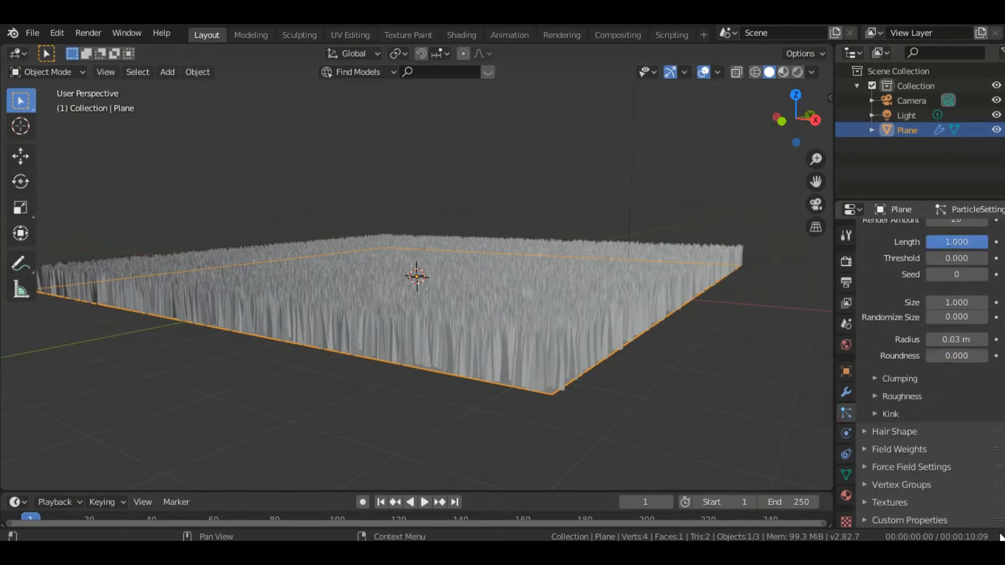
click(883, 430)
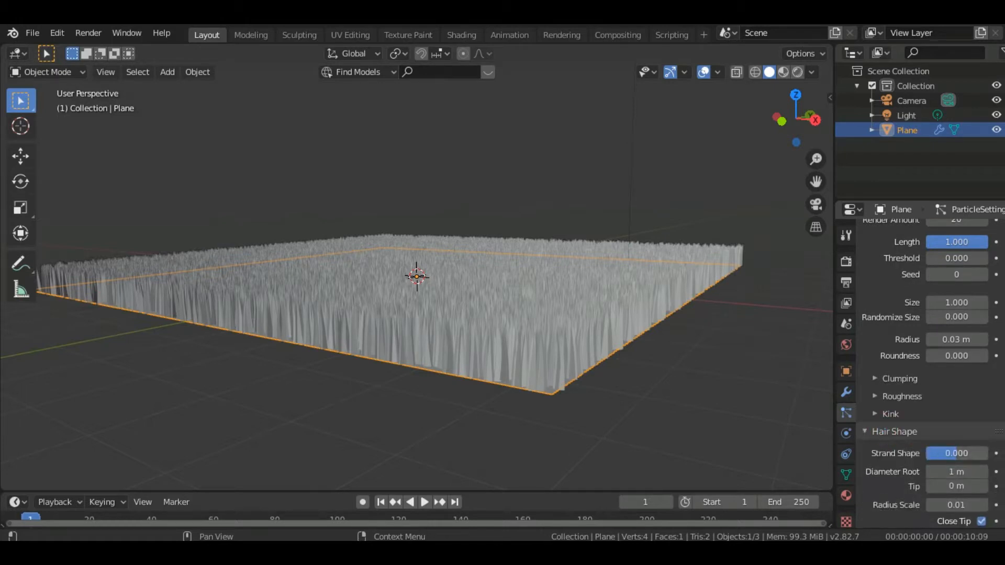
drag(956, 453, 929, 453)
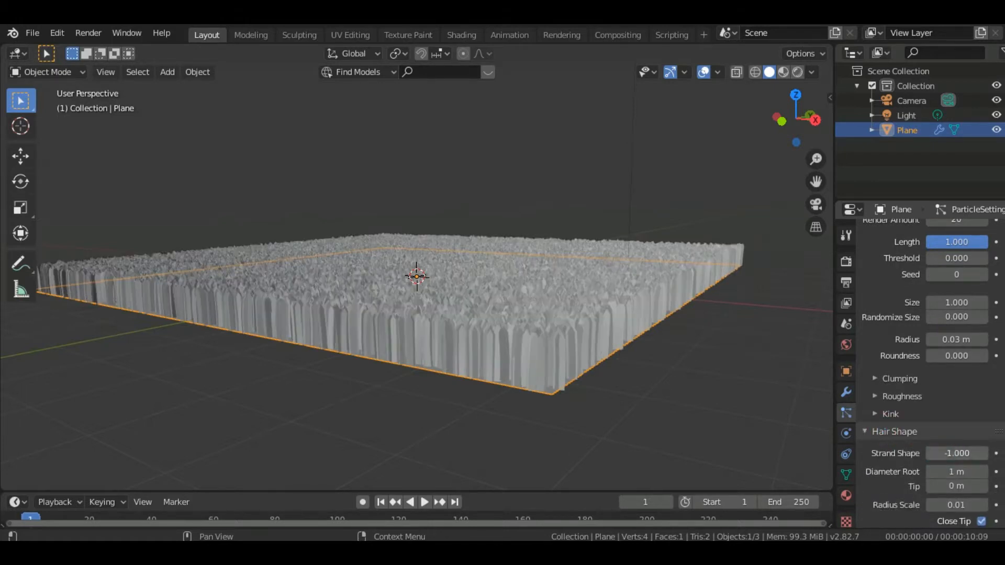
Reduce the hair strands' root diameter to 0.1 m
click(956, 470)
click(889, 479)
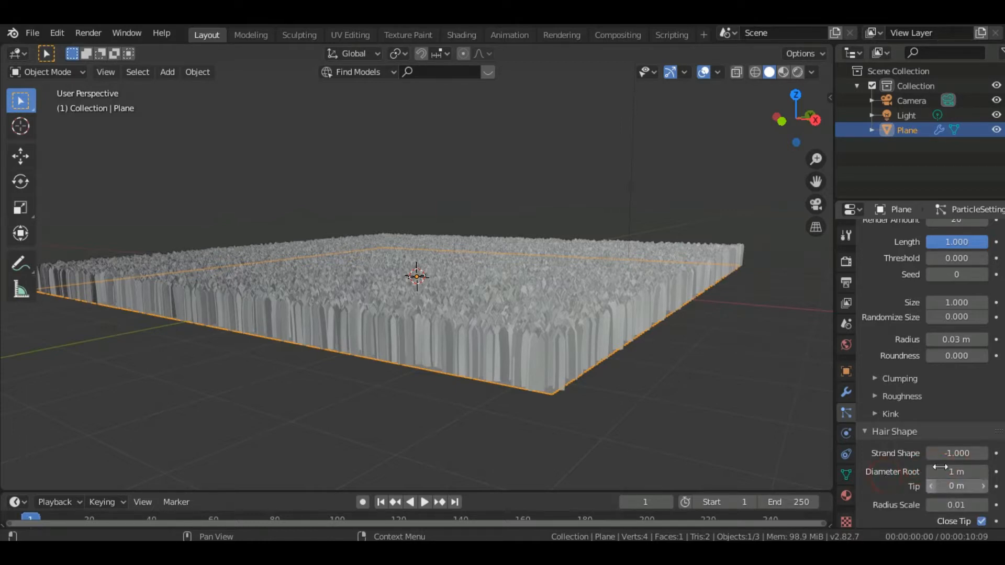
drag(957, 472, 930, 474)
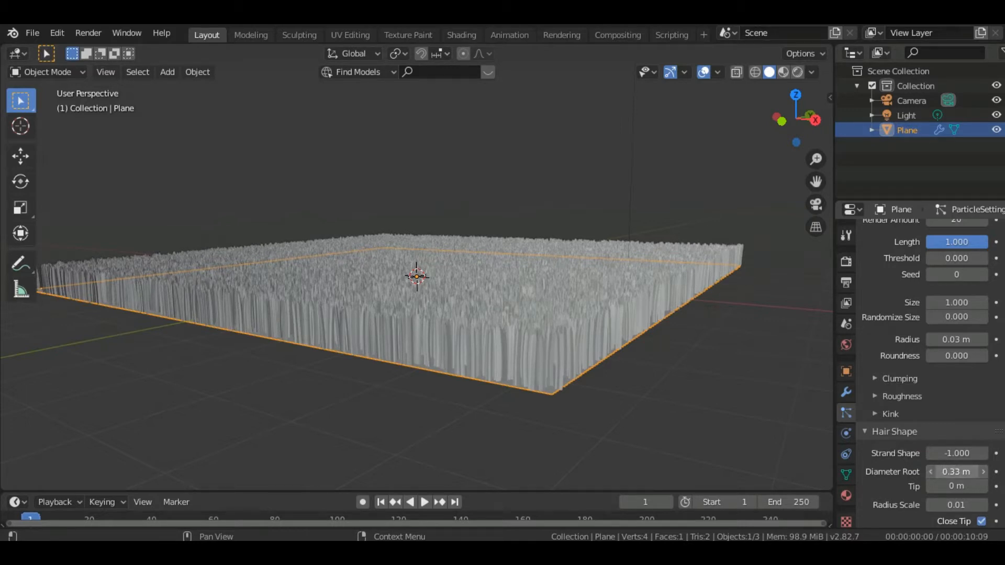
drag(955, 472, 931, 472)
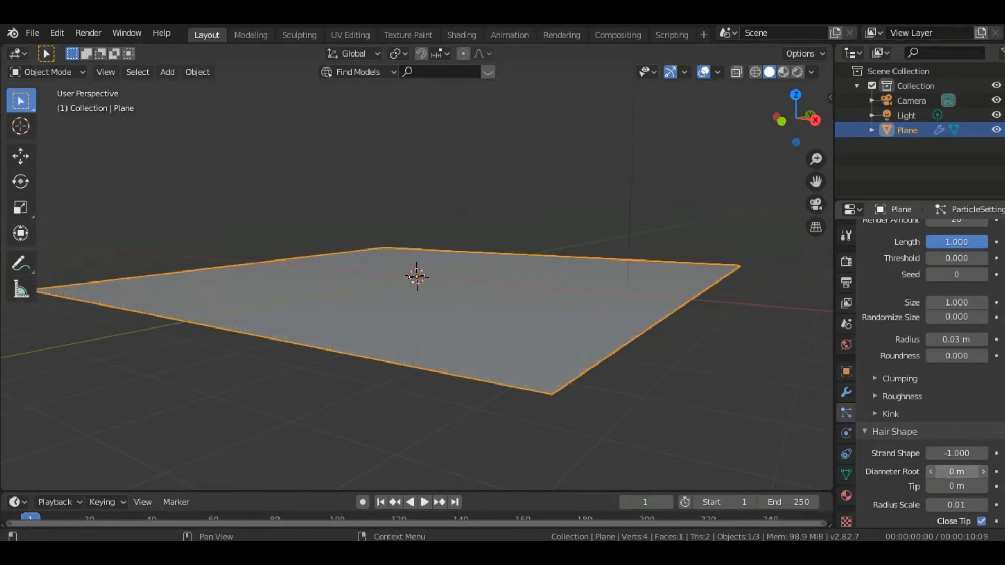
click(983, 472)
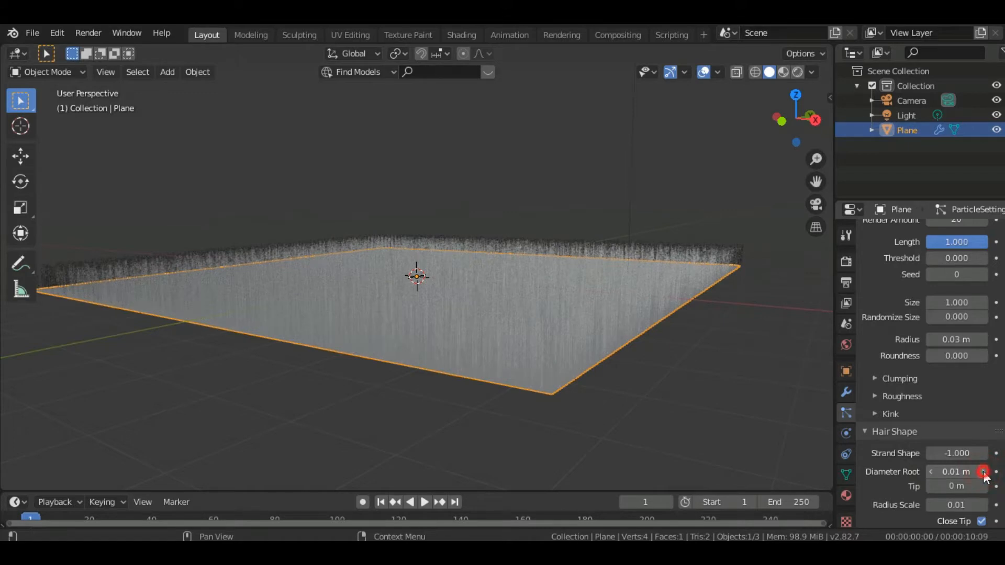
click(983, 472)
click(983, 472)
click(983, 472)
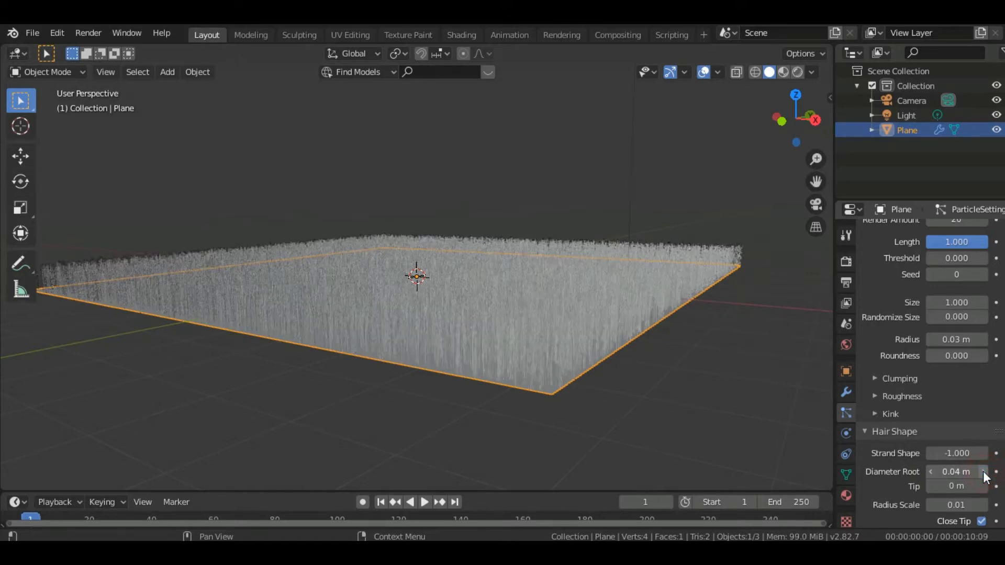
click(983, 472)
click(983, 472)
click(983, 472)
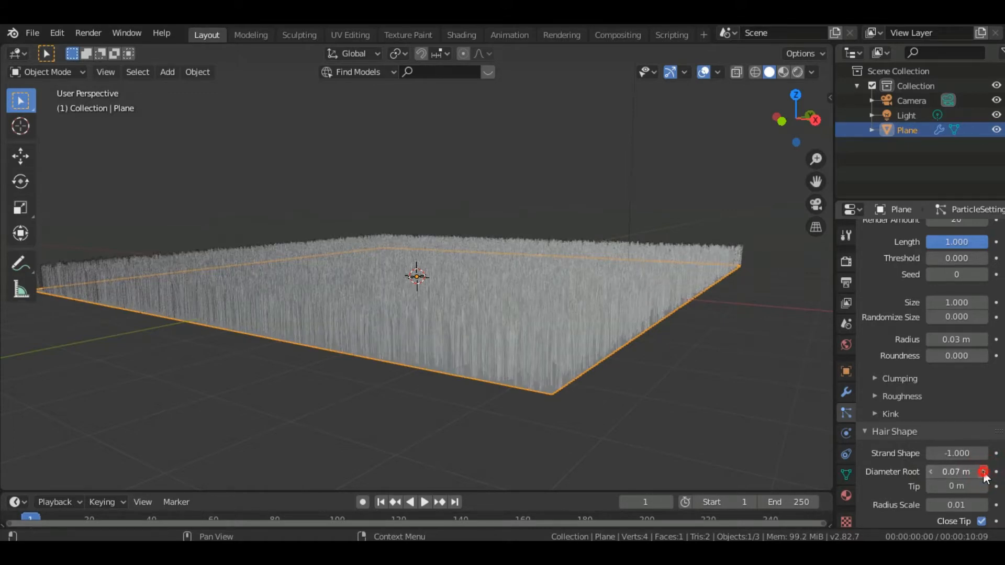
click(983, 472)
click(984, 472)
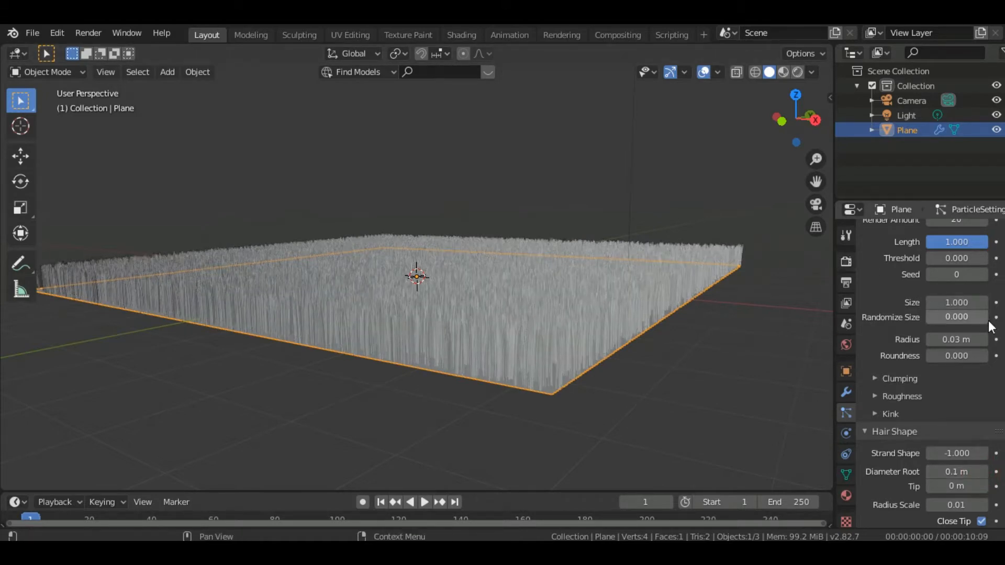
Shorten the hair length in the particle emission settings to 0.01 m
scroll(927, 366, up, 10)
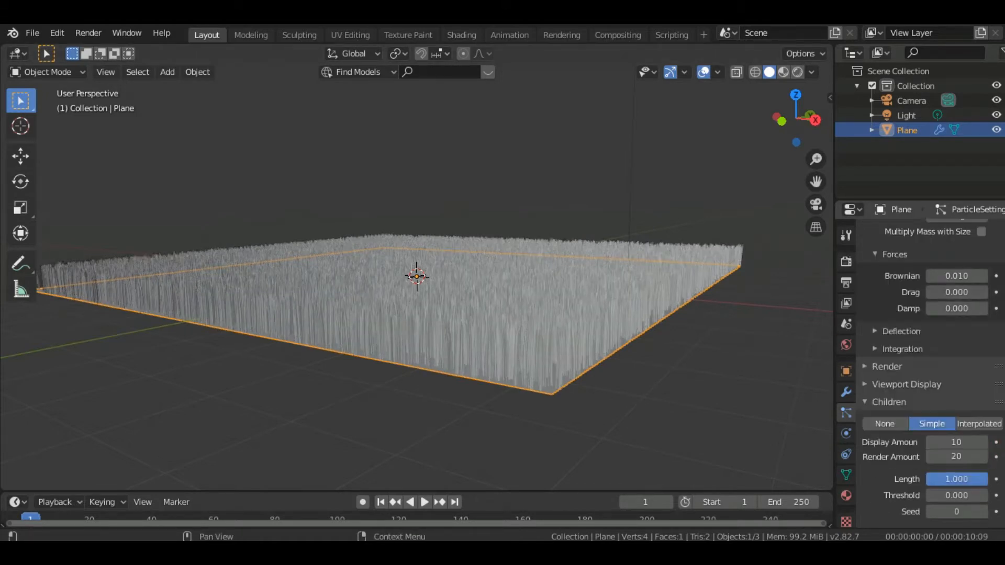
scroll(926, 366, up, 10)
scroll(975, 268, up, 5)
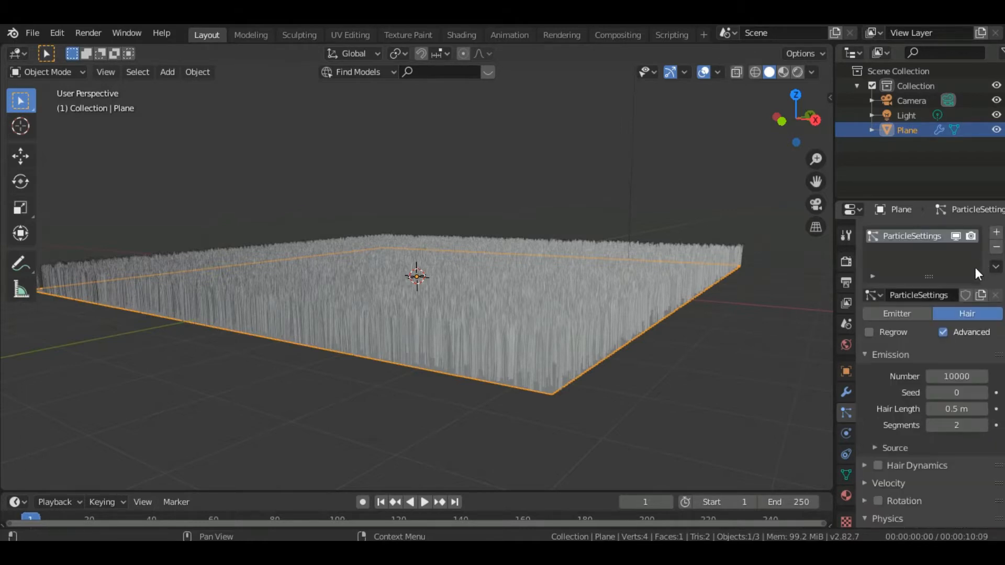
click(930, 408)
click(931, 409)
click(948, 409)
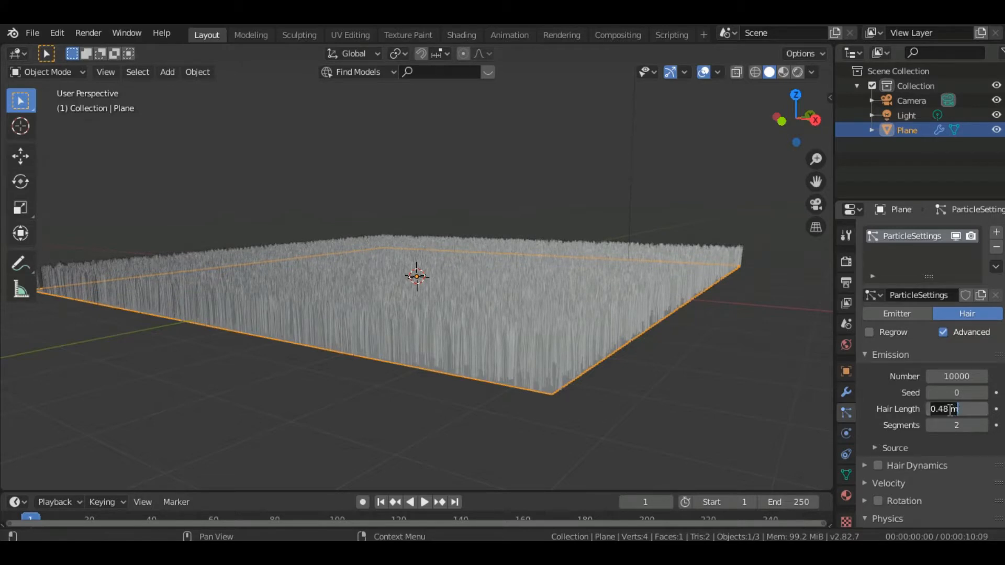
key(BackSpace)
text(-2)
key(Return)
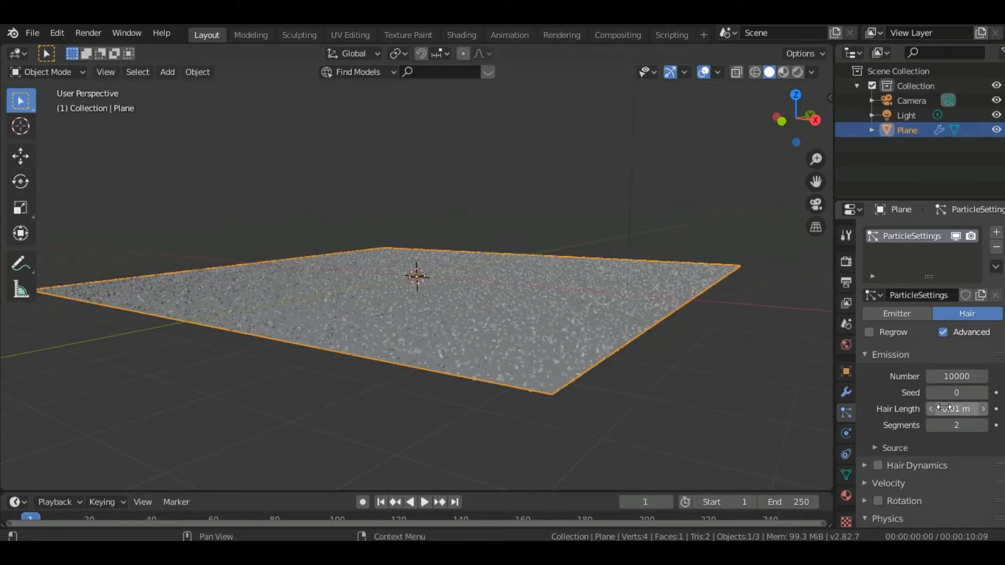
Raise the hair length of the particle system gradually to 0.29 m
click(983, 409)
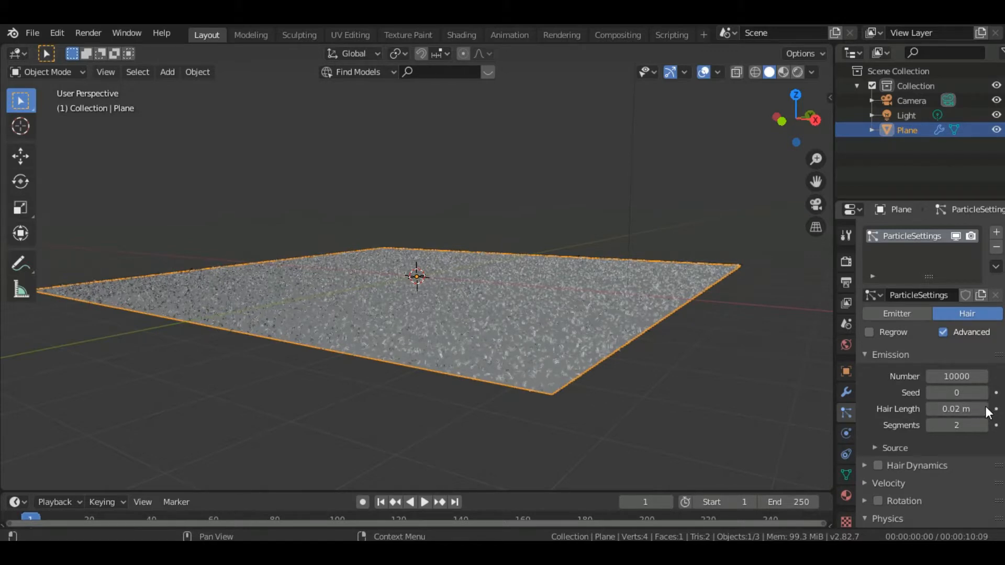
click(983, 408)
click(983, 409)
click(984, 409)
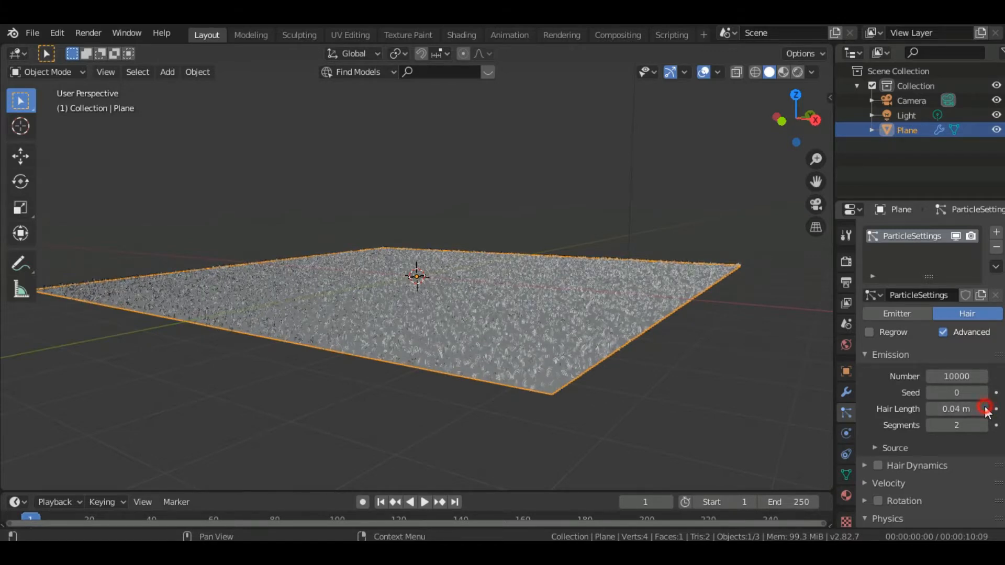
click(984, 408)
click(984, 409)
click(984, 408)
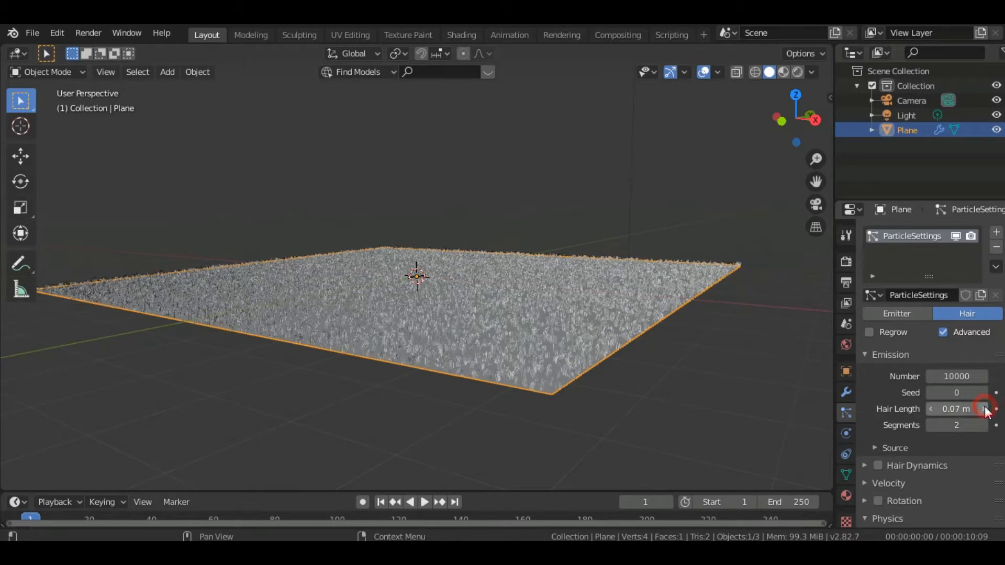
click(983, 409)
click(984, 409)
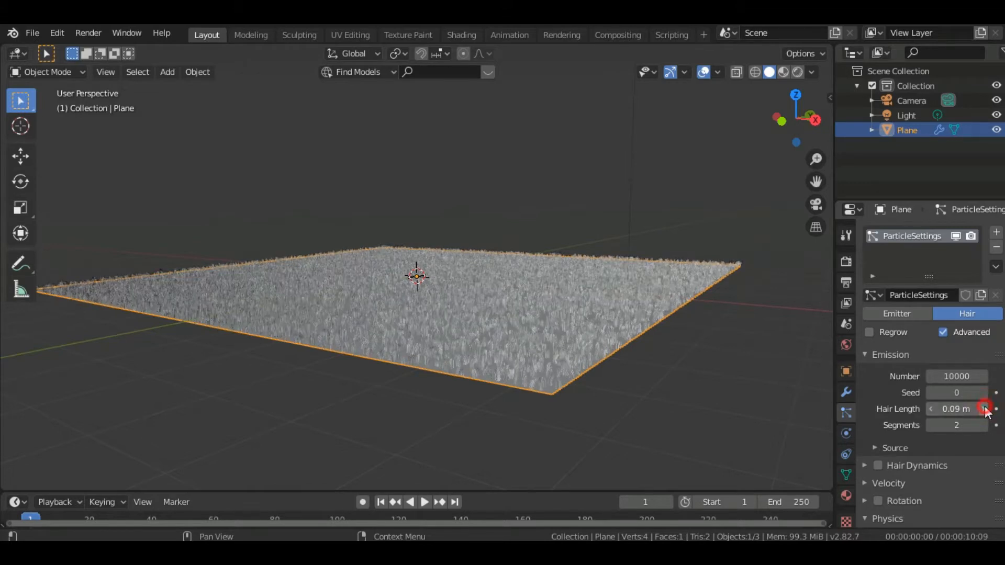
click(984, 408)
click(983, 409)
click(984, 408)
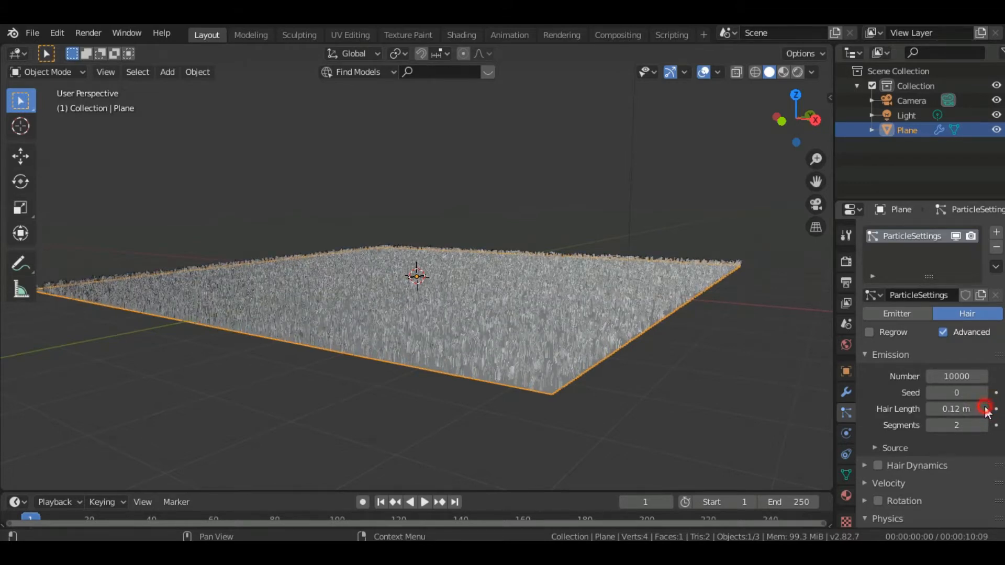
click(984, 409)
click(983, 408)
click(984, 409)
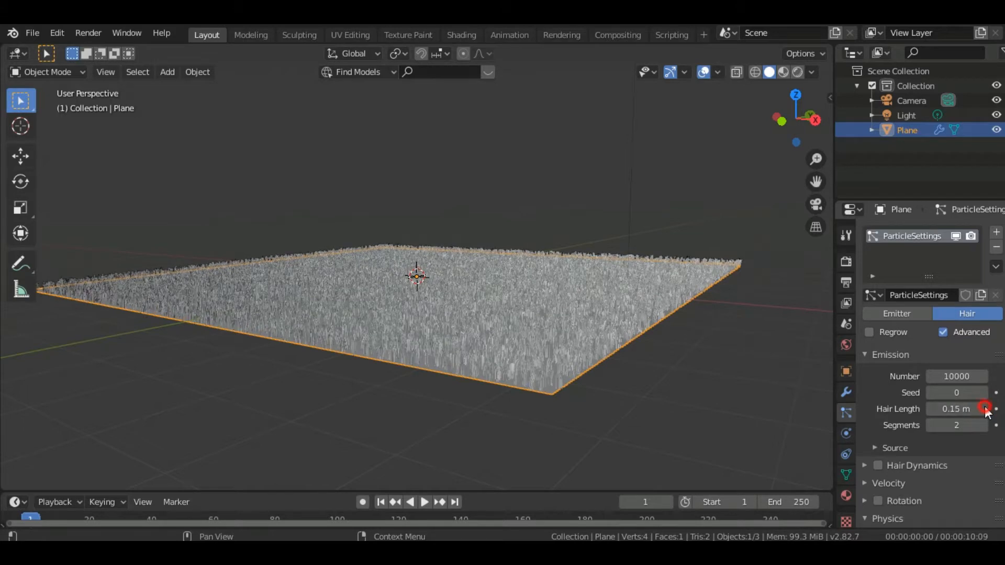
click(984, 409)
click(984, 409)
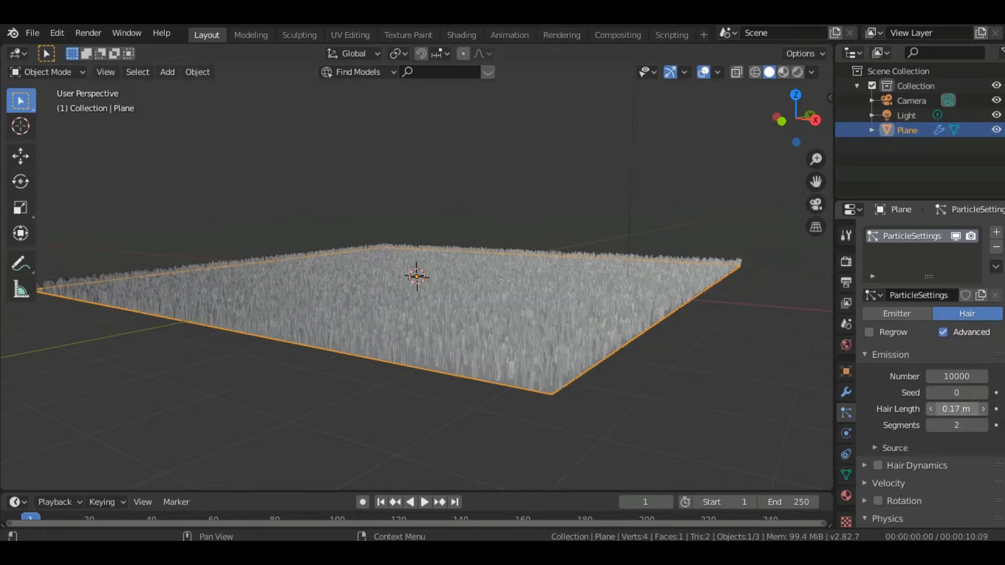
drag(956, 409, 982, 409)
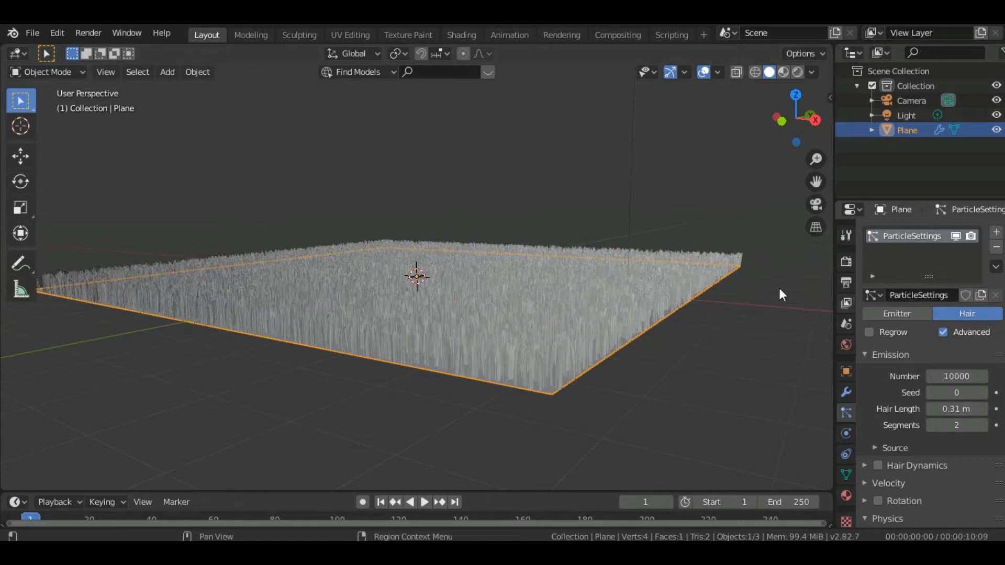
mouse_move(793, 125)
mouse_down()
mouse_move(814, 157)
mouse_move(801, 124)
mouse_move(780, 113)
mouse_up()
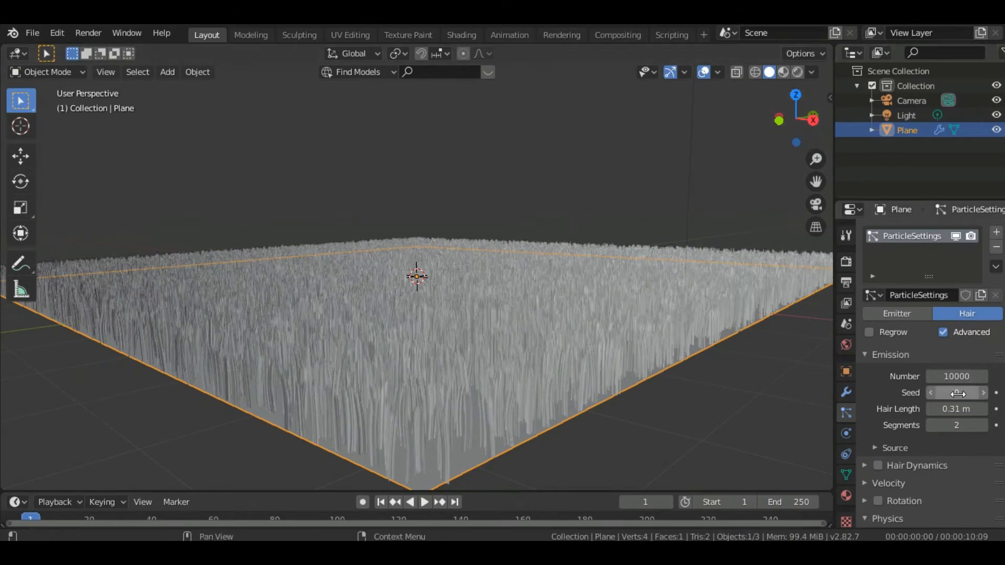
mouse_move(956, 409)
mouse_down()
mouse_move(937, 409)
mouse_move(956, 411)
mouse_up()
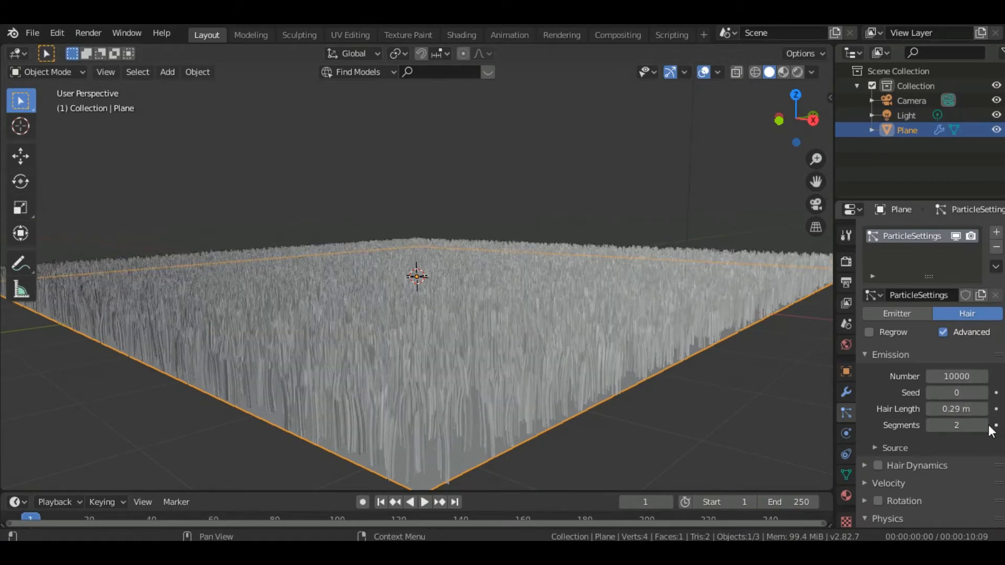
Set the hair particles to 5 segments and a hair length of 0.14 m
click(983, 424)
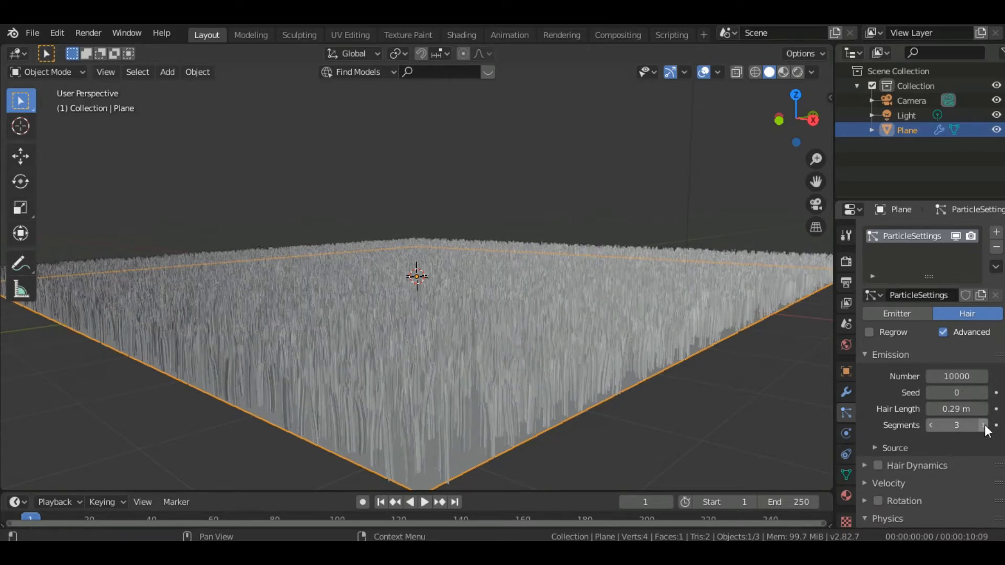
click(983, 425)
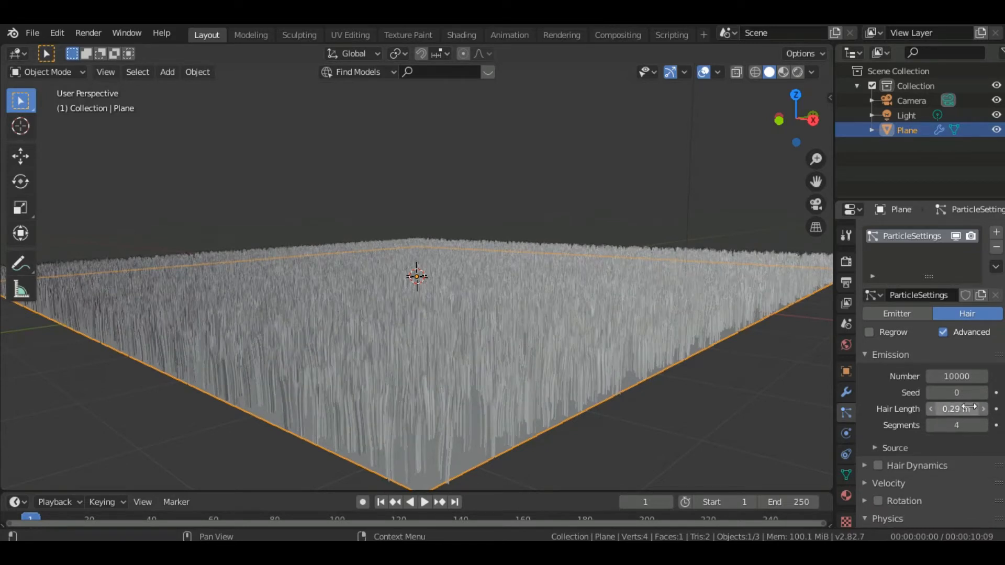
drag(968, 406, 922, 407)
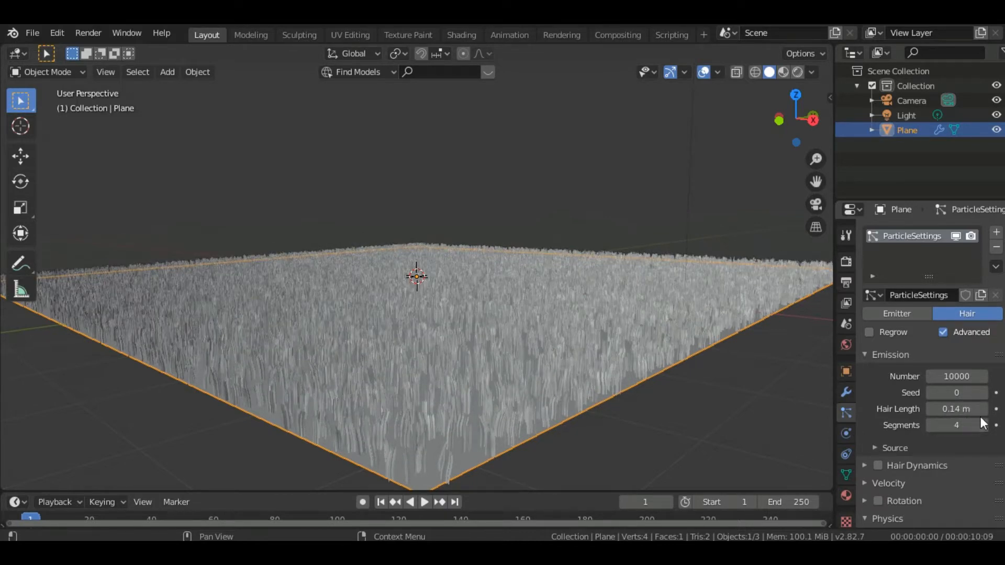
click(983, 425)
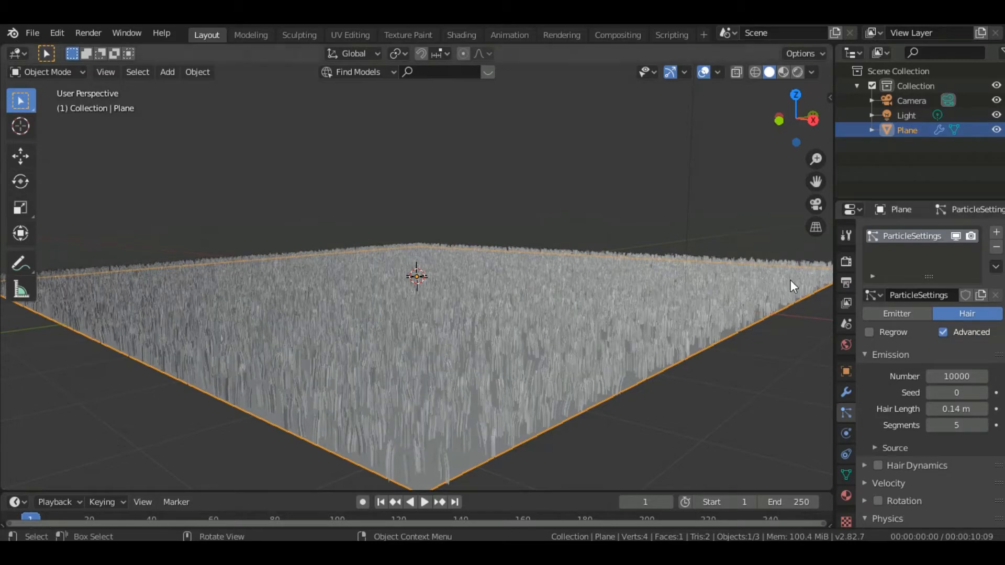
Split the 3D viewport side by side and turn the new area into a Shader Editor with its sidebar collapsed
drag(795, 137, 794, 141)
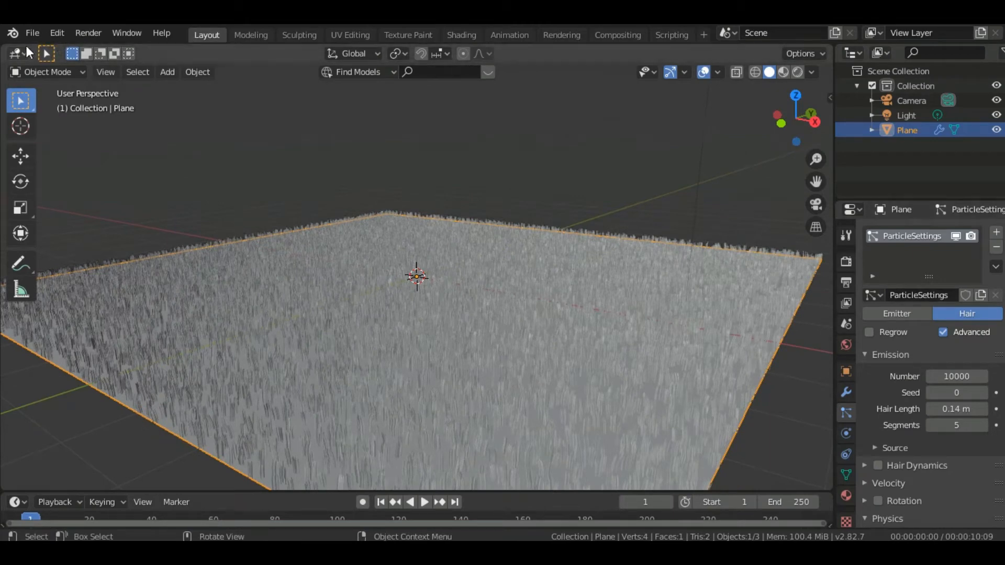
drag(2, 46, 381, 116)
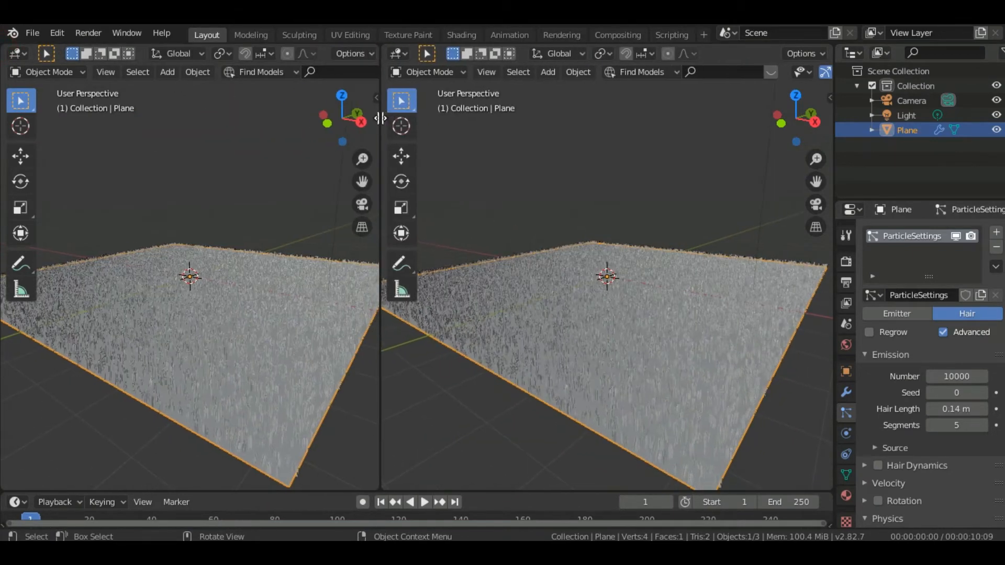
click(20, 52)
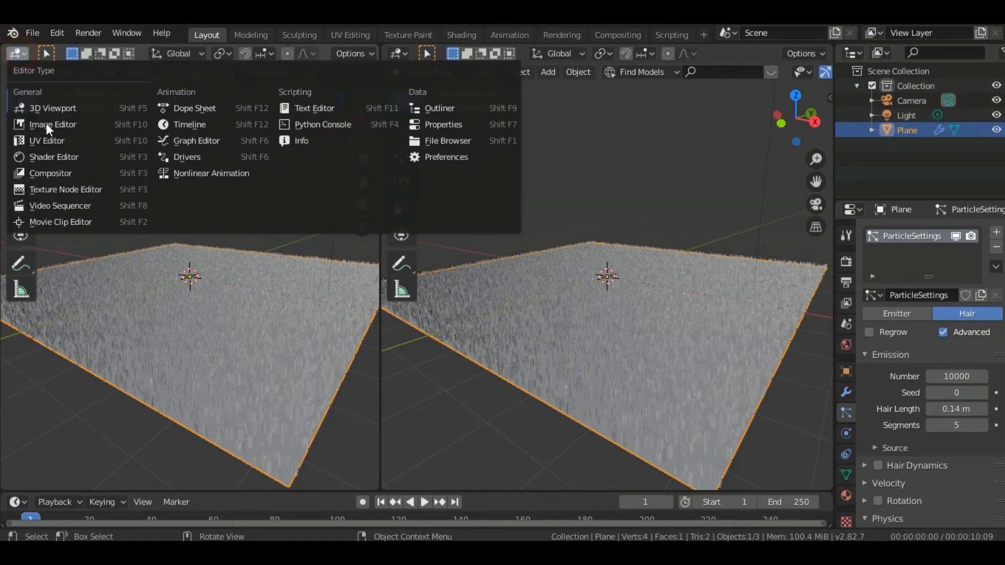
click(41, 156)
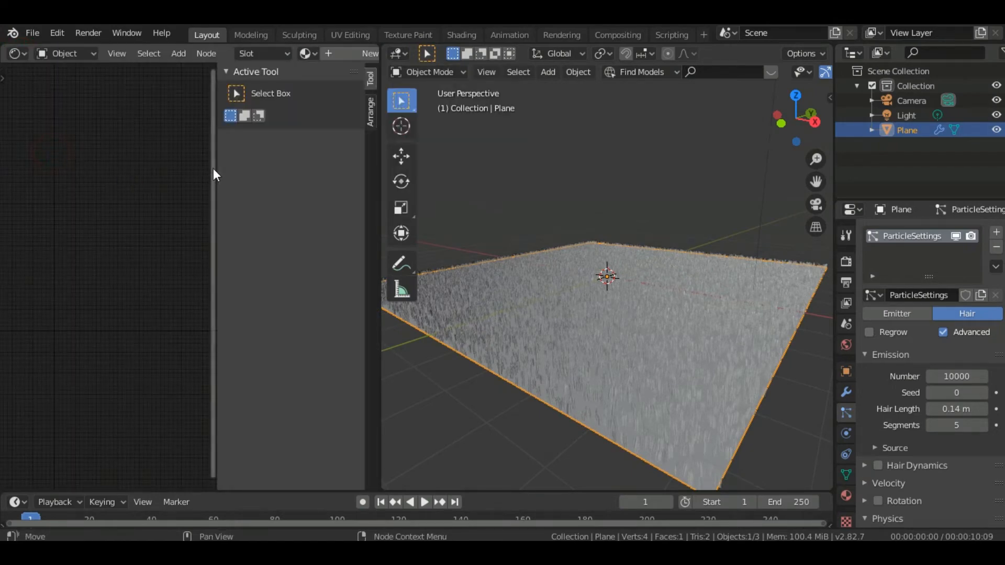
drag(214, 169, 369, 157)
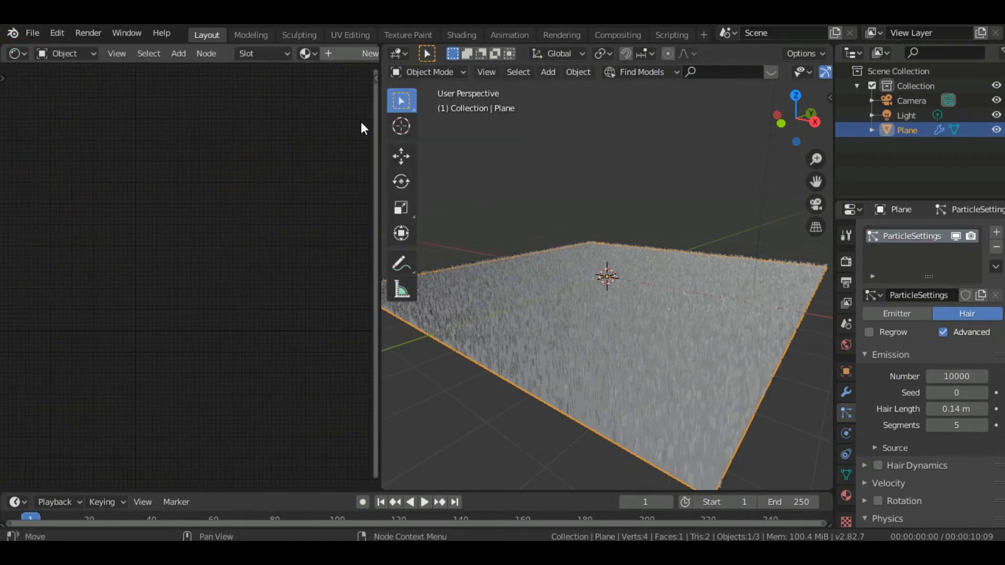
Create a new material, add mapped image texture setups for its Principled BSDF and Material Output, and place them above the shader
click(356, 55)
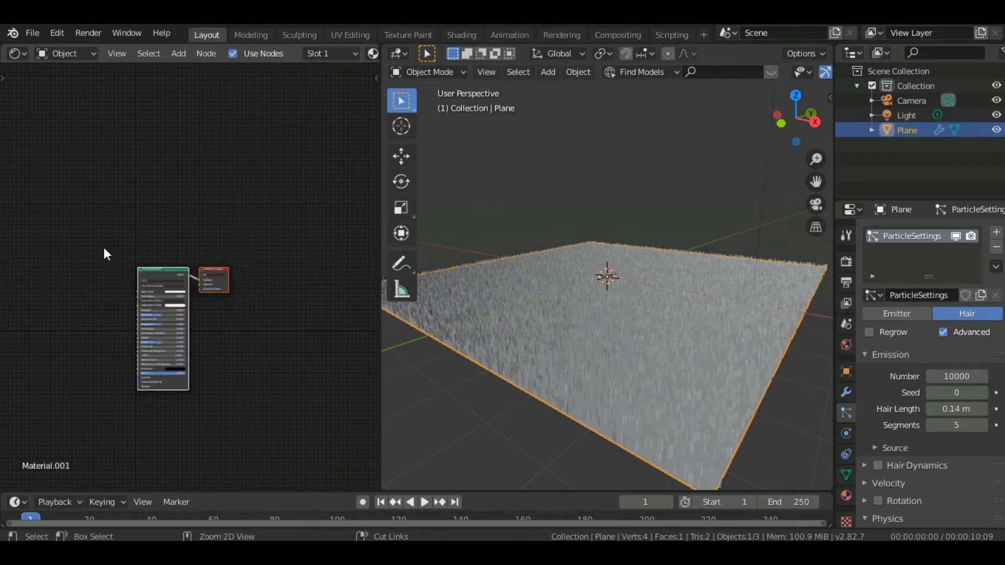
key(ctrl+t)
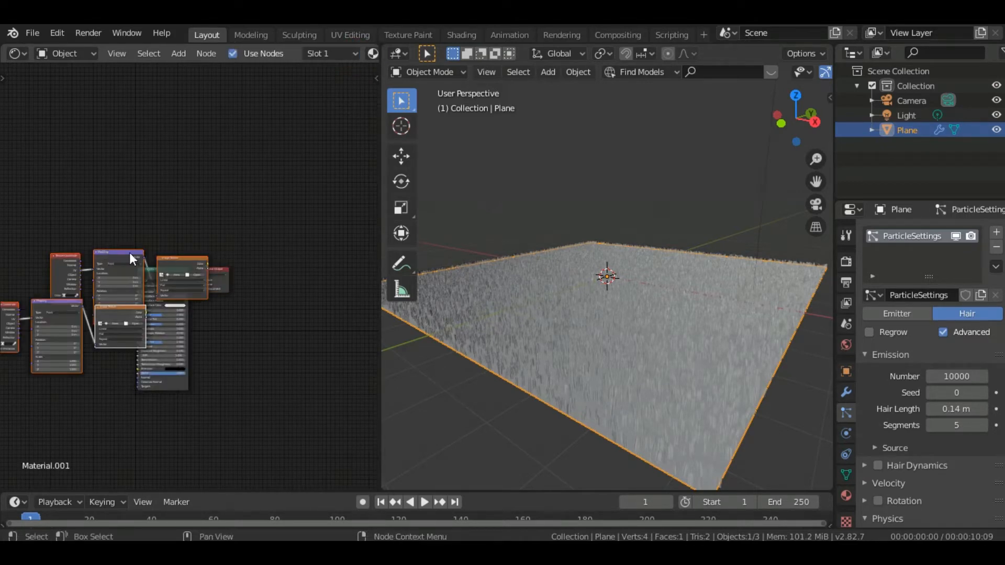
drag(168, 256, 141, 188)
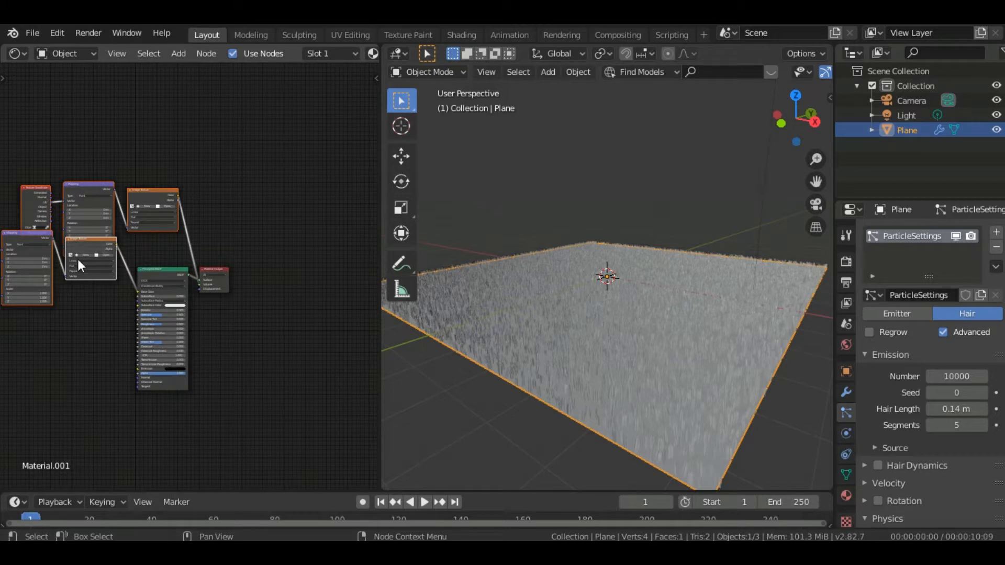
drag(80, 242, 111, 225)
Load the TexturesCom Groundplants0183 image from the user's Downloads folder into the image texture feeding Base Color
click(116, 233)
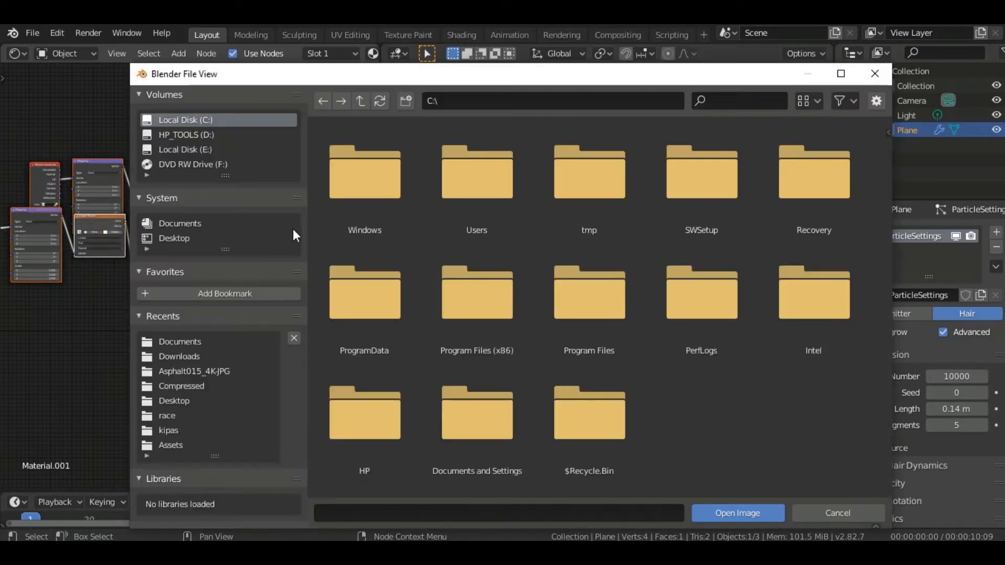
double_click(479, 189)
double_click(387, 212)
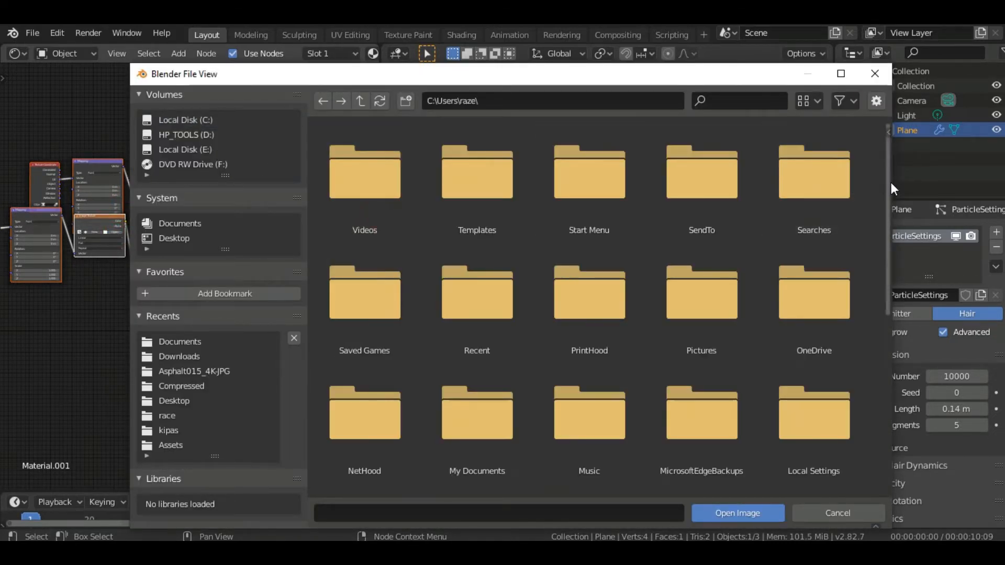
drag(889, 186, 868, 390)
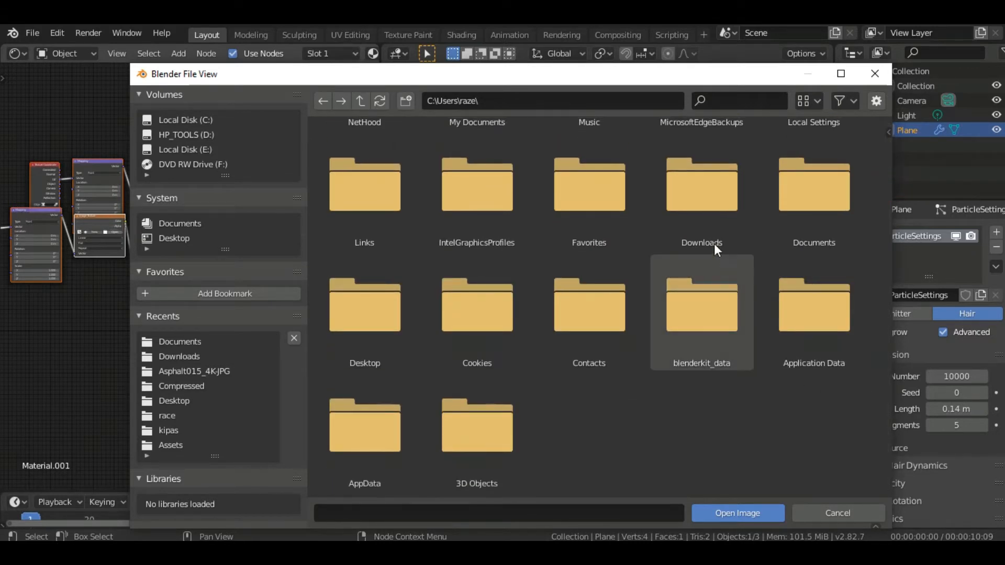
double_click(710, 229)
drag(886, 210, 871, 343)
click(816, 288)
click(815, 288)
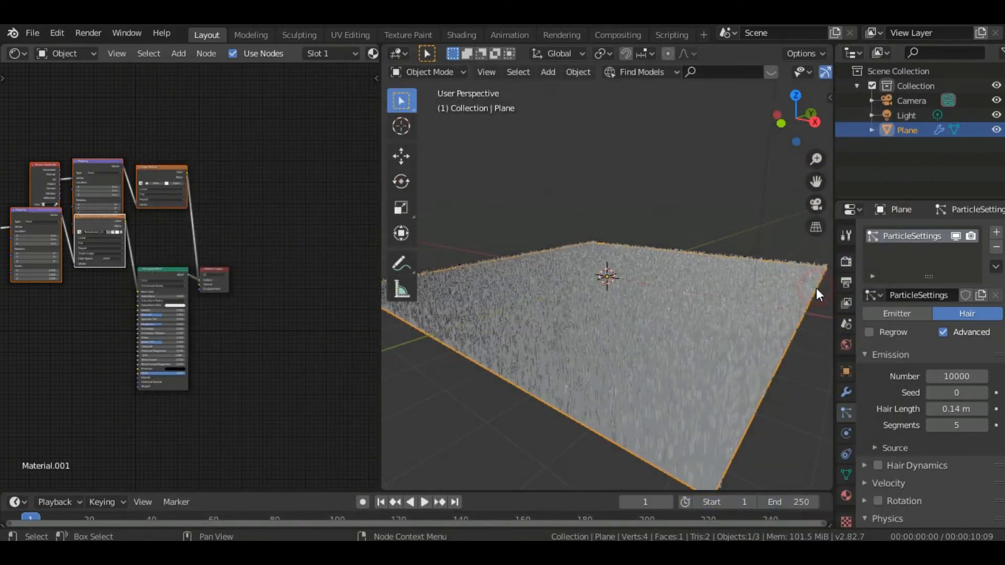
Load a Groundplants0183 image from the user's Downloads folder into the image texture linked to the Material Output
click(182, 186)
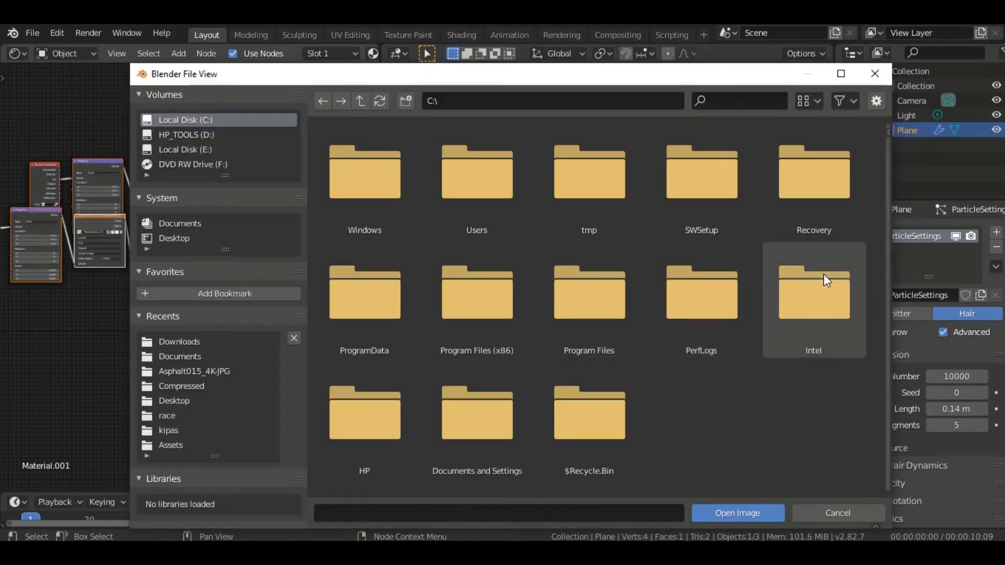
click(516, 200)
double_click(516, 200)
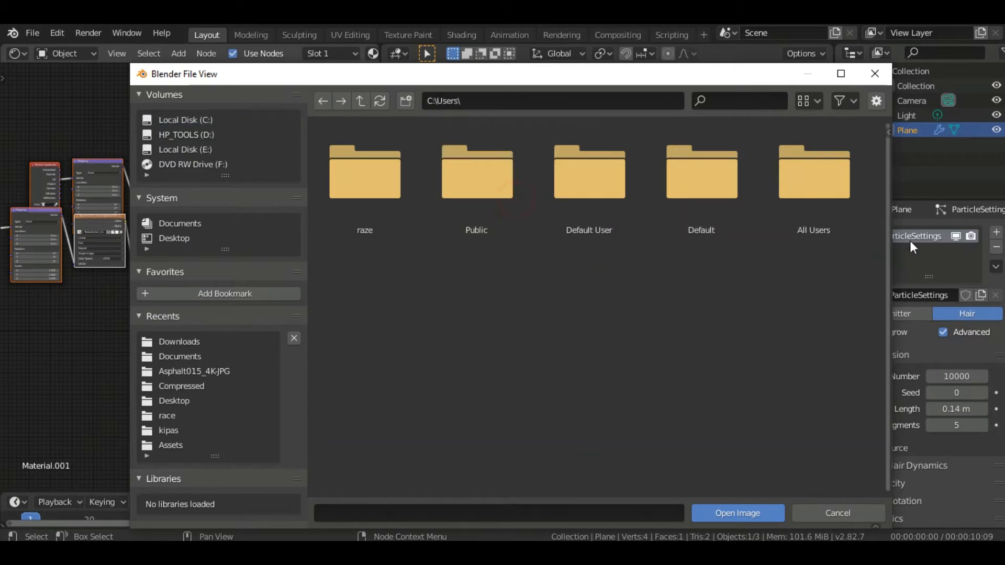
double_click(370, 213)
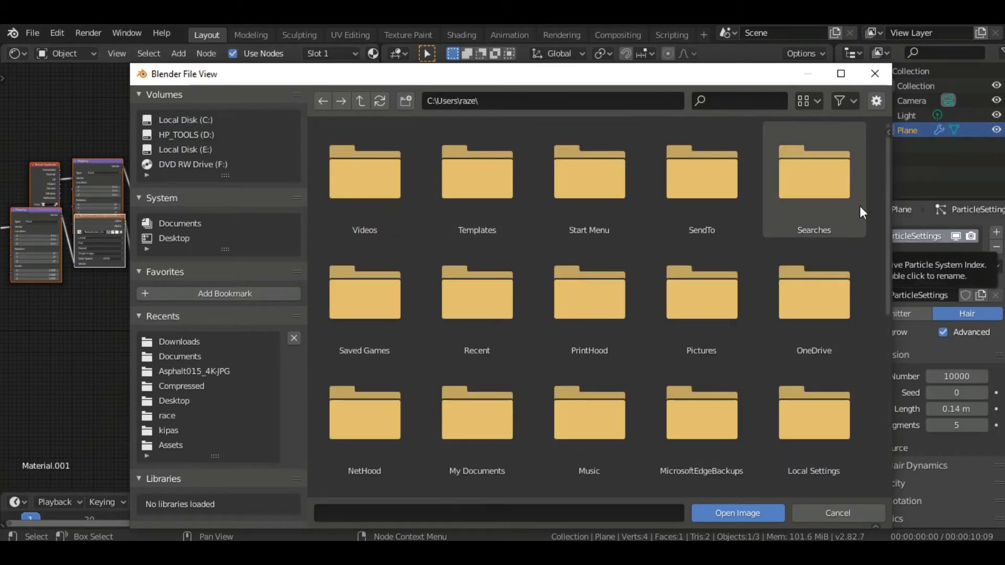
scroll(859, 314, down, 5)
double_click(700, 367)
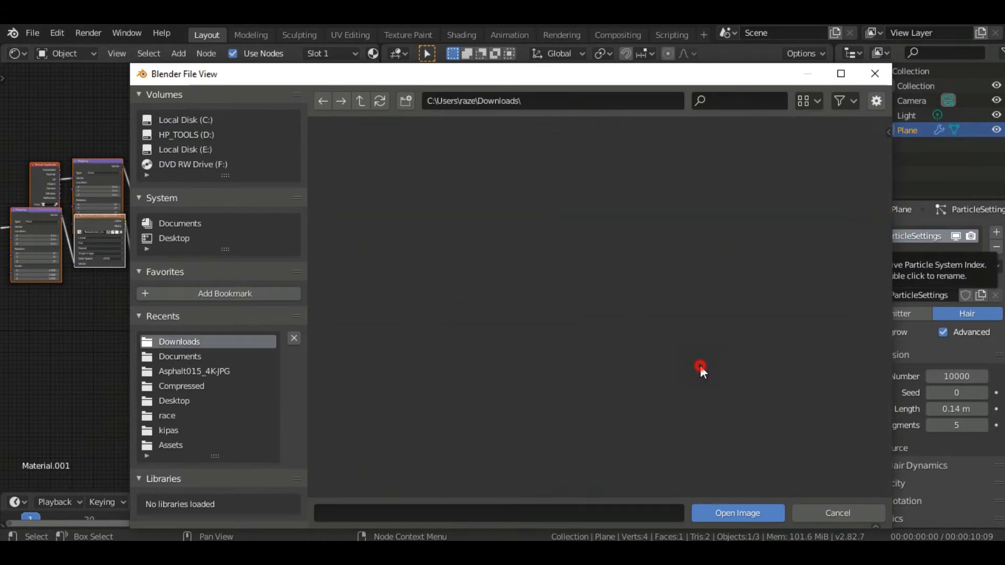
double_click(828, 406)
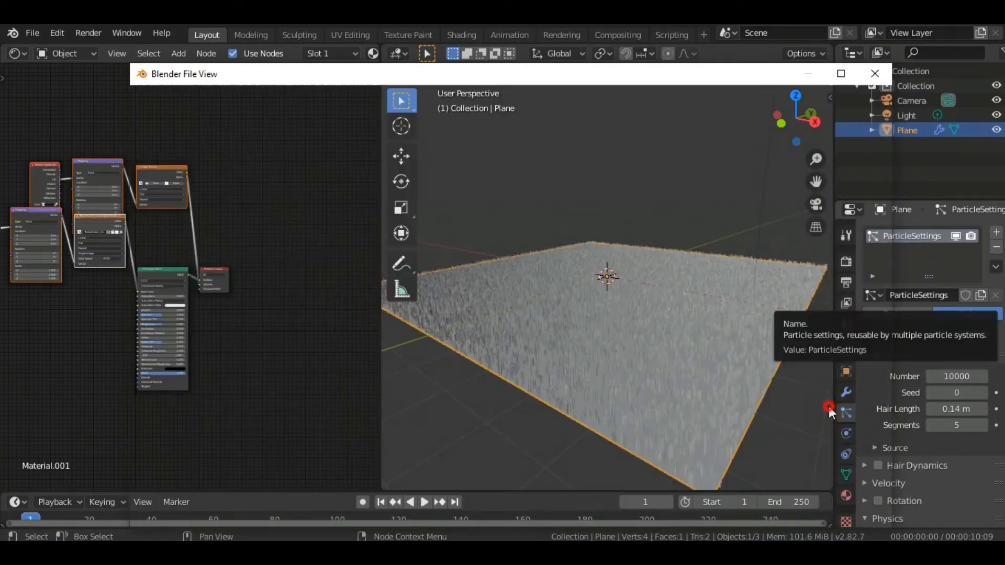
Spread out the Material Output and Principled BSDF nodes to leave room beside the image textures
click(164, 266)
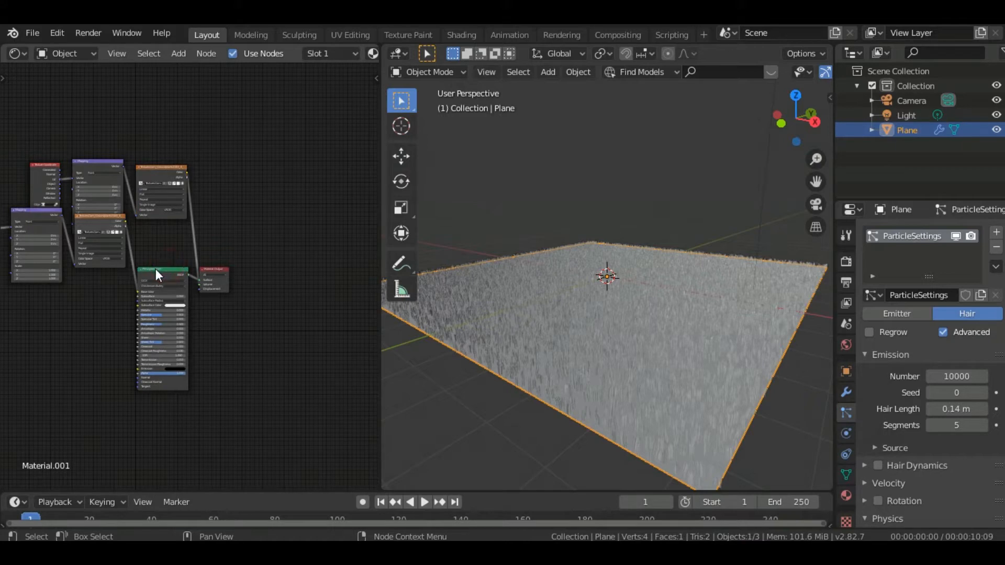
drag(155, 268, 293, 230)
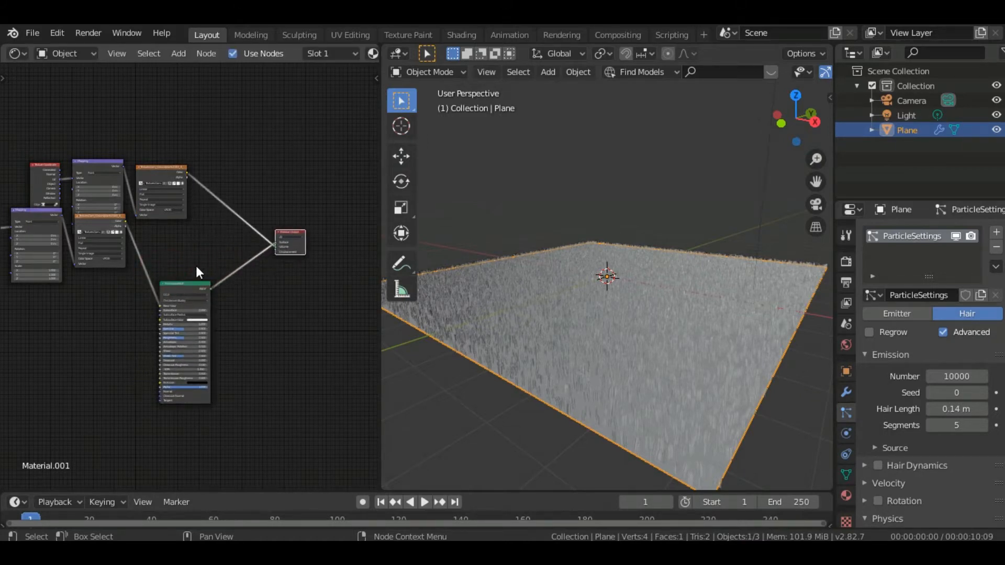
drag(171, 291, 249, 274)
Duplicate the upper image texture and blend its Color into the Base Color link through a new Mix node's Color2
click(160, 184)
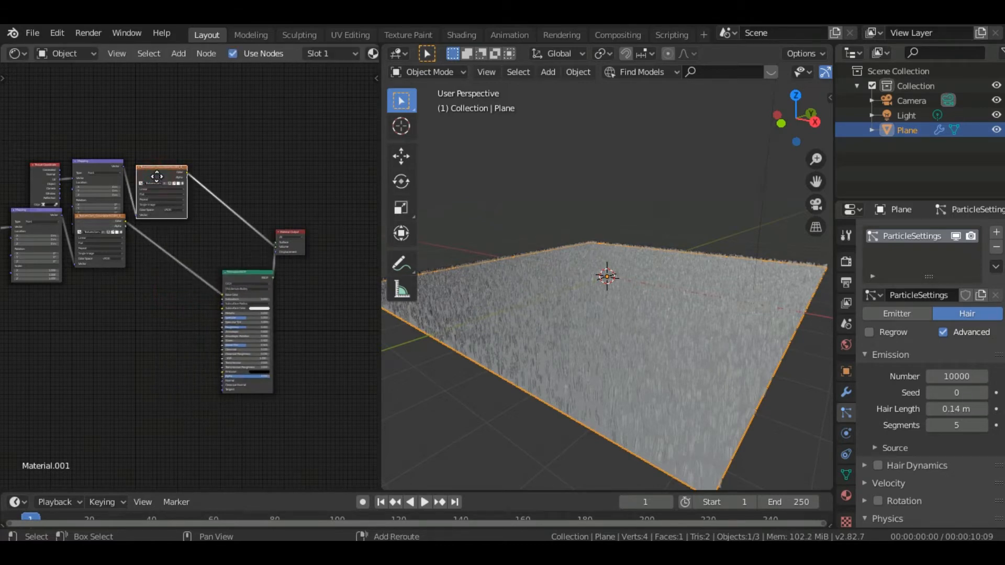
key(shift+d)
click(122, 307)
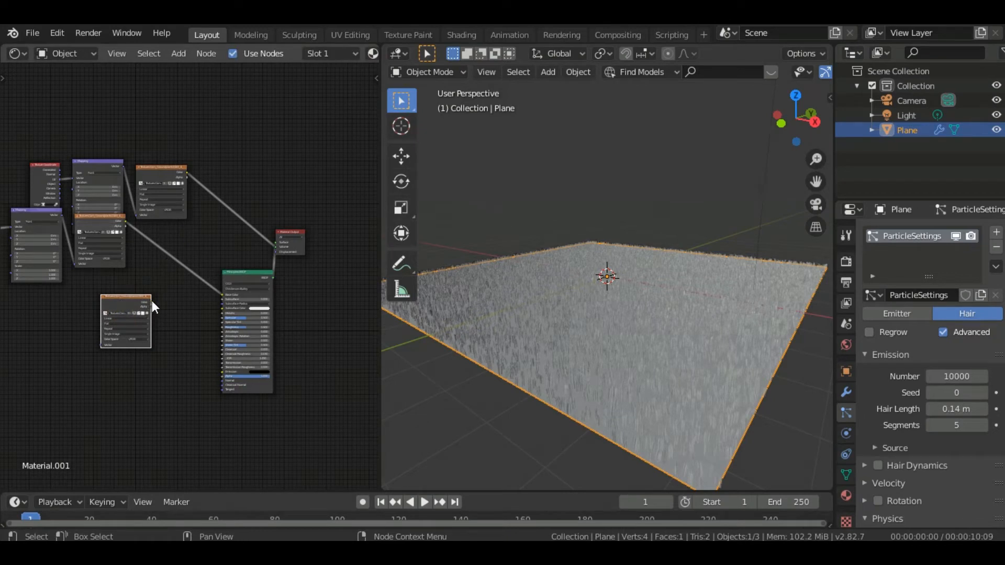
key(shift+a)
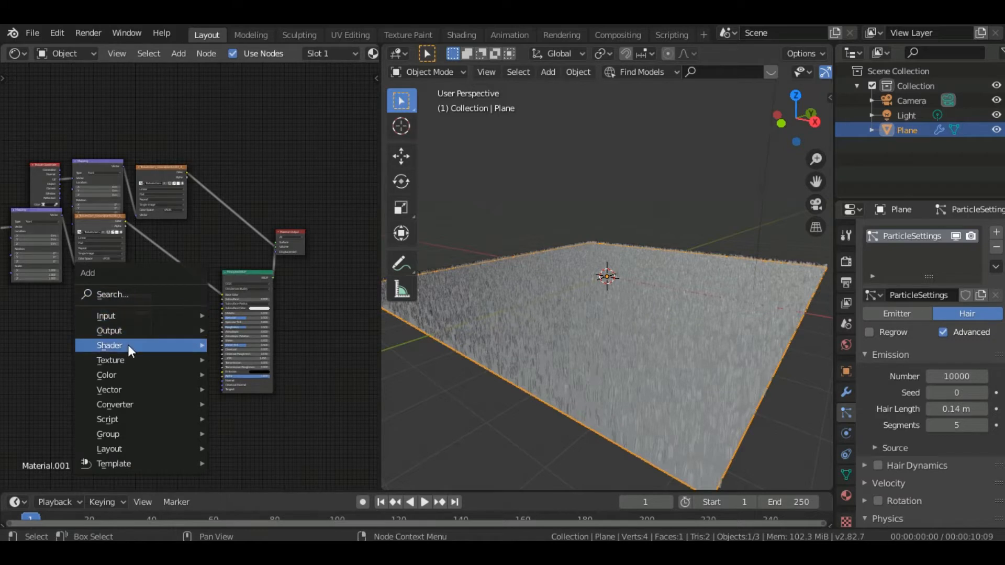
mouse_move(116, 361)
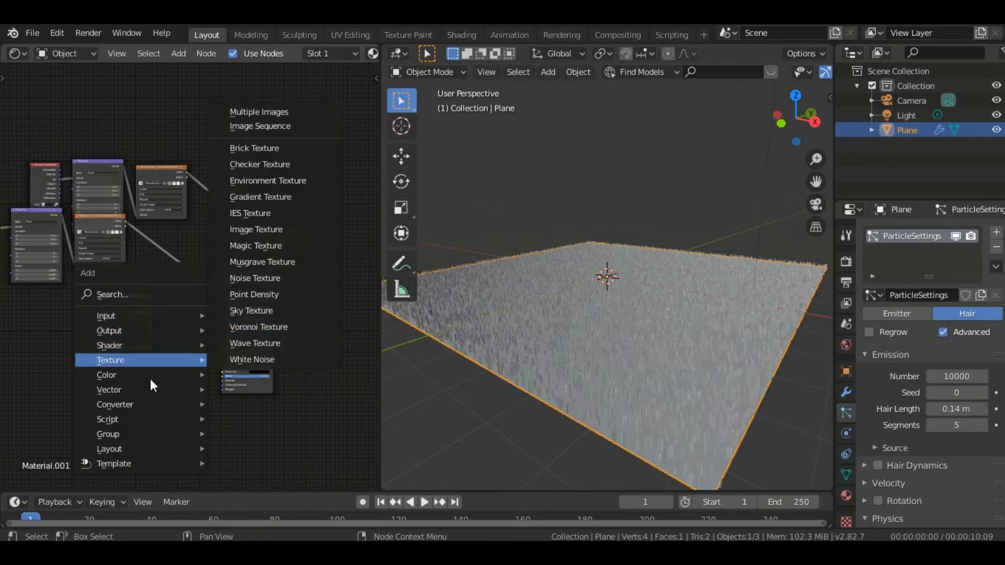
click(284, 455)
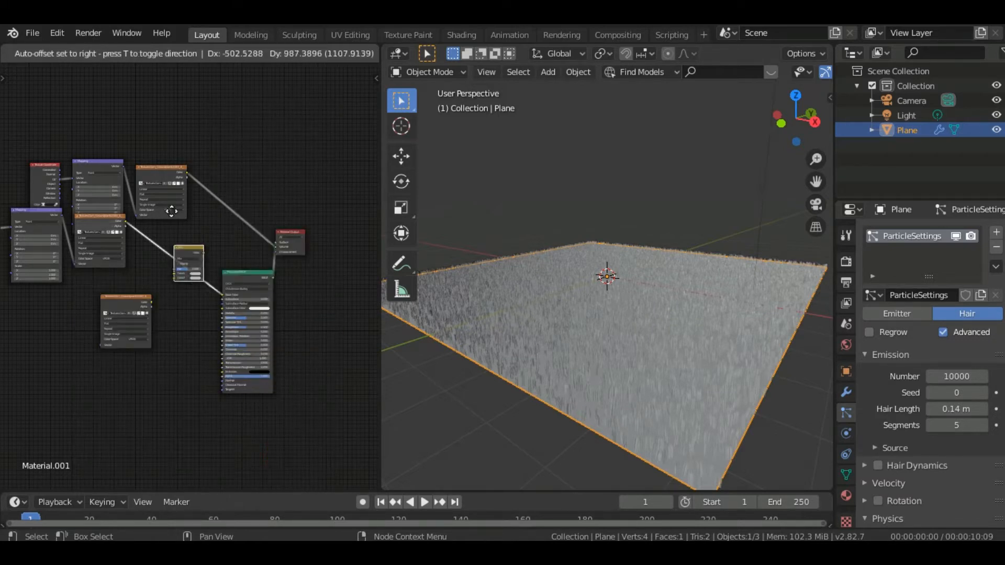
click(172, 242)
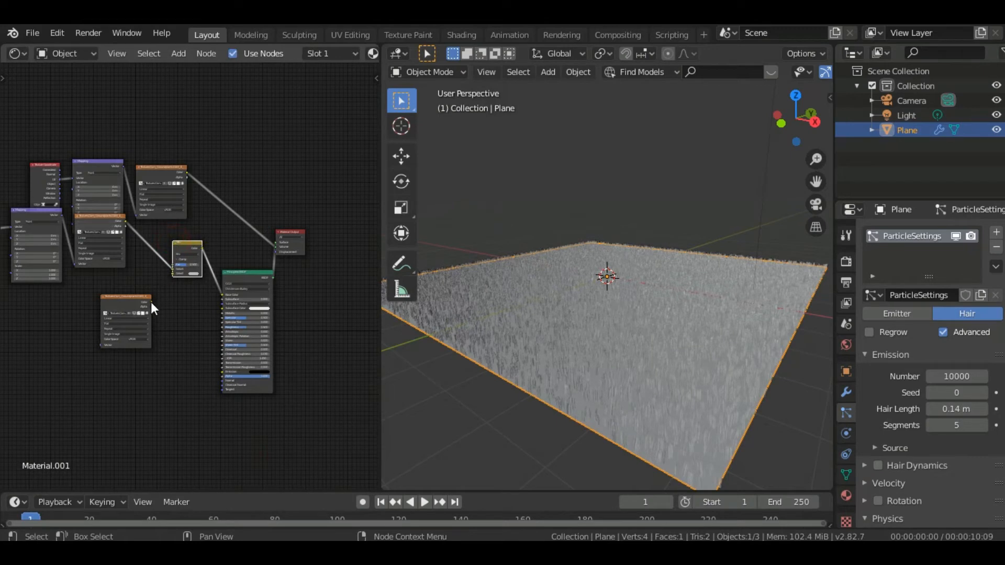
drag(151, 302, 174, 274)
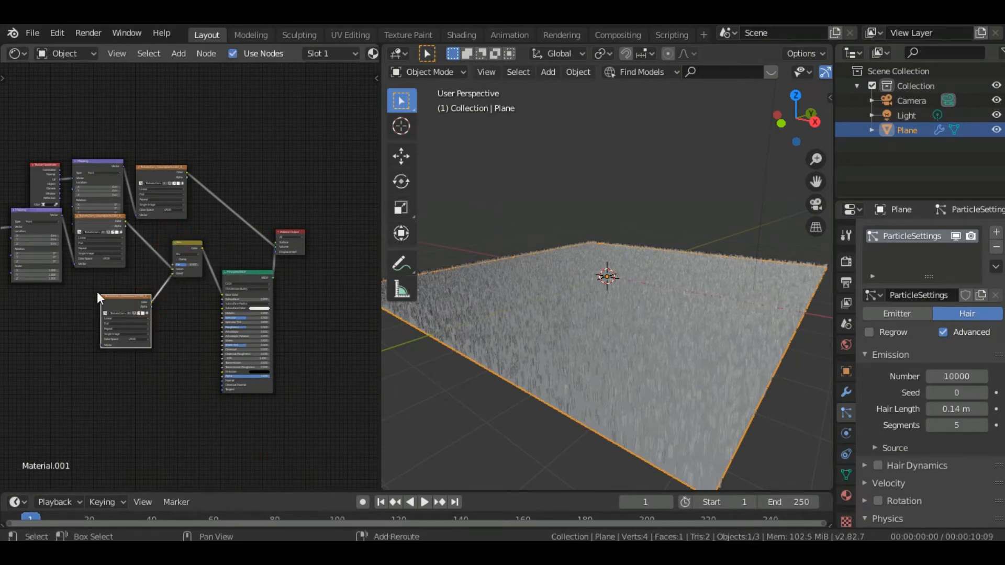
Duplicate the image texture again below and connect its Color to the Principled BSDF's Roughness
key(shift+a)
click(241, 228)
key(shift+d)
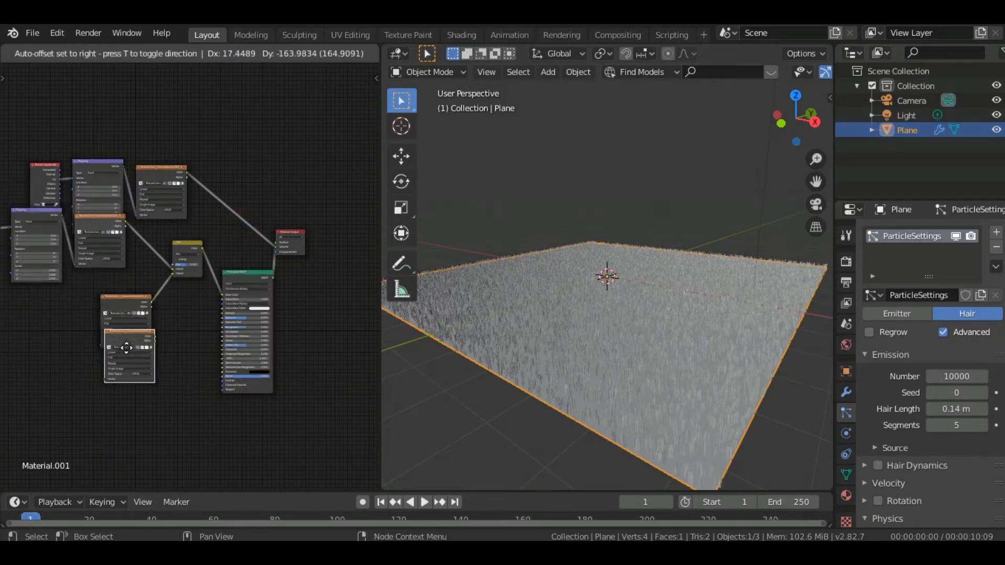
click(129, 380)
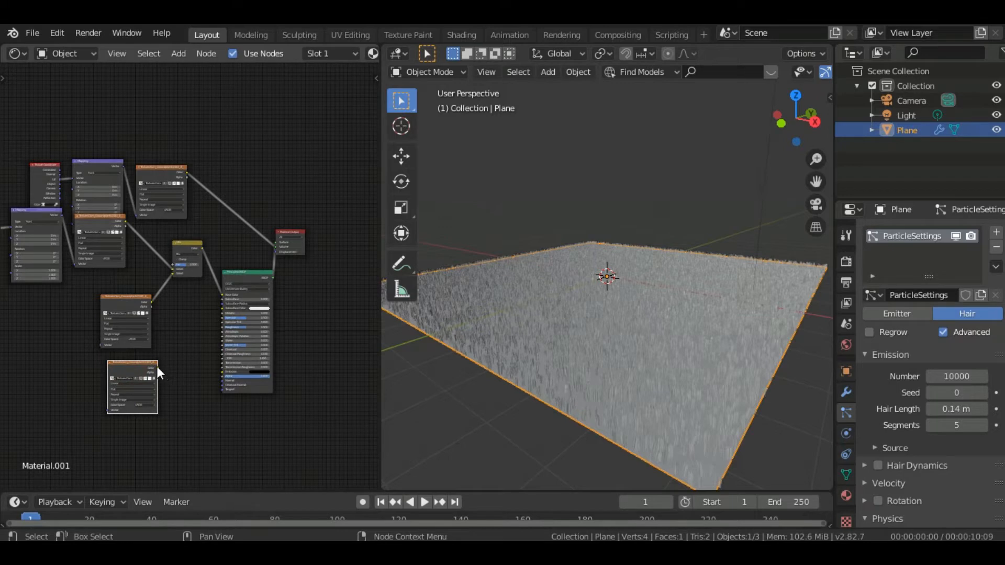
drag(157, 367, 227, 327)
Duplicate another image texture below the roughness one and add a Normal Map node between it and the Principled BSDF
key(shift+d)
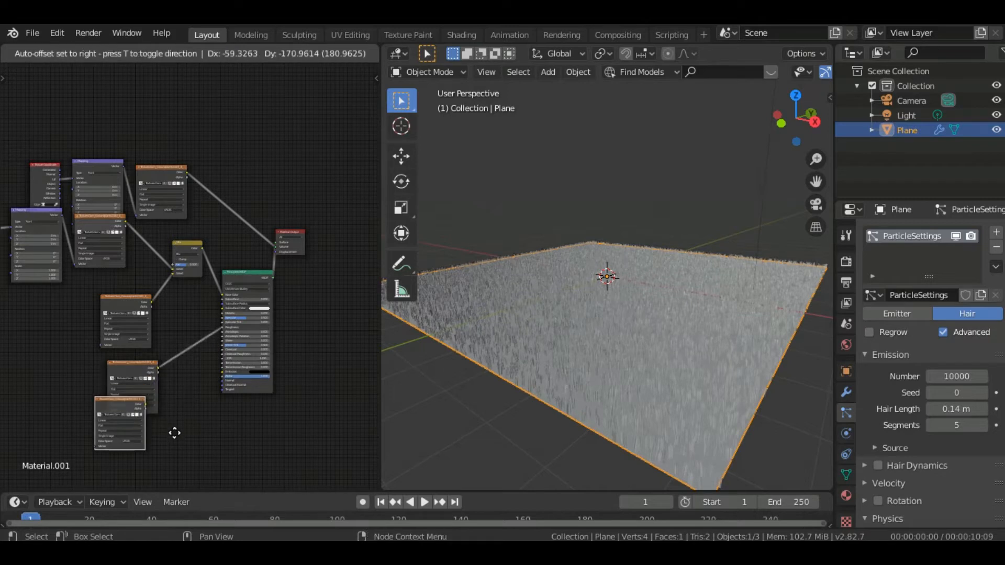
click(202, 429)
key(shift+a)
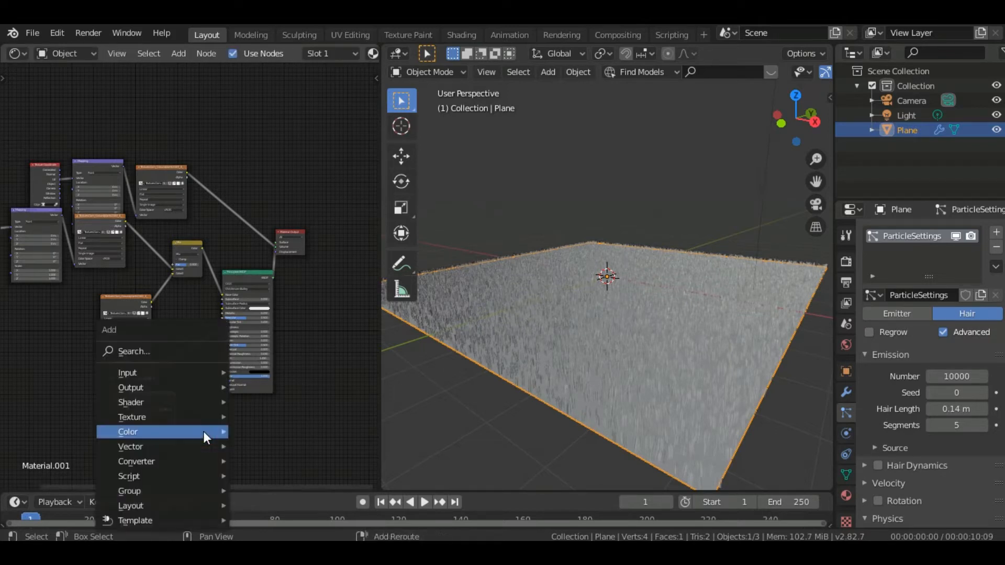
mouse_move(203, 431)
mouse_move(174, 447)
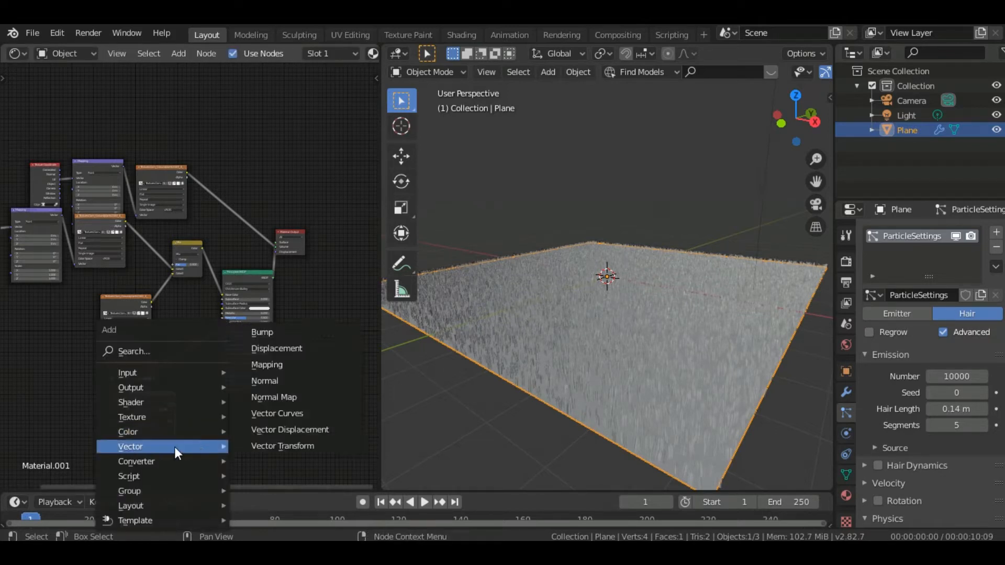
click(303, 382)
click(296, 397)
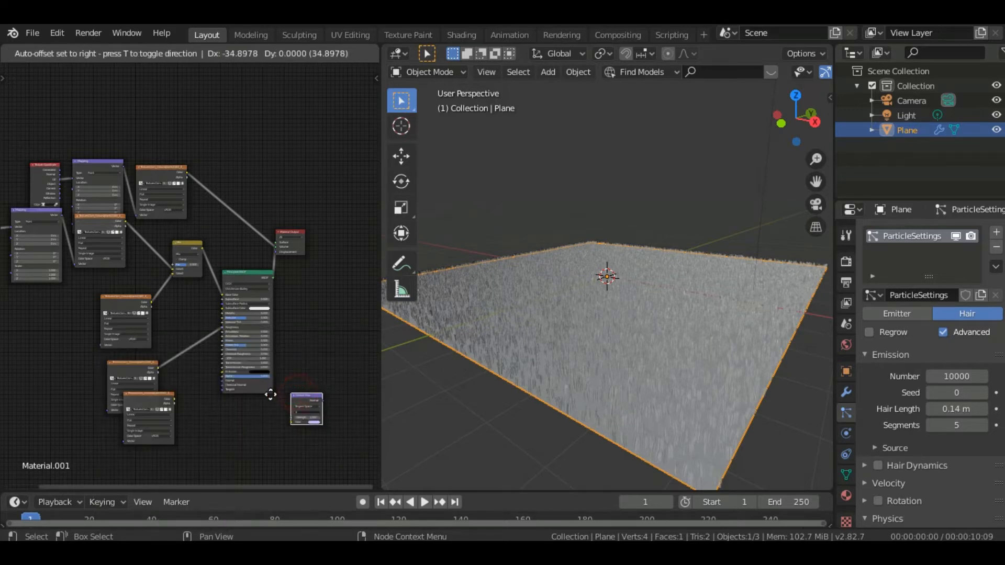
click(174, 358)
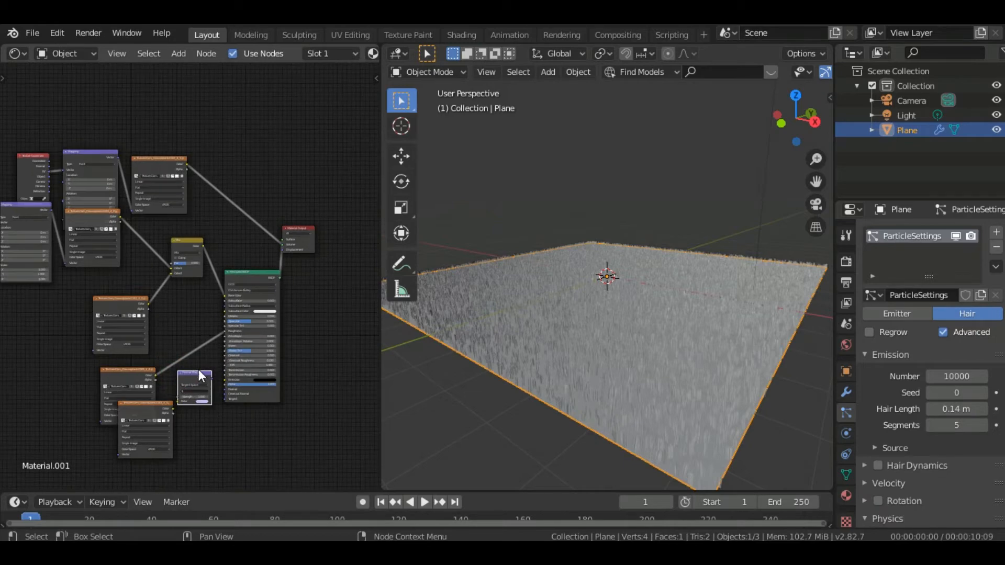
Connect the Normal Map to the Principled BSDF's Normal input and the lowest image texture's Color to the Normal Map's Color
scroll(198, 375, up, 3)
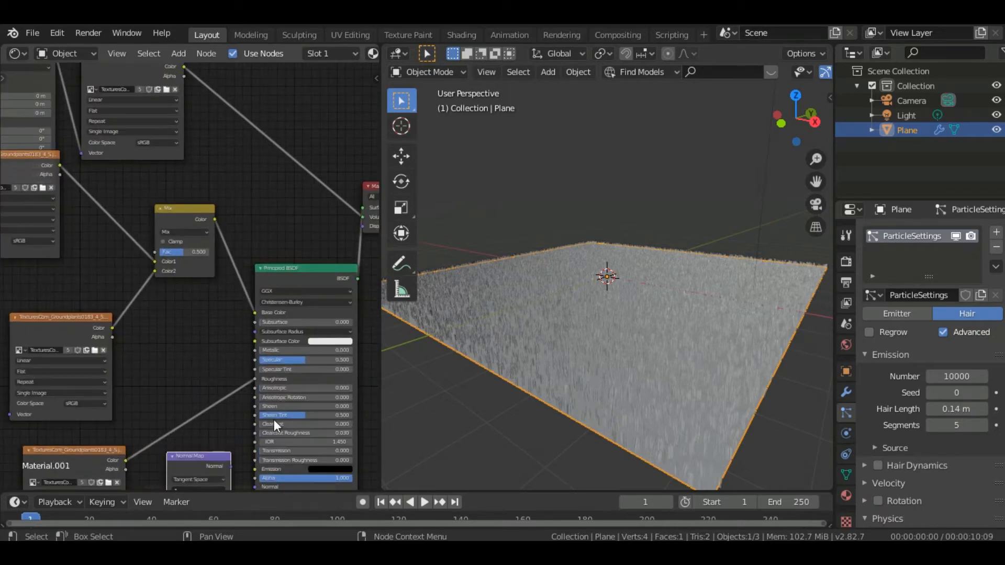
ctrl+scroll(274, 419, right, 4)
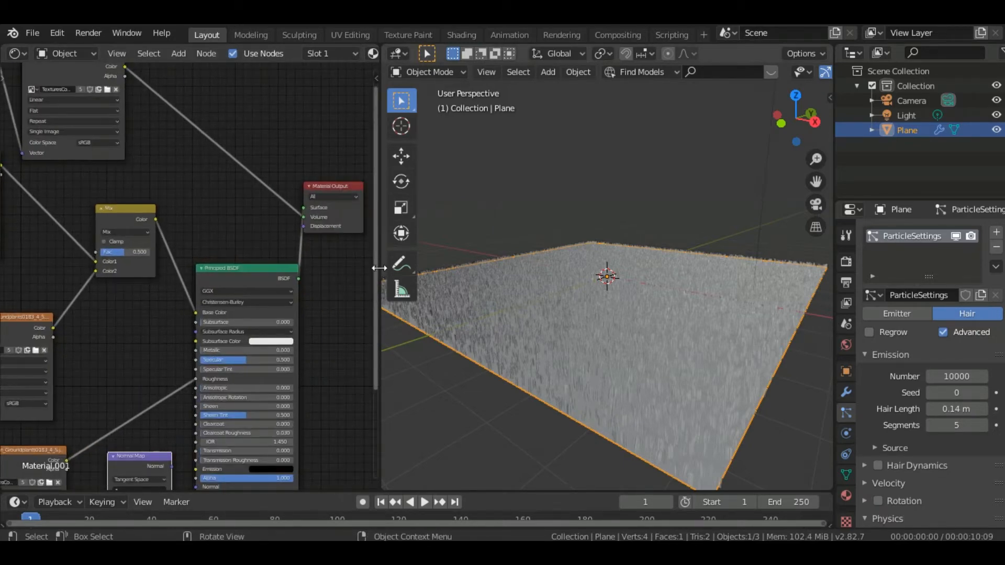
drag(378, 271, 380, 419)
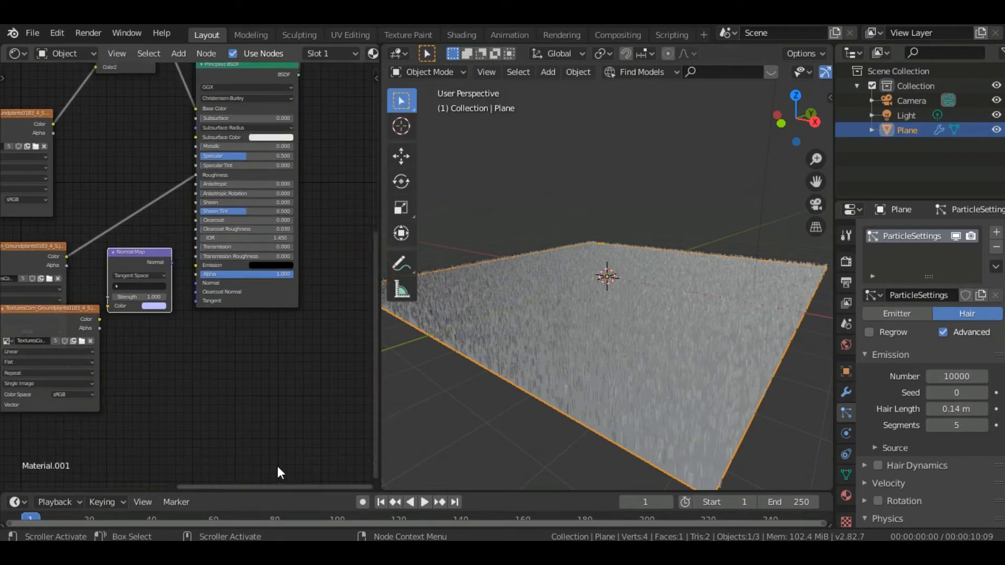
drag(265, 485, 219, 482)
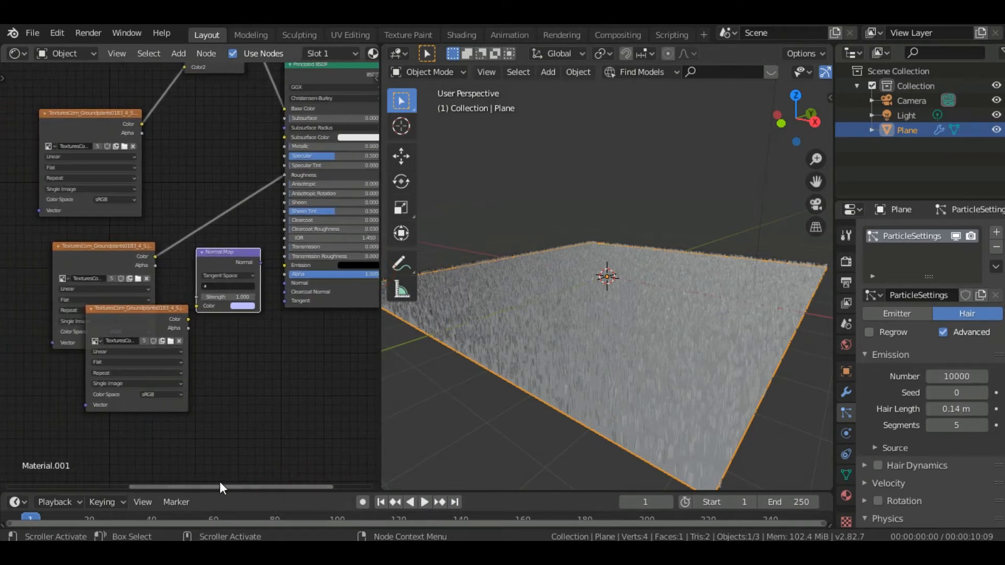
drag(261, 262, 285, 283)
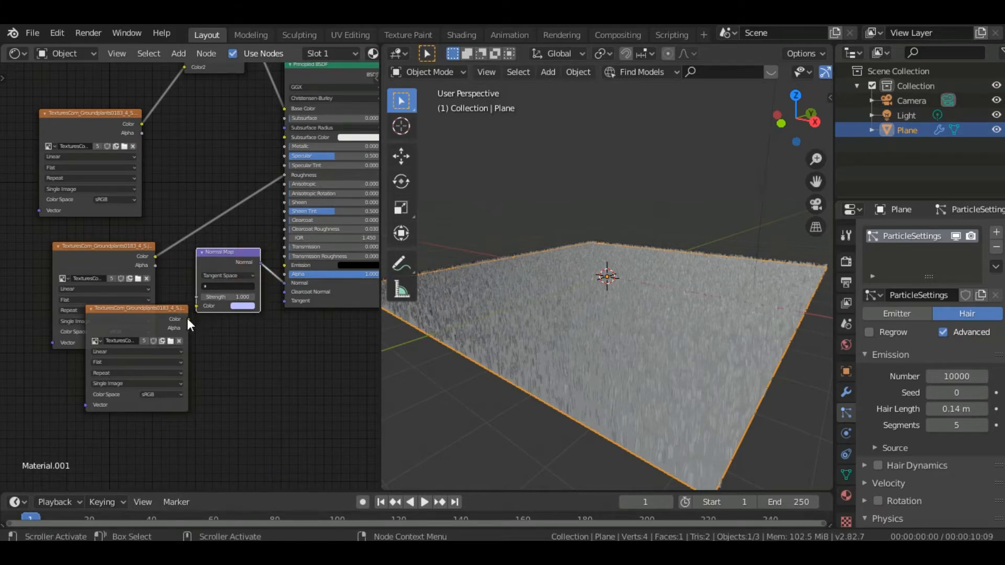
drag(187, 319, 203, 306)
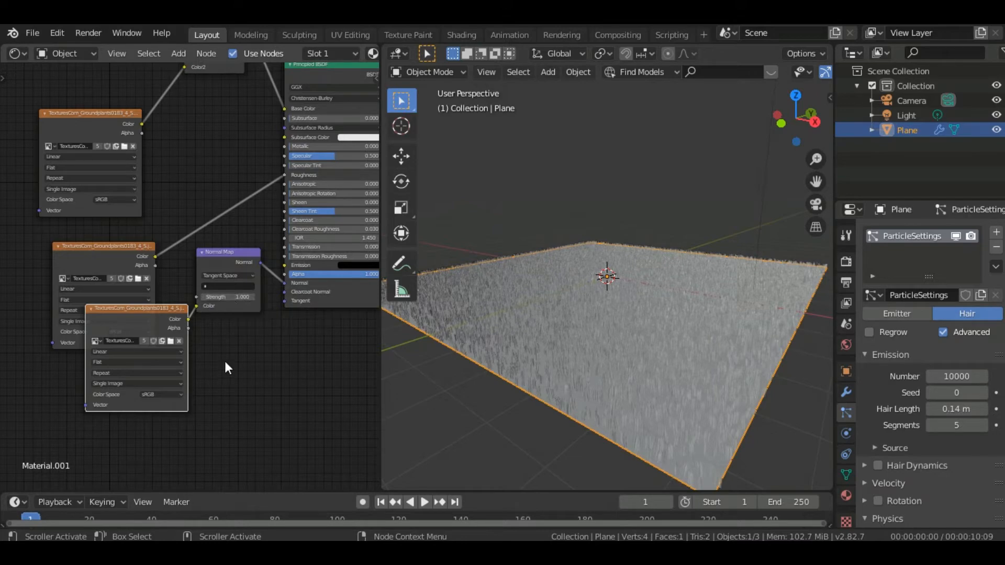
scroll(225, 362, down, 4)
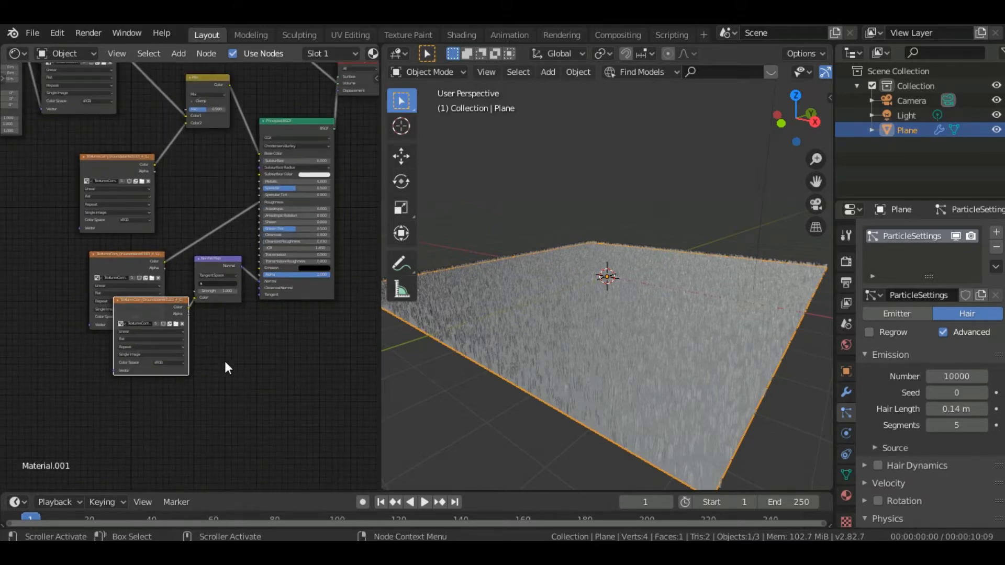
Close the node editor area and preview the grass plane in rendered viewport shading
scroll(225, 363, down, 3)
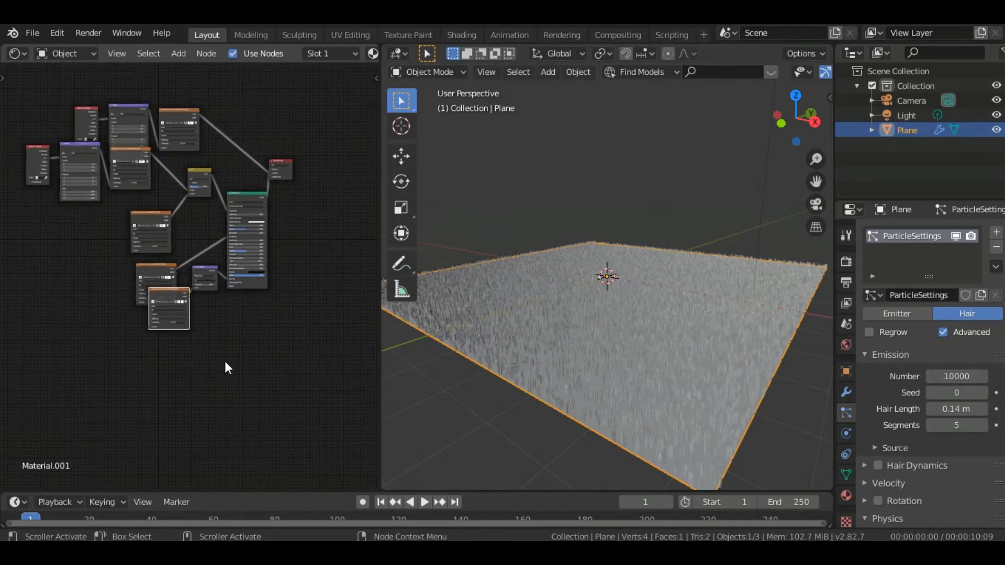
scroll(208, 307, down, 1)
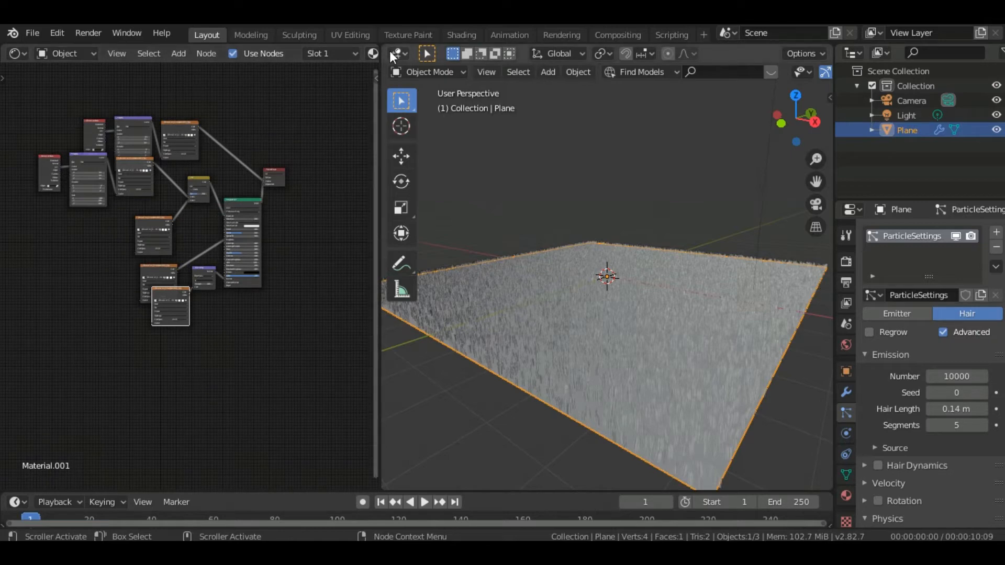
drag(383, 47, 225, 78)
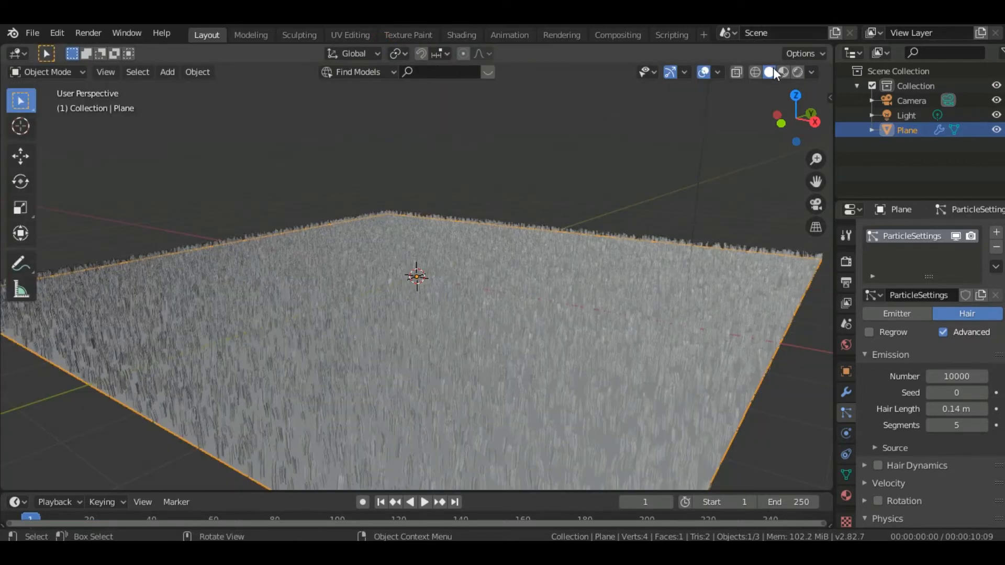
click(796, 73)
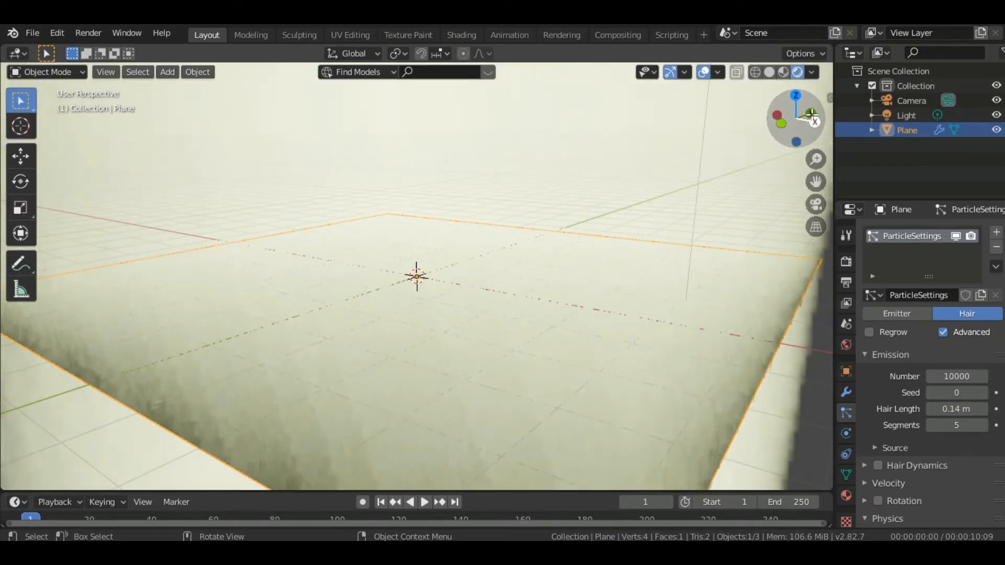
drag(824, 122, 815, 199)
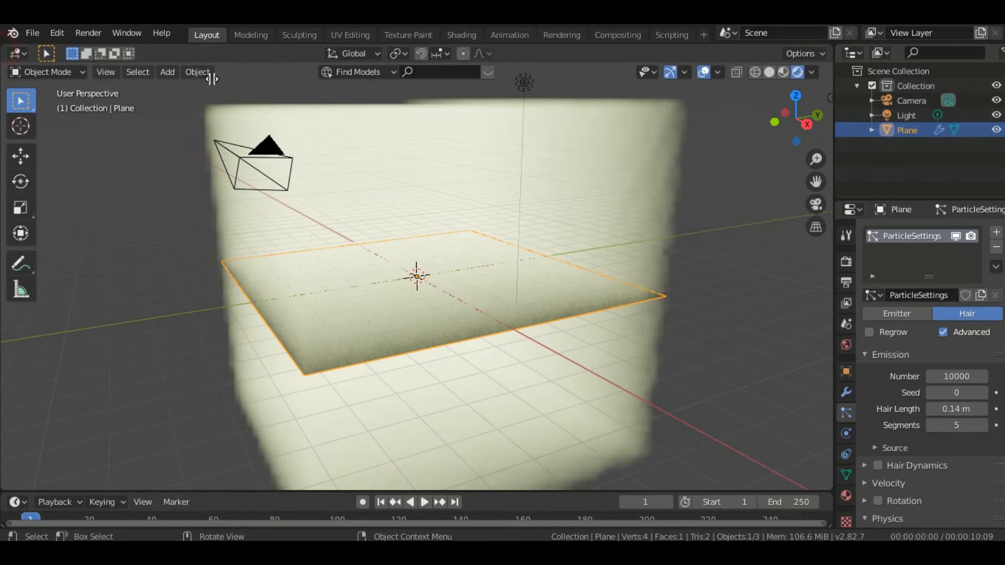
Reopen a Shader Editor beside the viewport and delete the uppermost image texture linked directly to the Material Output
drag(212, 78, 377, 110)
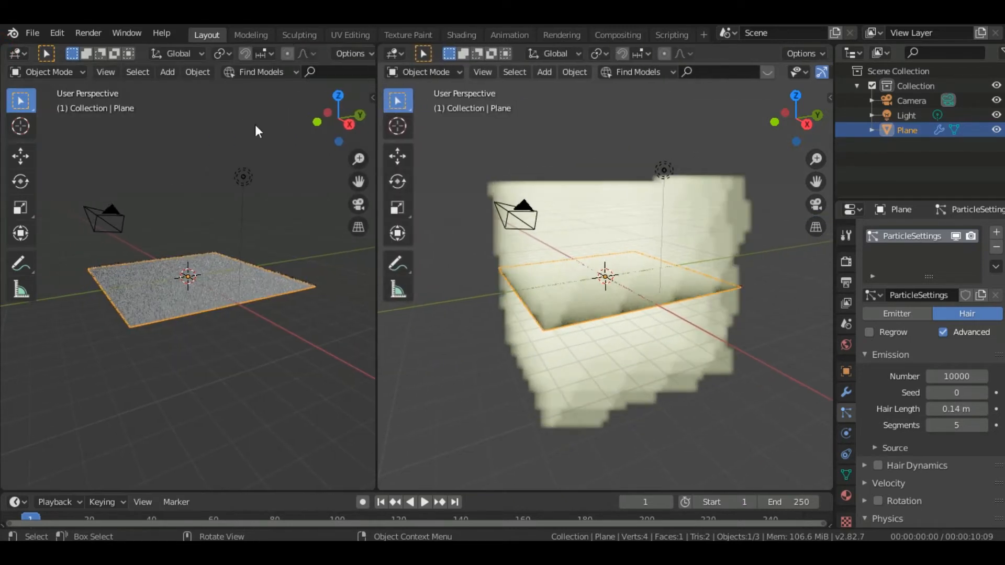
click(17, 53)
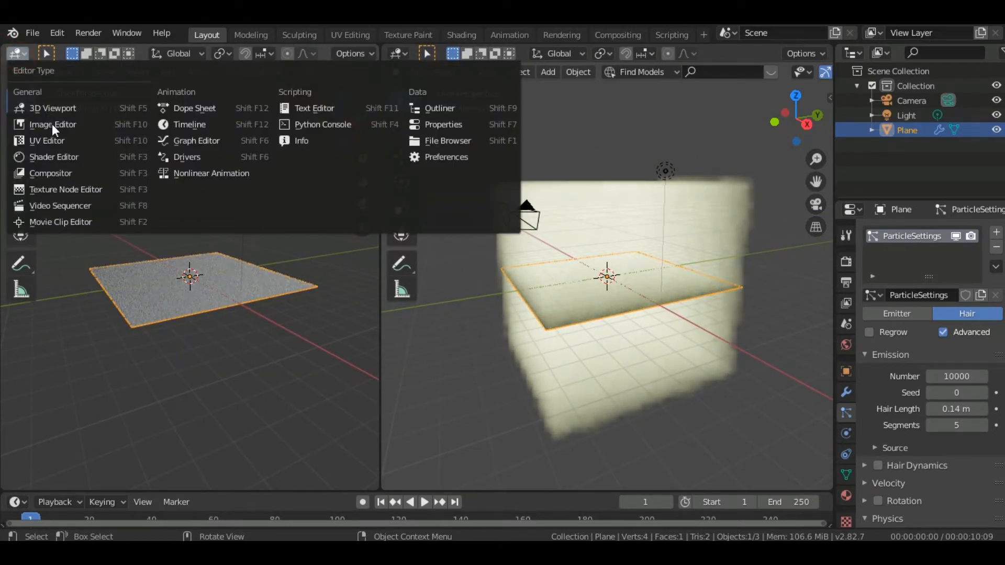
click(53, 157)
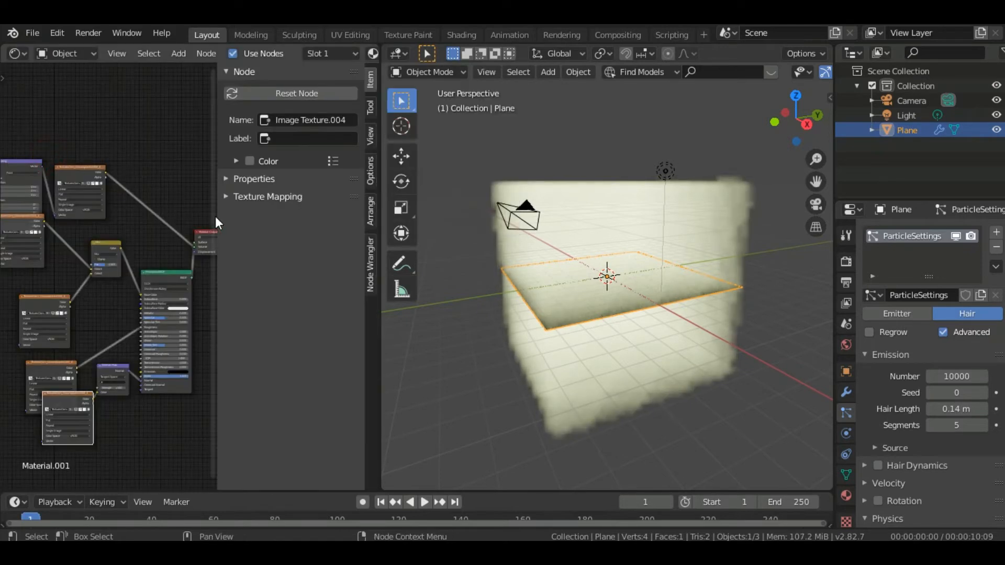
key(n)
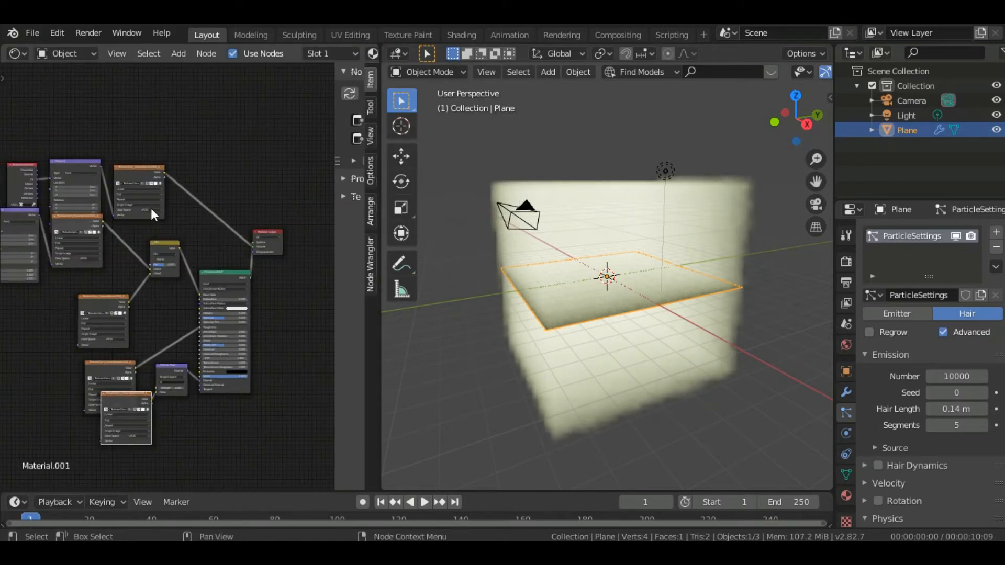
click(139, 174)
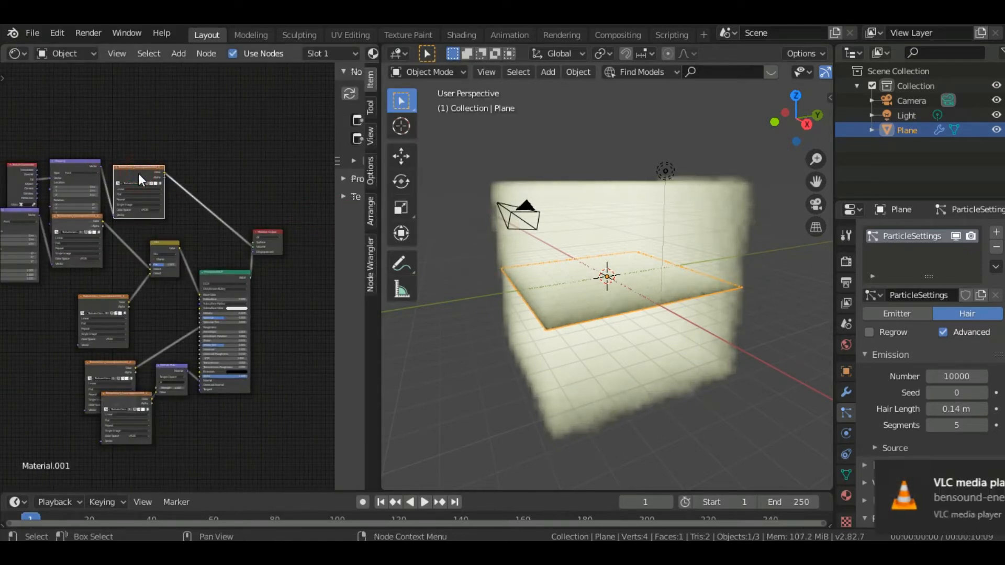
key(x)
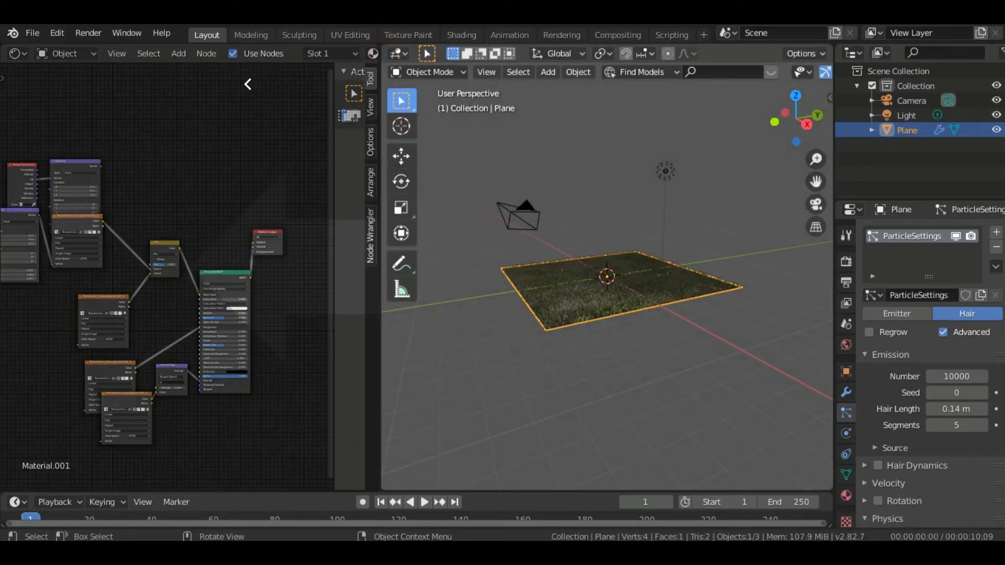
Expand the rendered viewport over the node editor and view the grass up close from a low angle
drag(247, 84, 246, 84)
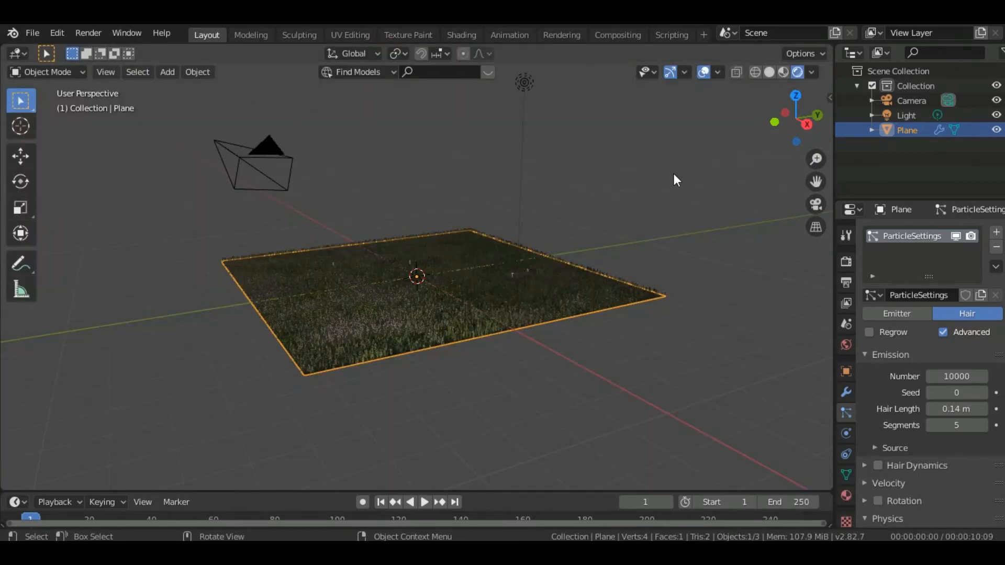
drag(794, 121, 743, 73)
scroll(416, 276, up, 5)
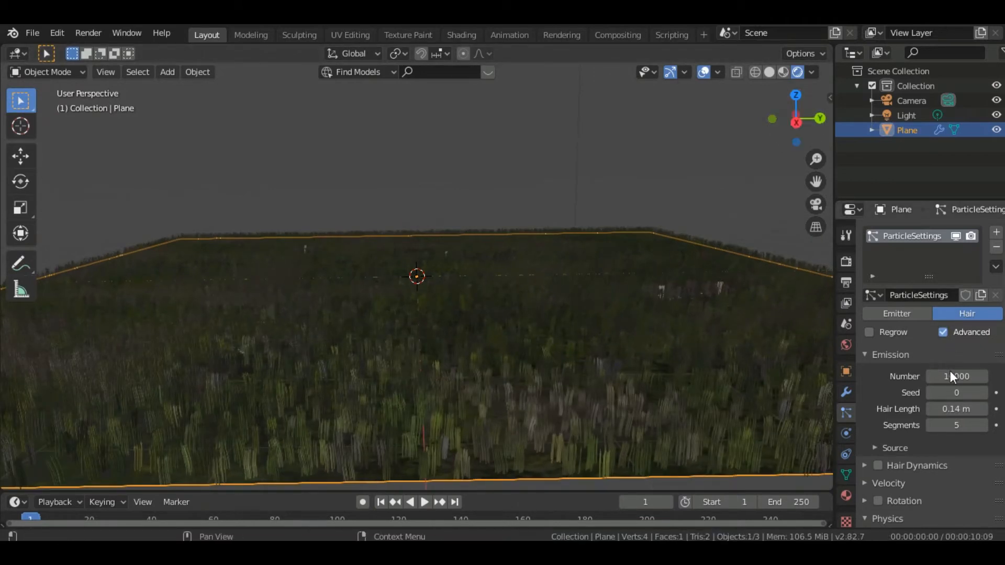
Set the particle system's hair length to 0.3 m
click(984, 408)
click(985, 408)
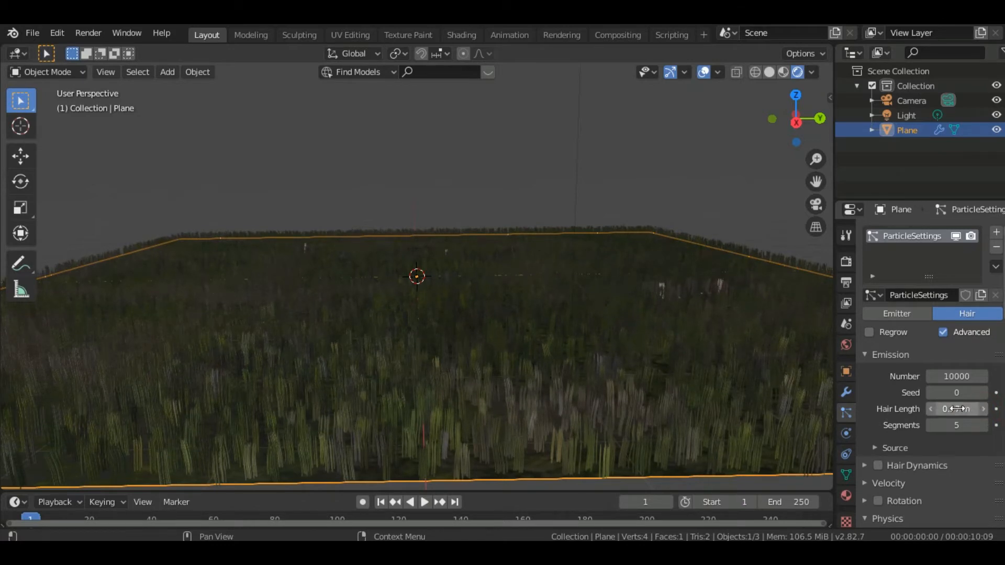
drag(956, 410, 940, 408)
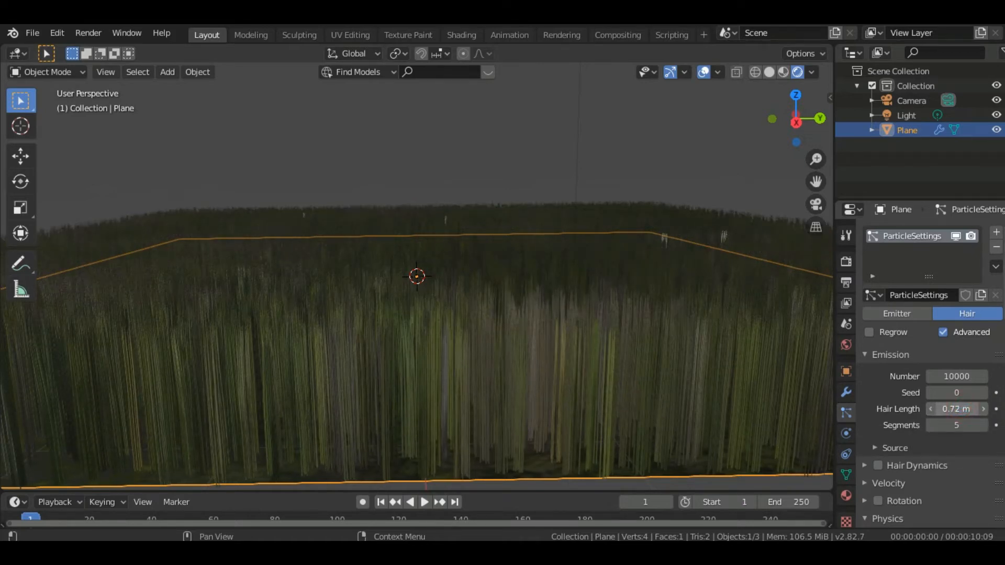
drag(958, 409, 948, 410)
click(959, 409)
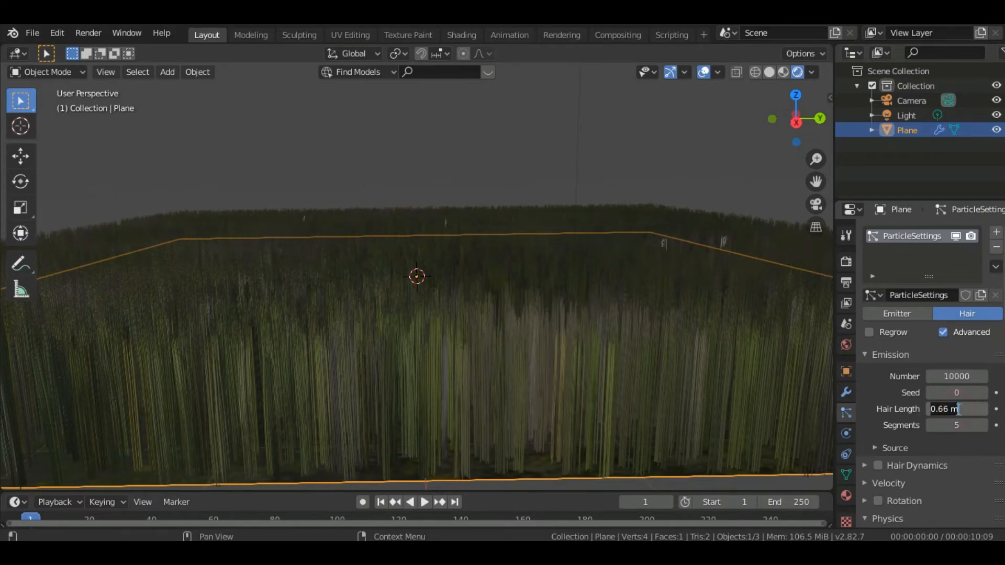
key(BackSpace)
key(Return)
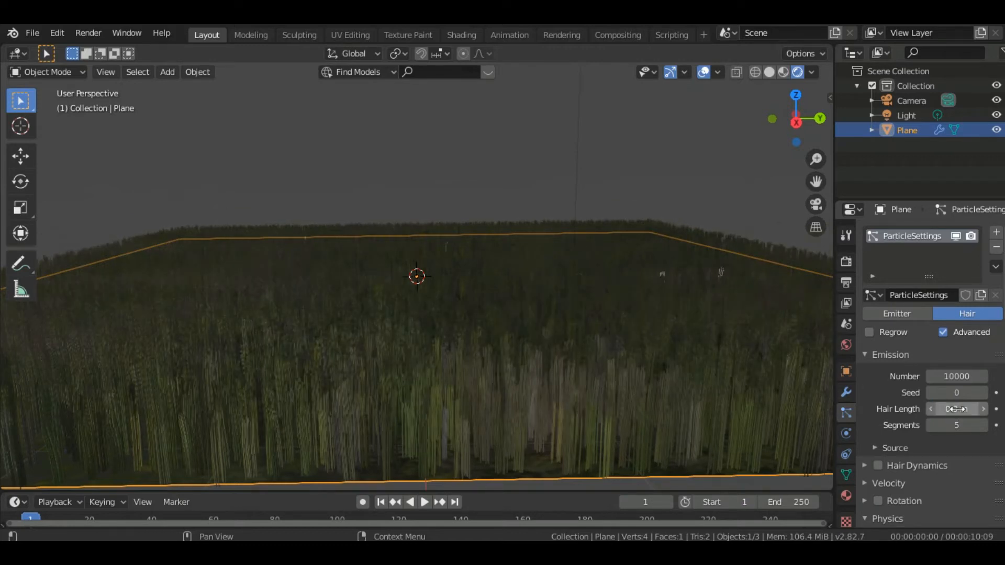
drag(817, 159, 814, 175)
drag(795, 123, 826, 149)
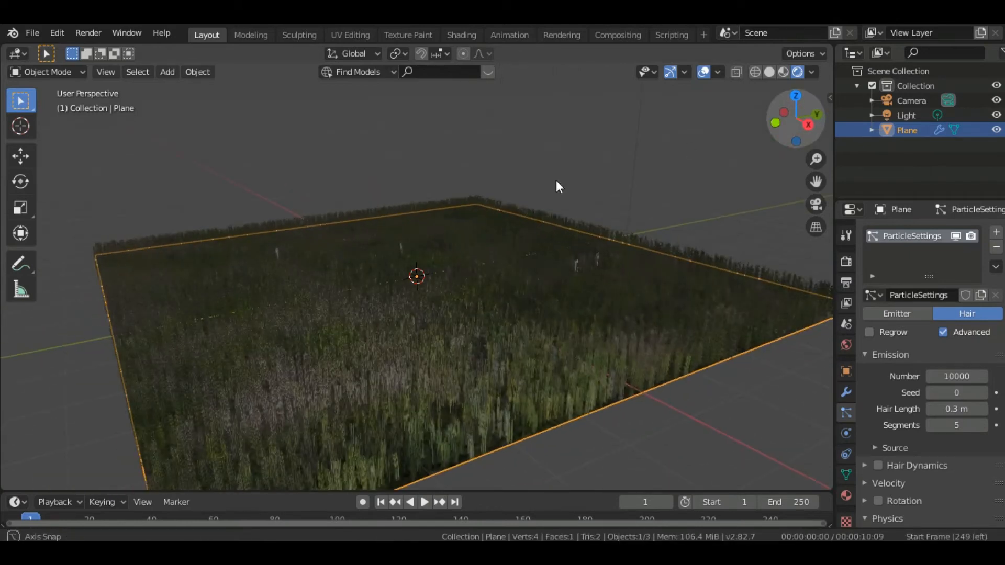
Split off a Shader Editor beside the viewport, switch it to the World nodes and collapse its sidebar
click(14, 54)
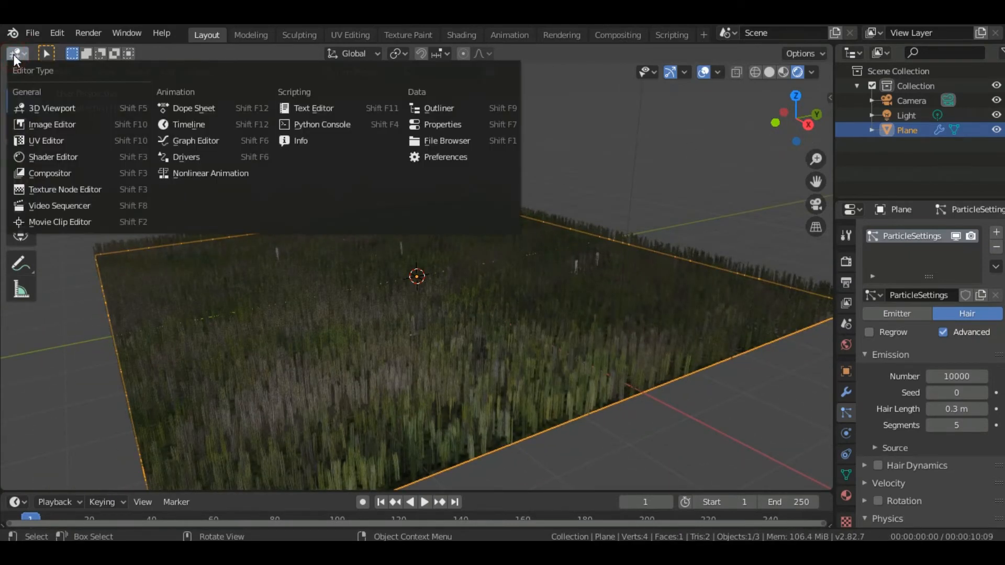
drag(7, 48, 332, 157)
click(12, 50)
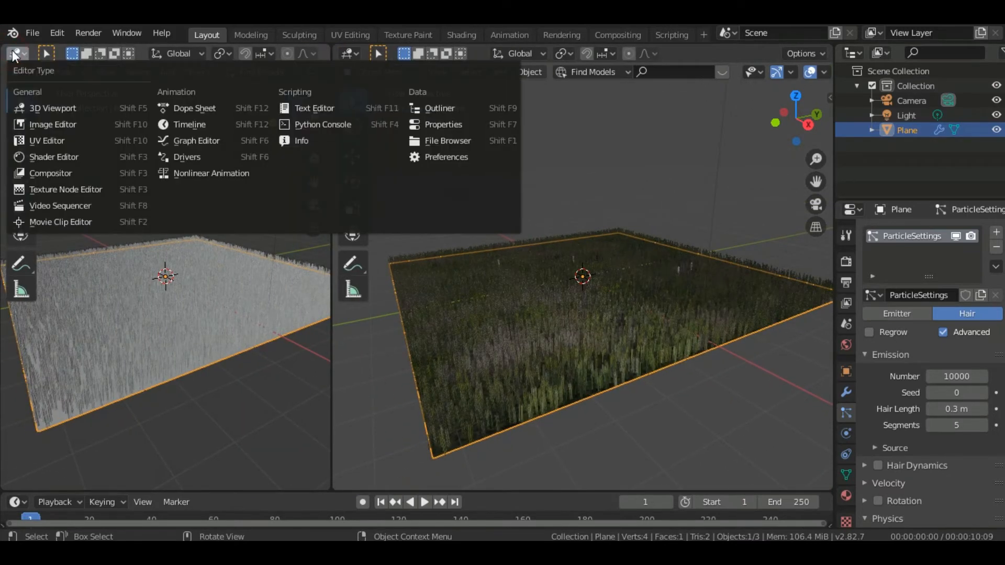
click(48, 156)
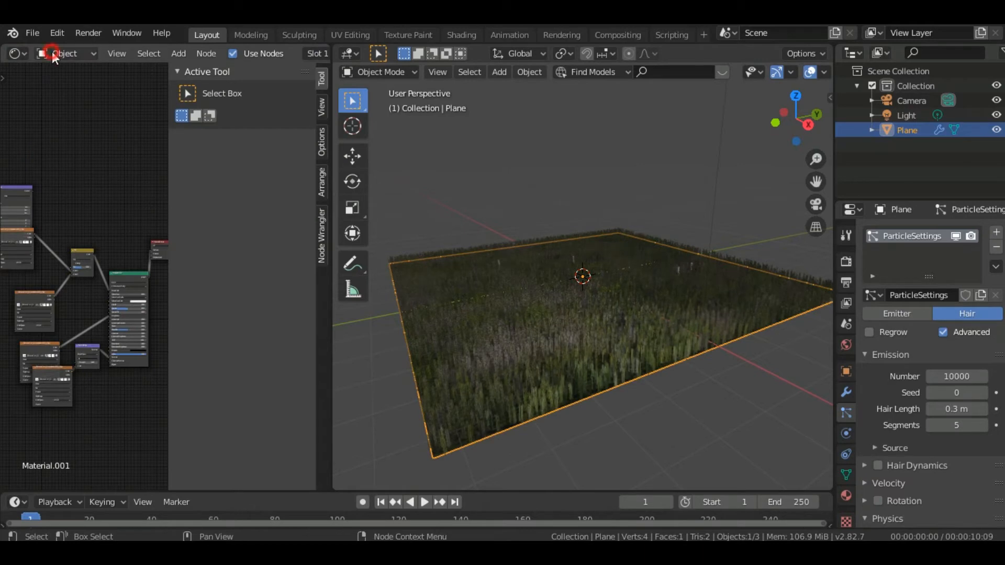
click(52, 51)
click(58, 83)
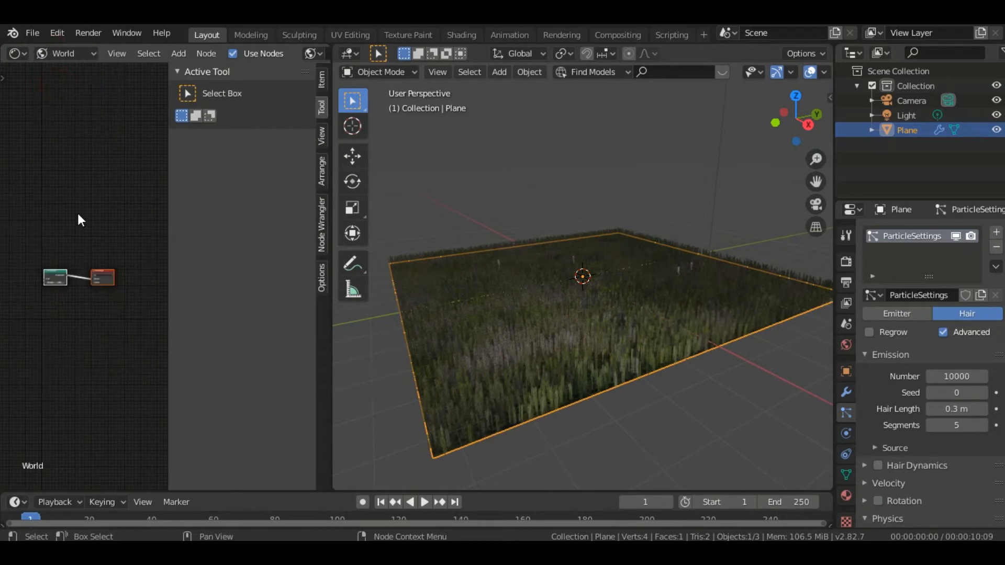
click(166, 177)
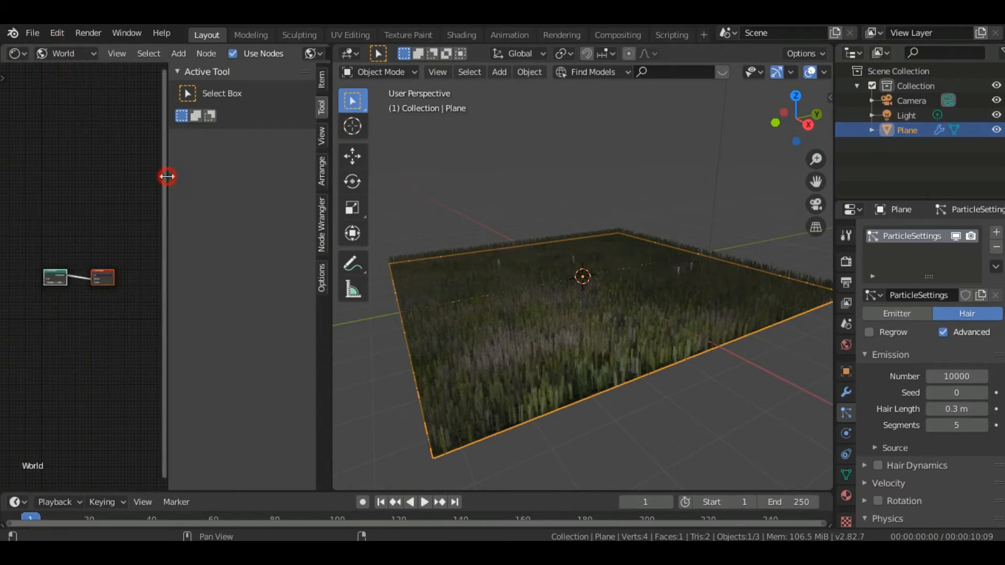
drag(167, 176, 314, 178)
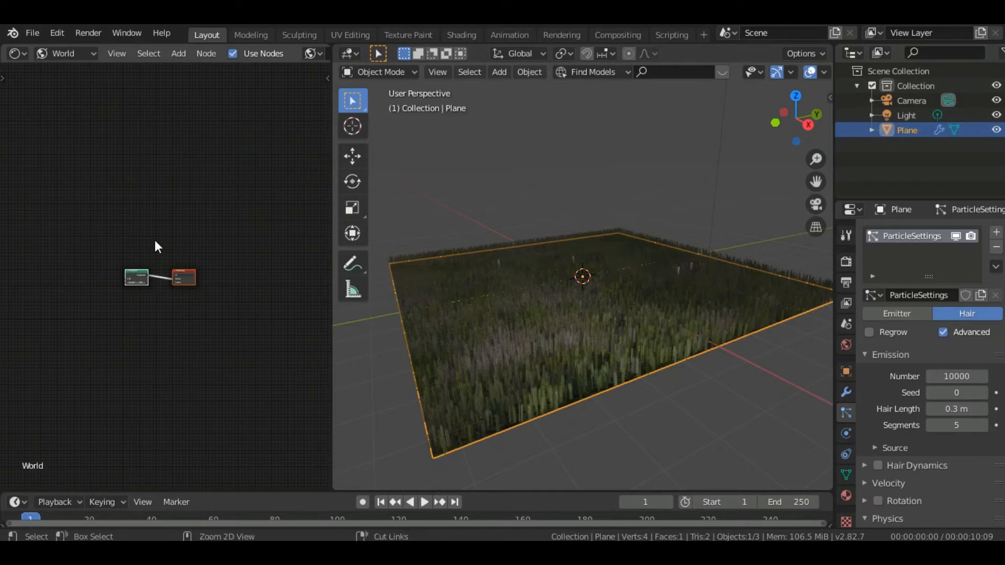
Add an environment texture with mapping and coordinate nodes to the Background, and delete the extra texture feeding the World Output
key(ctrl+v)
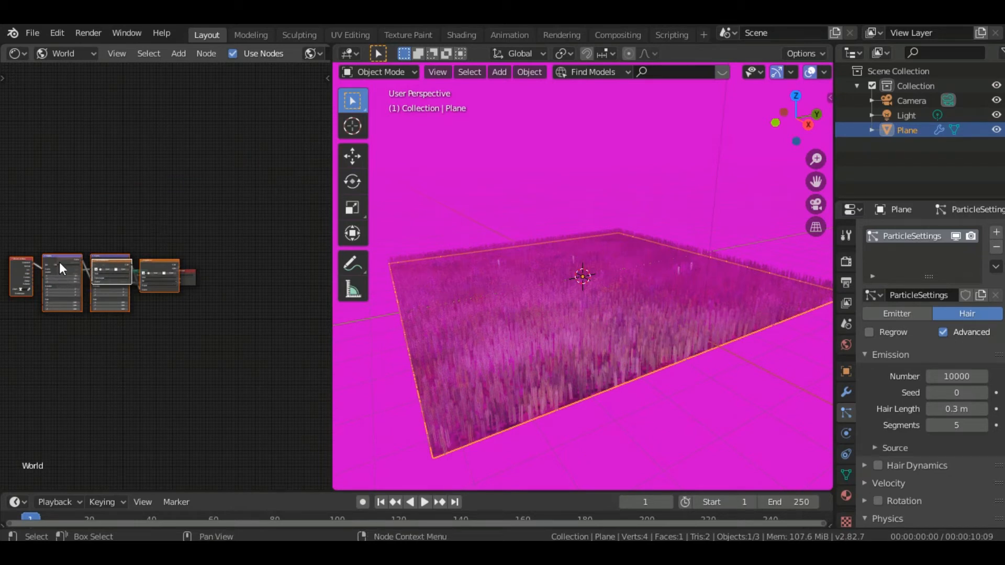
drag(61, 259, 59, 187)
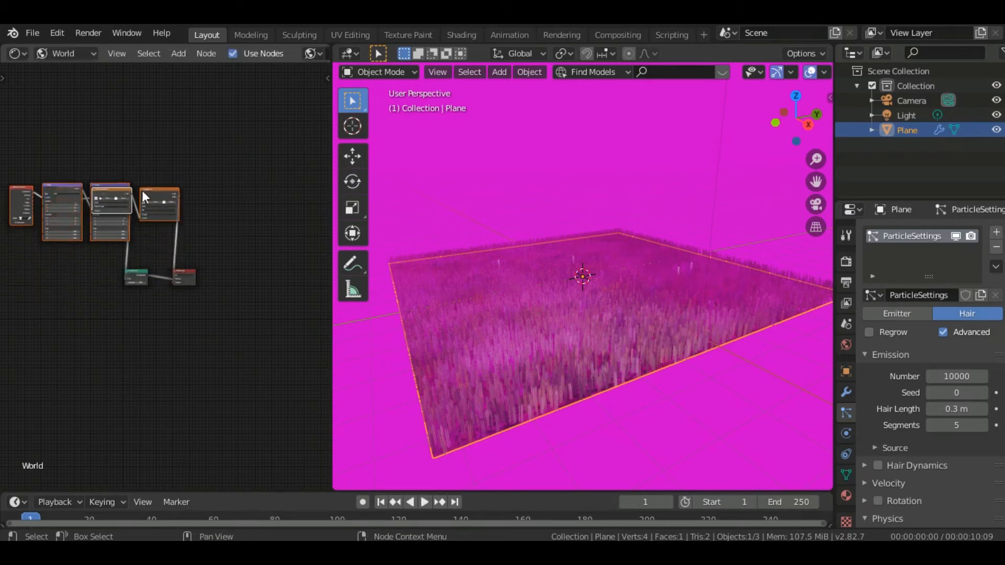
click(149, 196)
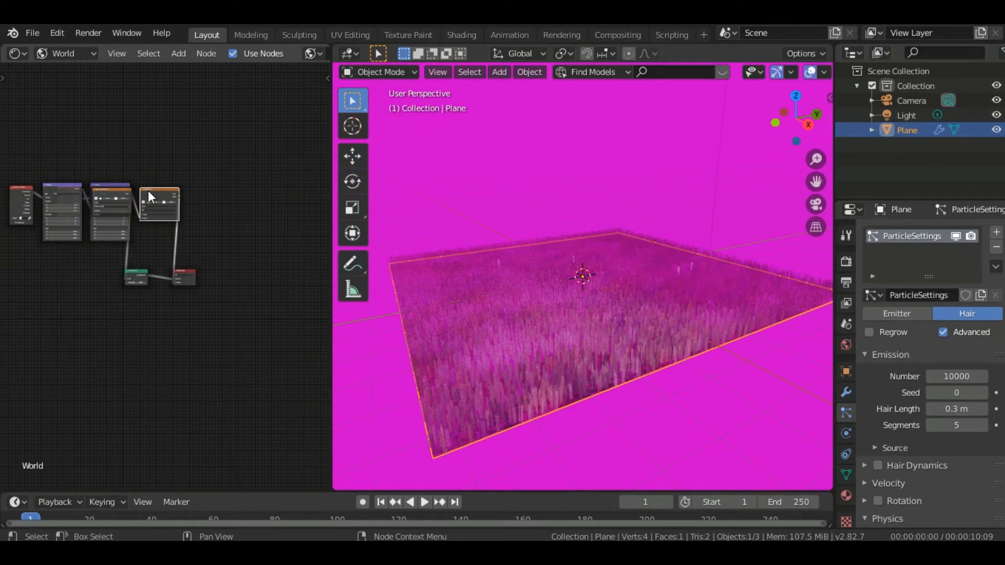
key(x)
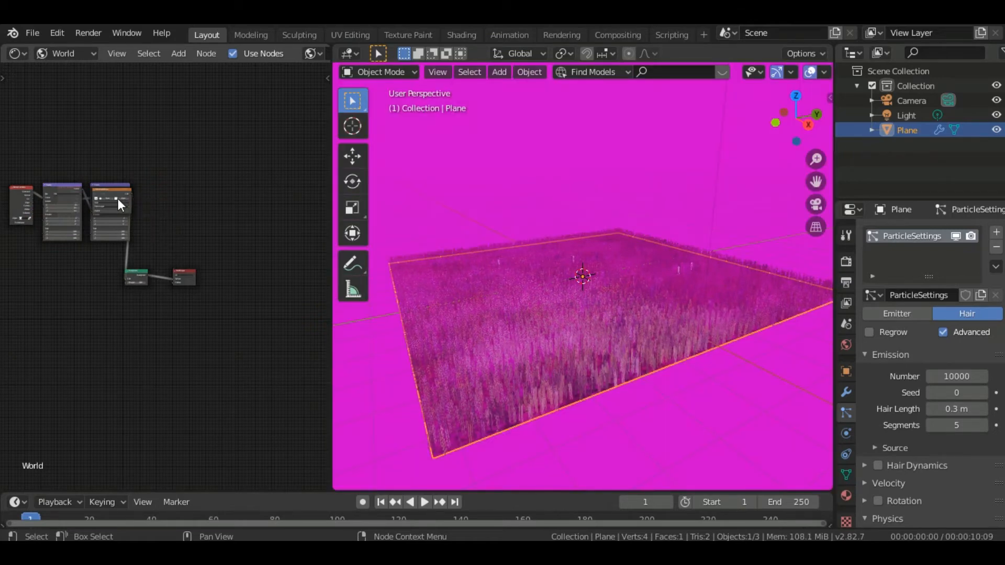
drag(114, 189, 135, 148)
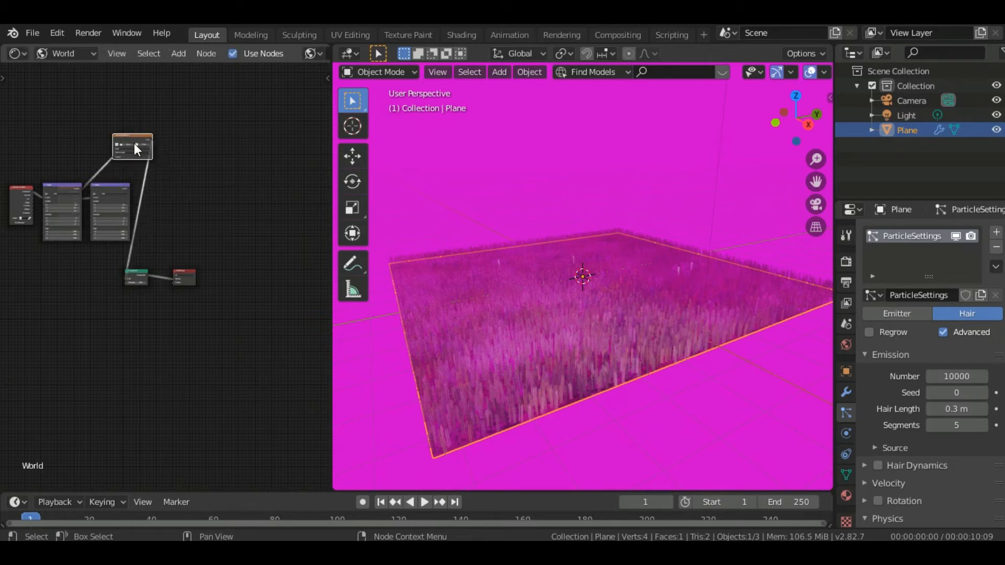
Load the rocky canyon landscape image from the Downloads folder into the world's environment texture node
click(146, 143)
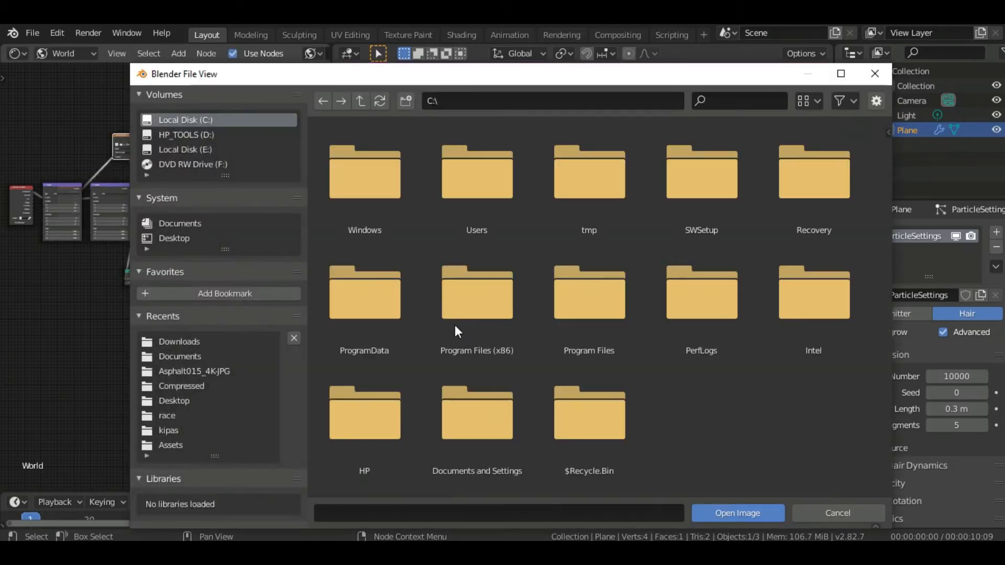
double_click(439, 176)
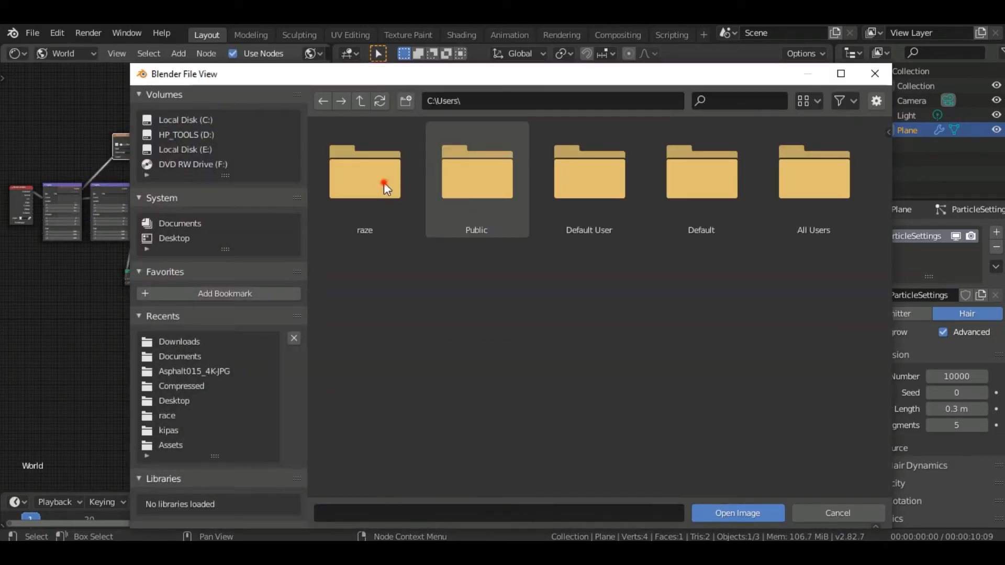
double_click(386, 181)
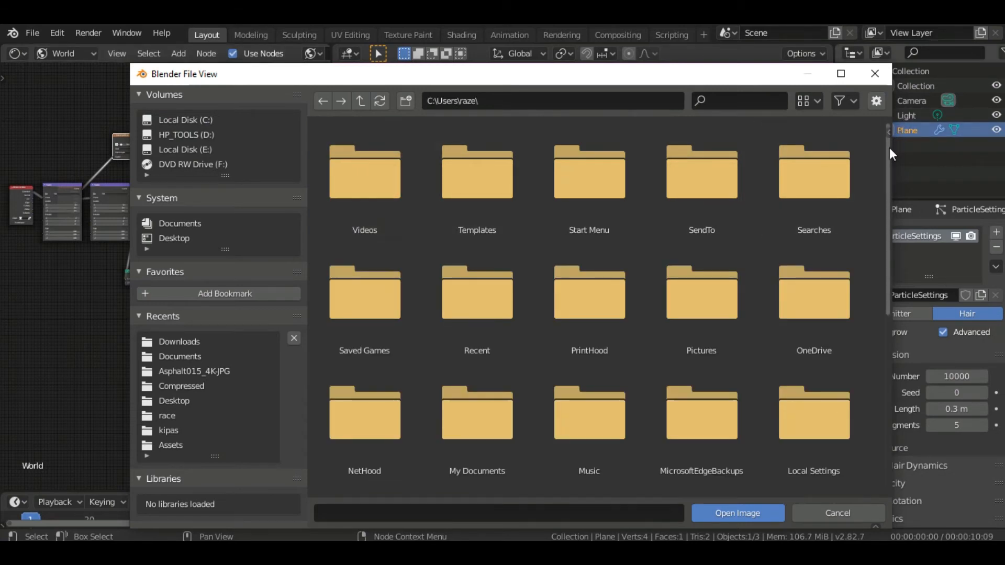
drag(890, 147, 770, 305)
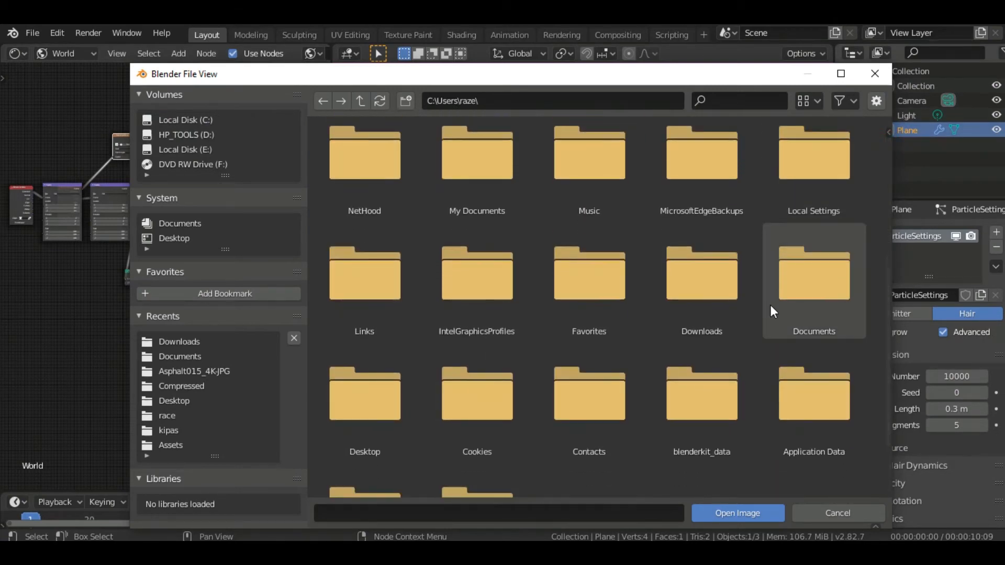
double_click(749, 303)
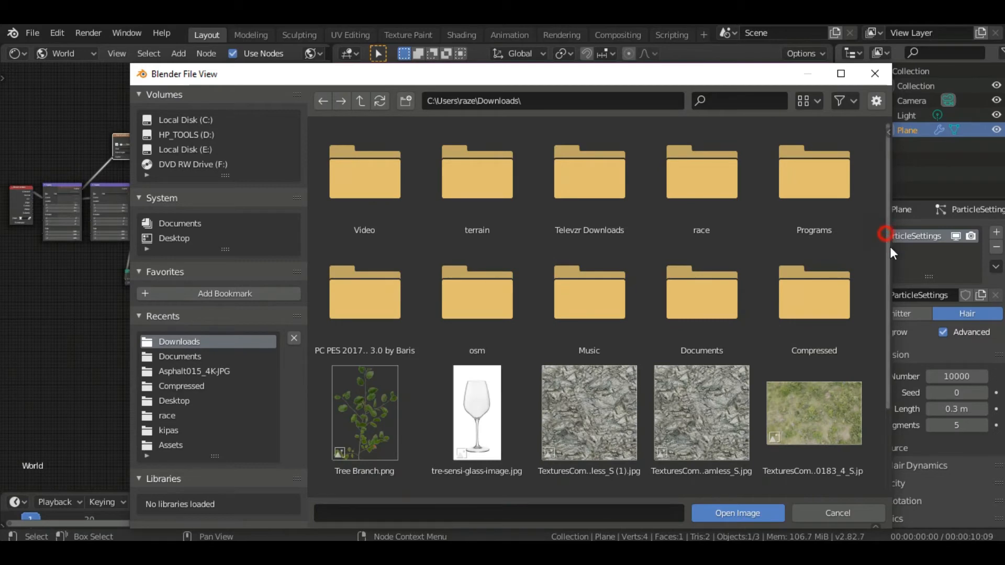
drag(890, 246, 874, 372)
double_click(328, 465)
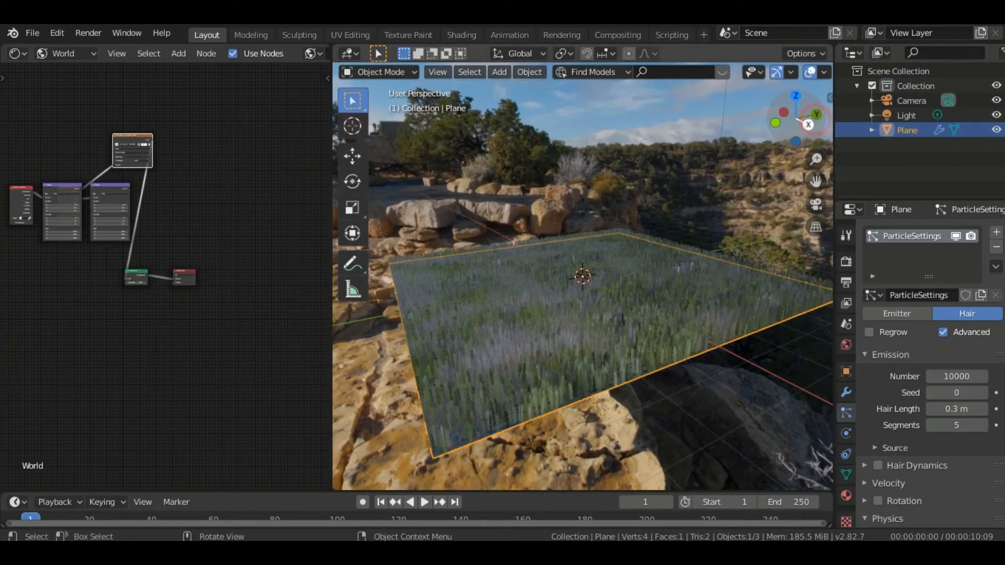
Close the World Shader Editor so the 3D viewport takes over its area
mouse_move(795, 122)
mouse_down()
mouse_move(802, 112)
mouse_move(778, 129)
mouse_up()
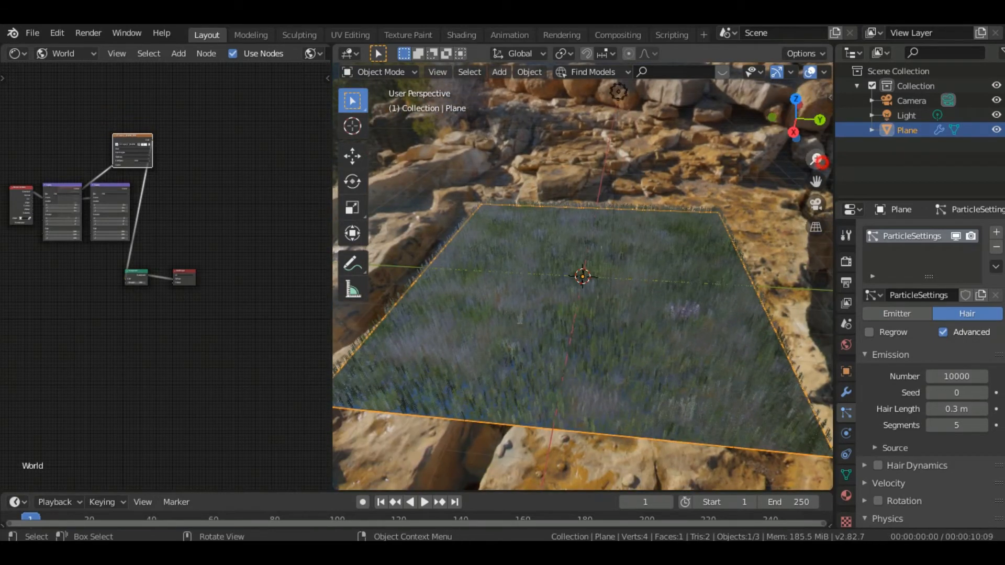
mouse_move(815, 159)
mouse_down()
mouse_move(816, 135)
mouse_move(799, 137)
mouse_move(798, 156)
mouse_move(790, 112)
mouse_move(815, 180)
mouse_move(796, 135)
mouse_move(816, 177)
mouse_move(803, 148)
mouse_up()
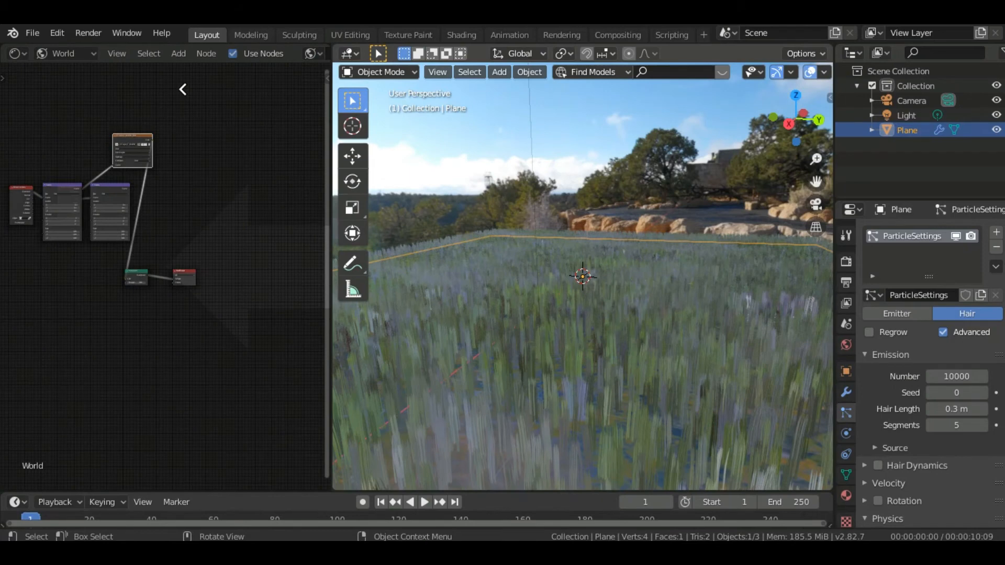
drag(183, 89, 183, 89)
Add a Sun light at the centre of the plane and raise it about 1.7 m along Z
key(shift+a)
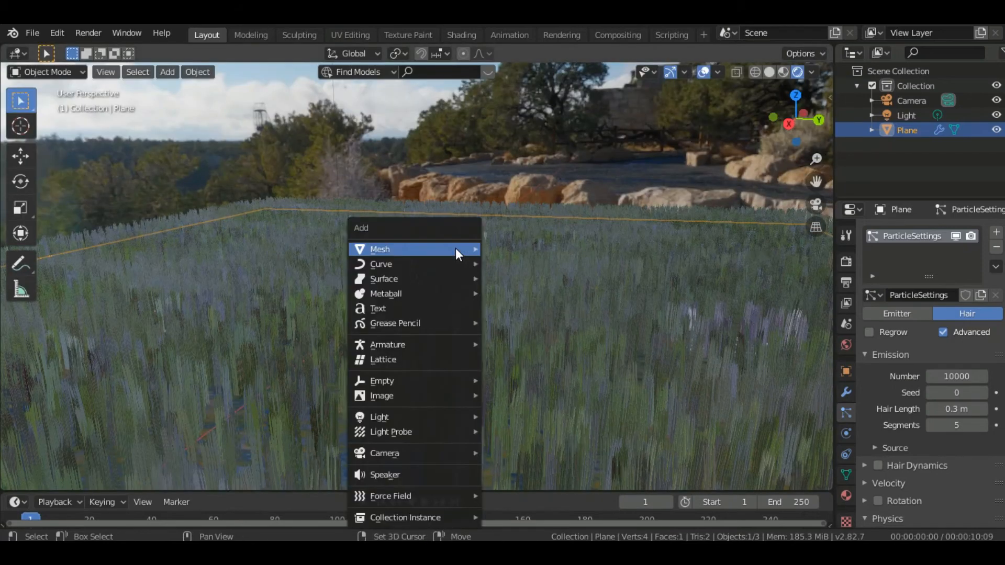
mouse_move(453, 248)
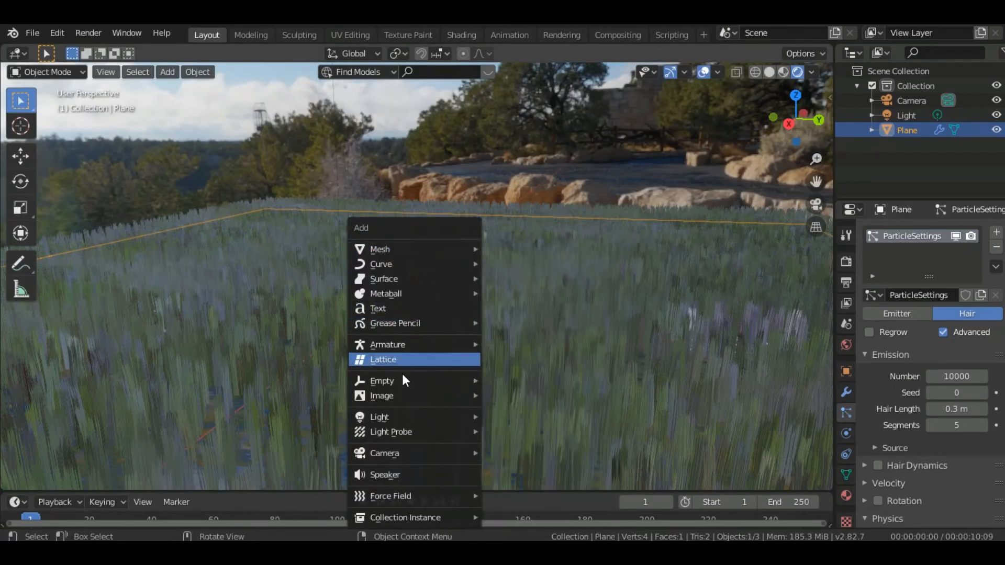
mouse_move(400, 378)
mouse_move(394, 417)
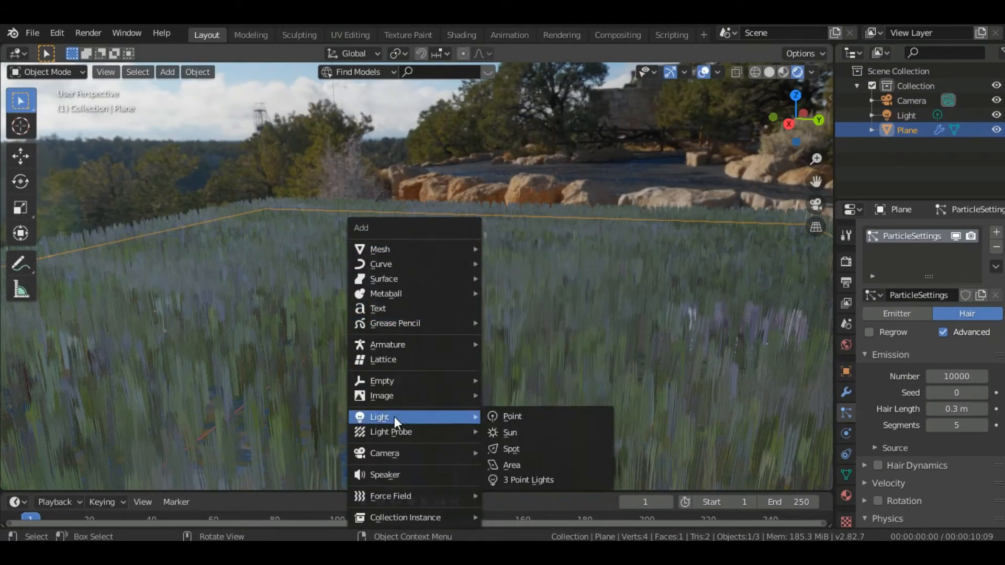
click(516, 432)
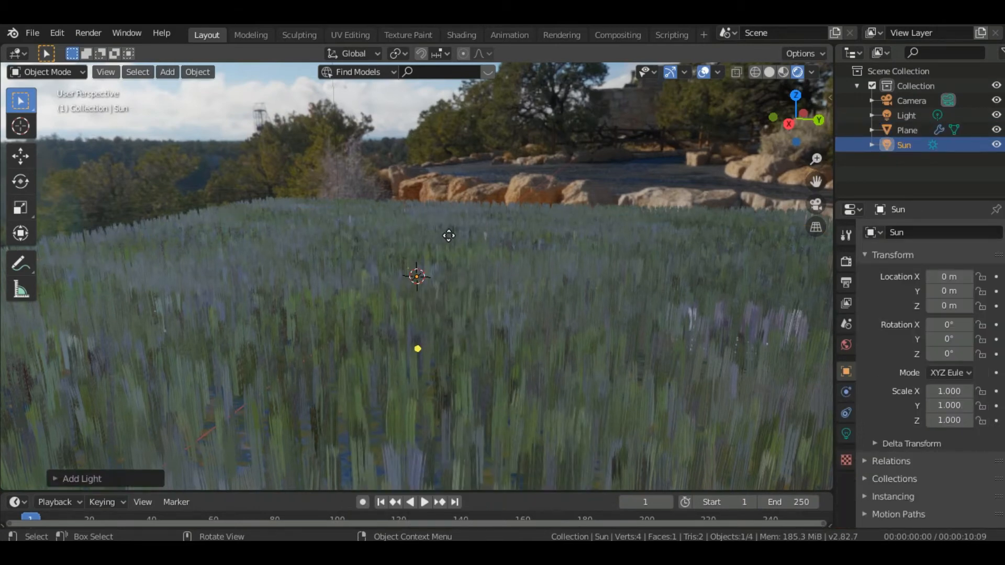
key(g)
key(z)
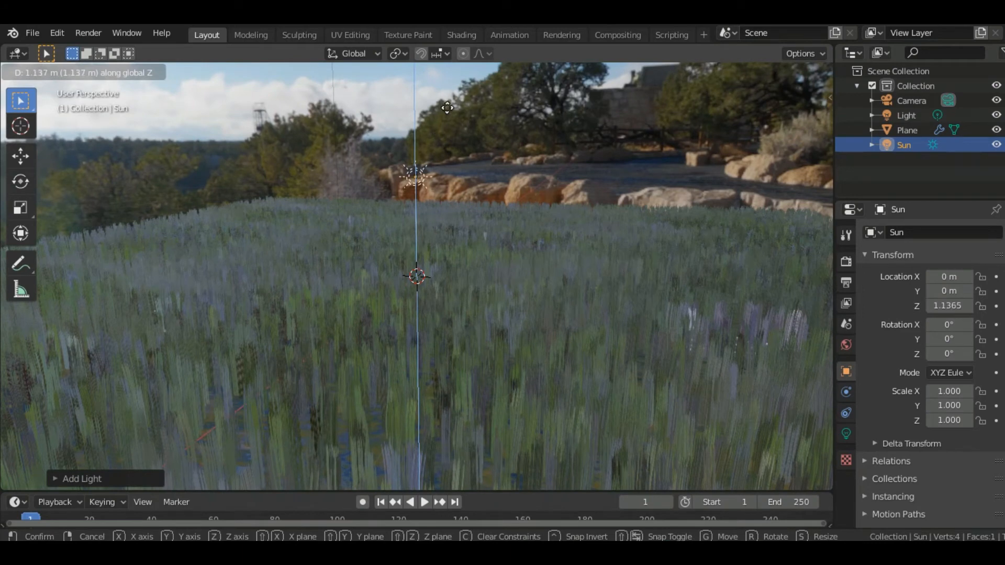
click(459, 83)
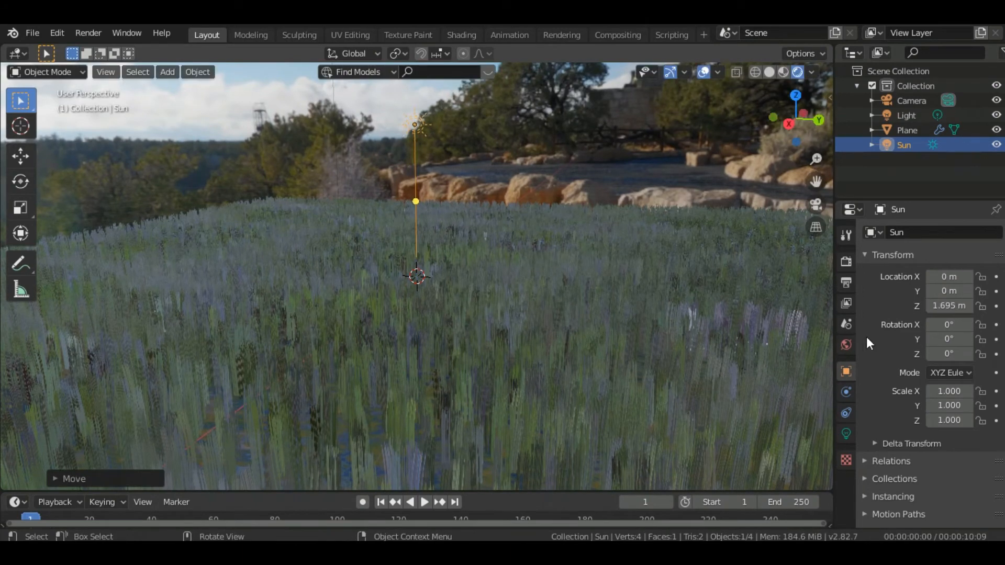
Give the Sun light an orange color and set its strength to 50
click(848, 438)
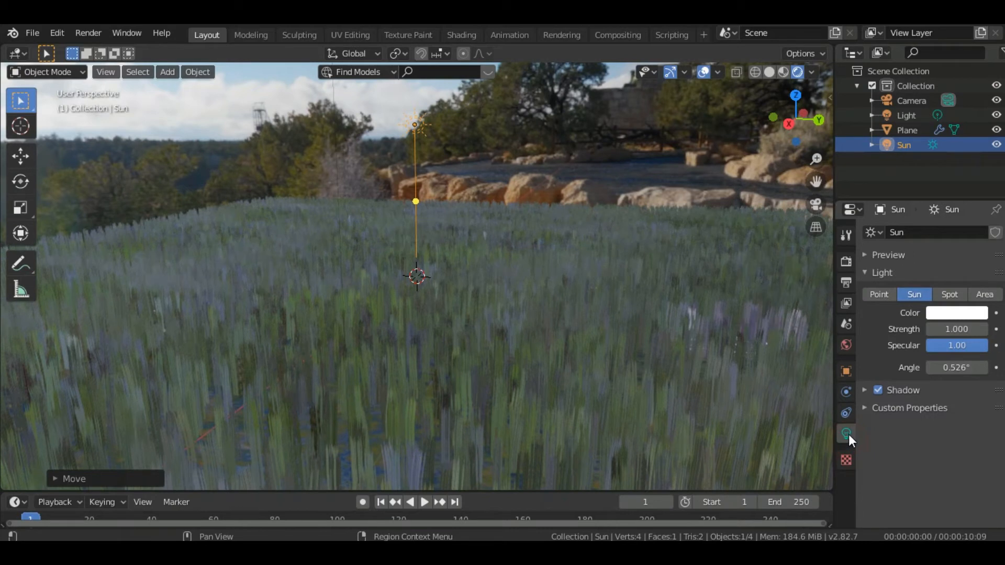
click(953, 314)
drag(884, 189, 875, 211)
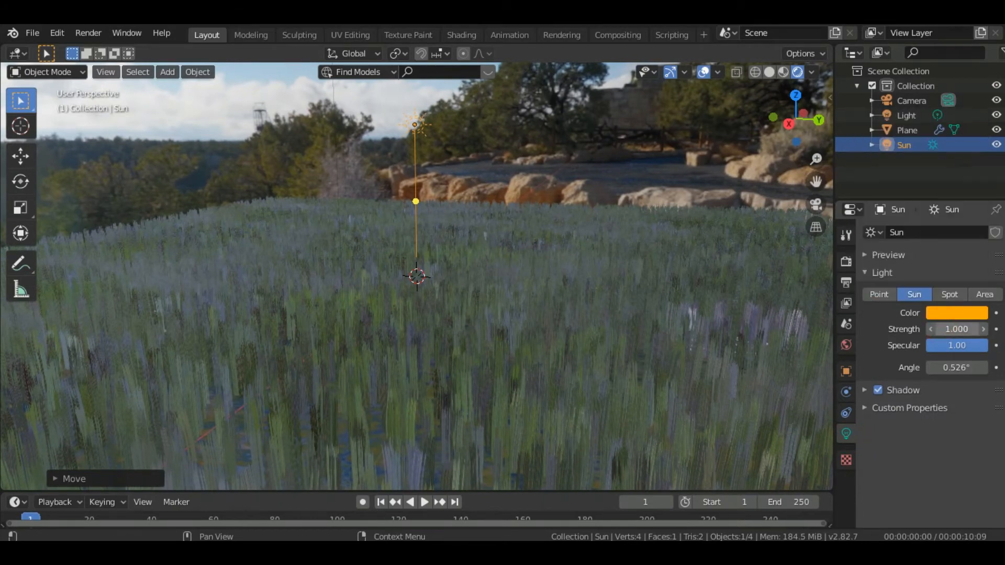
click(983, 328)
click(950, 328)
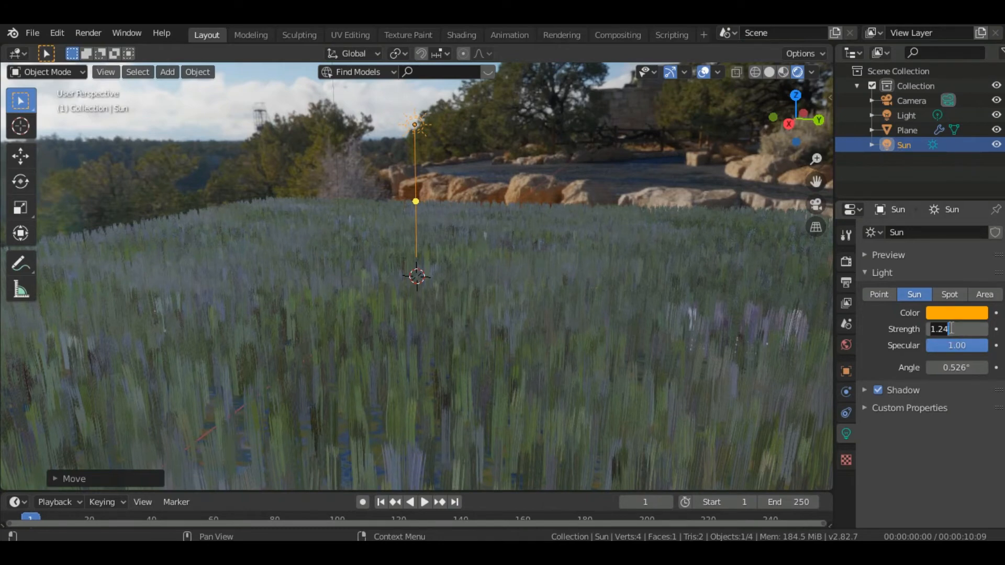
key(BackSpace)
key(Return)
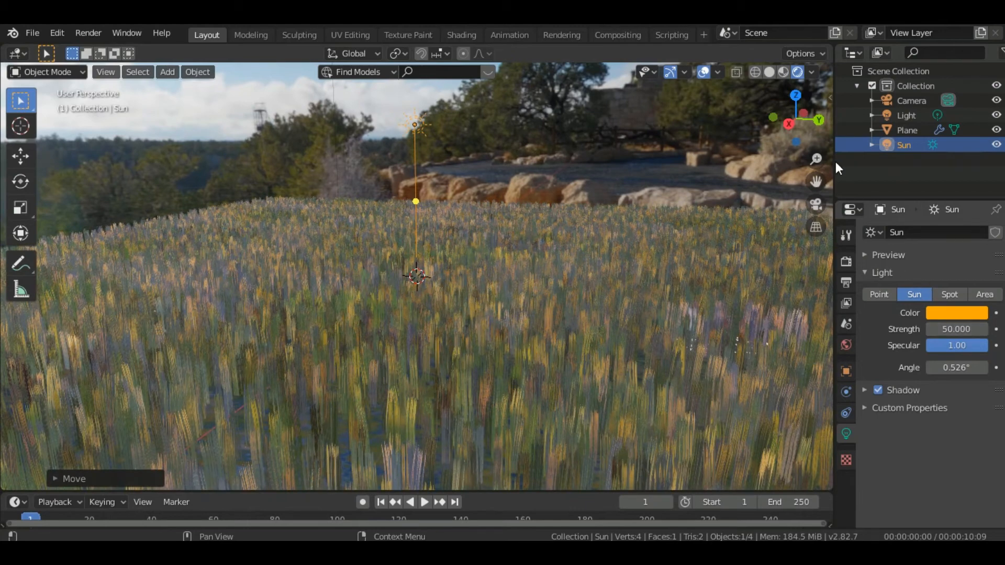
Close the empty node editor and frame the grass field against the distant canyon in the full-width viewport
mouse_move(816, 158)
mouse_down()
mouse_move(816, 185)
mouse_move(816, 158)
mouse_up()
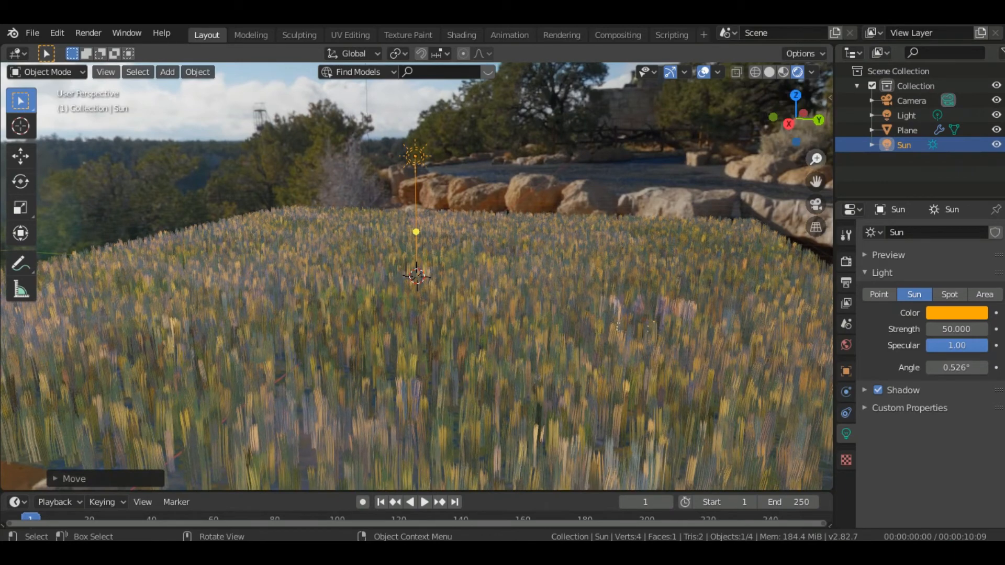
drag(817, 159, 801, 162)
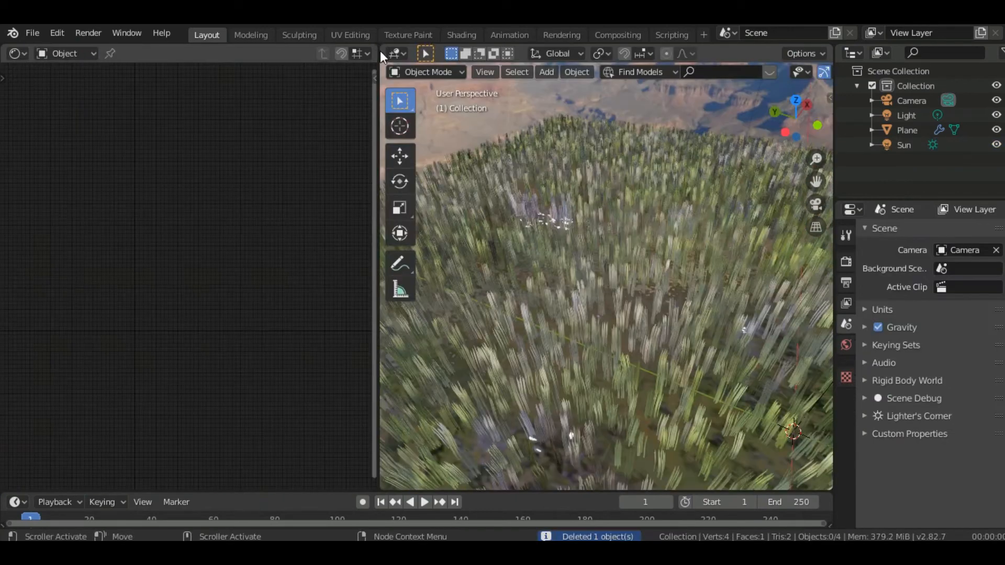
drag(301, 58, 302, 58)
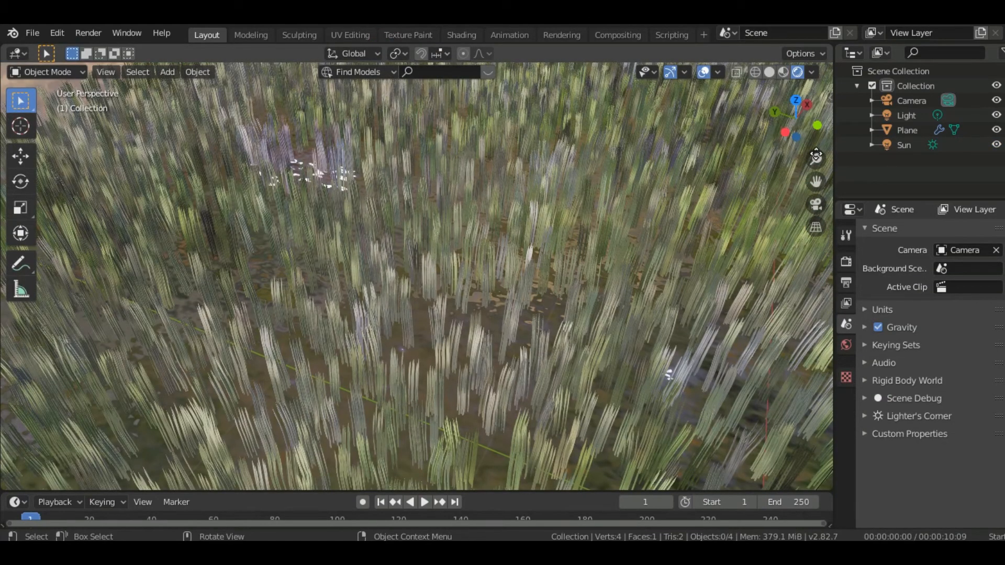
drag(816, 158, 816, 187)
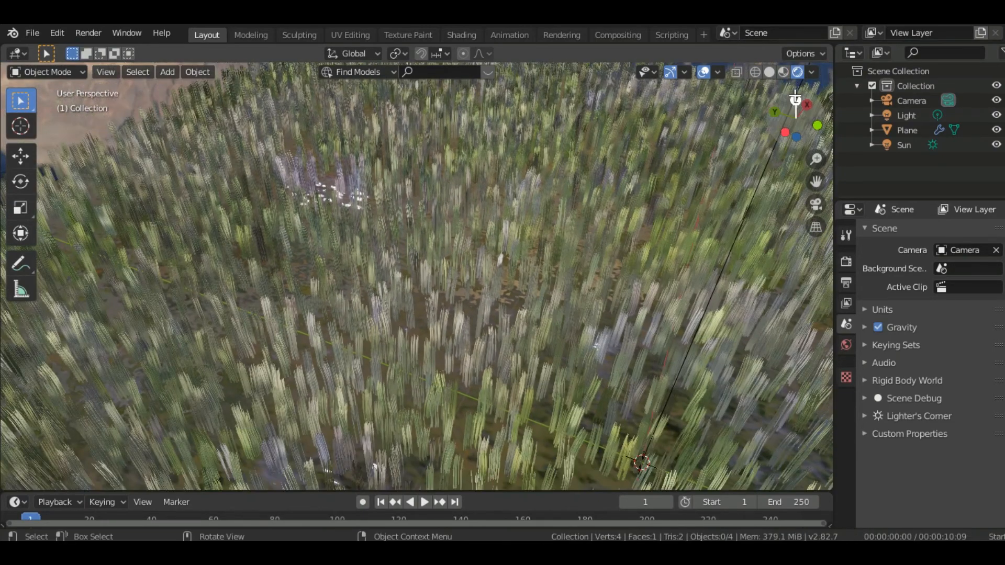
drag(795, 100, 806, 70)
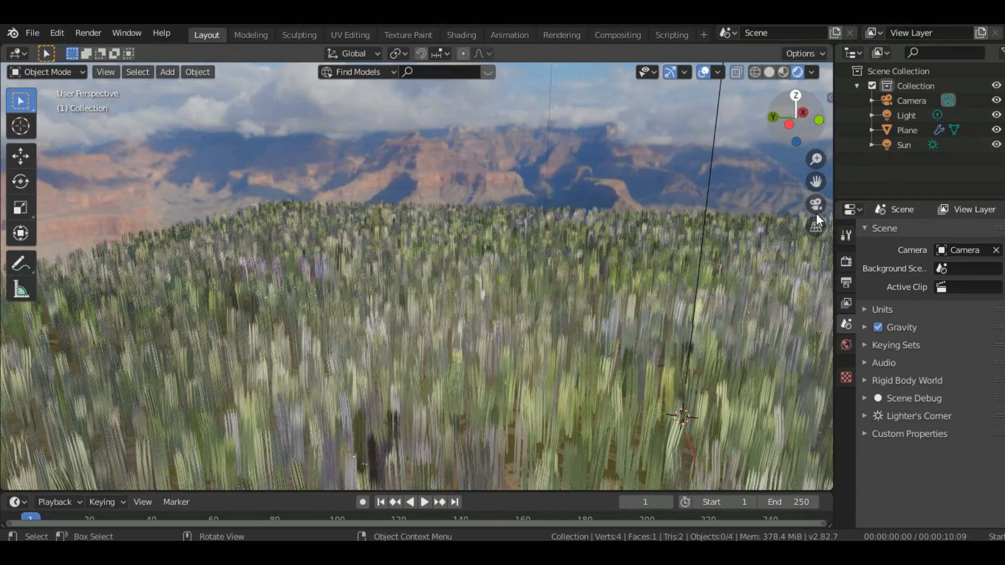
Try framing the grass through the existing camera with a 133 mm focal length, Shift X 0.060 and Shift Y 0.360
click(847, 302)
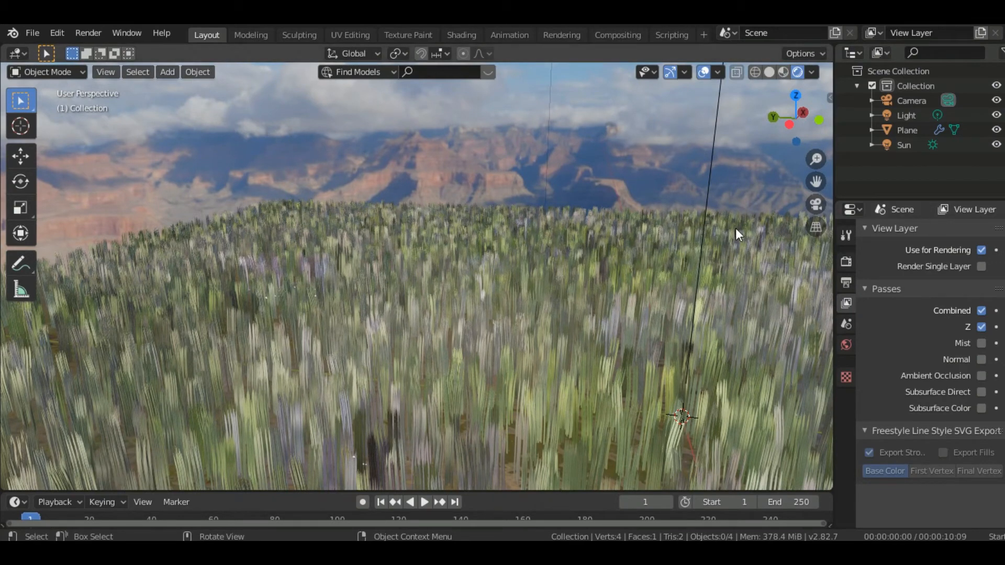
click(821, 201)
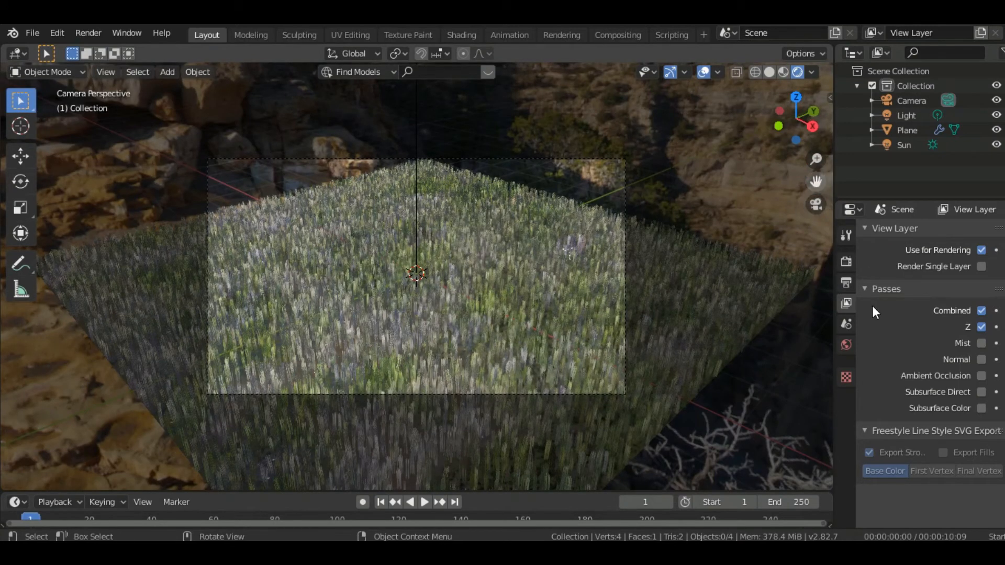
click(618, 394)
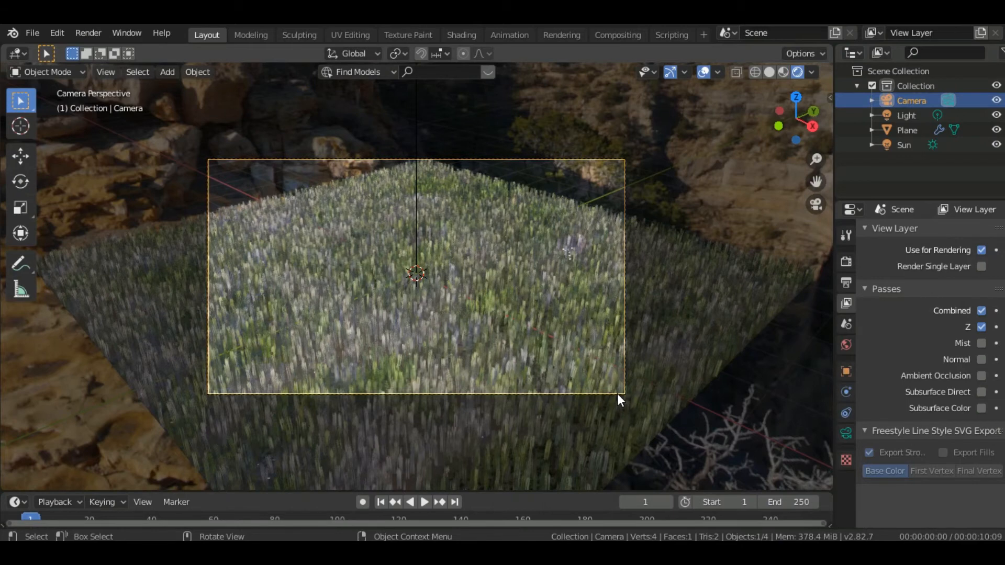
click(847, 431)
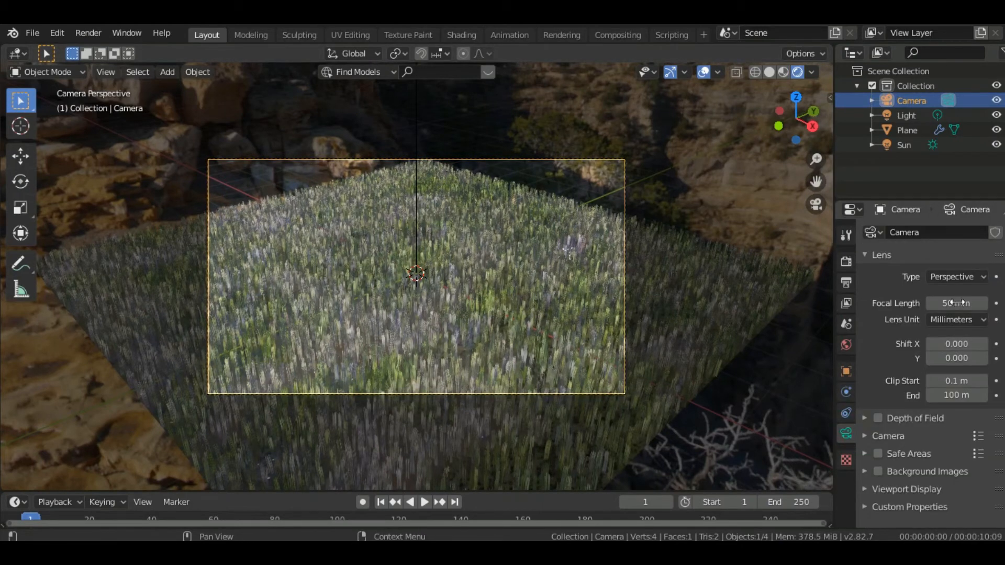
mouse_move(956, 303)
mouse_down()
mouse_move(984, 303)
mouse_move(948, 303)
mouse_up()
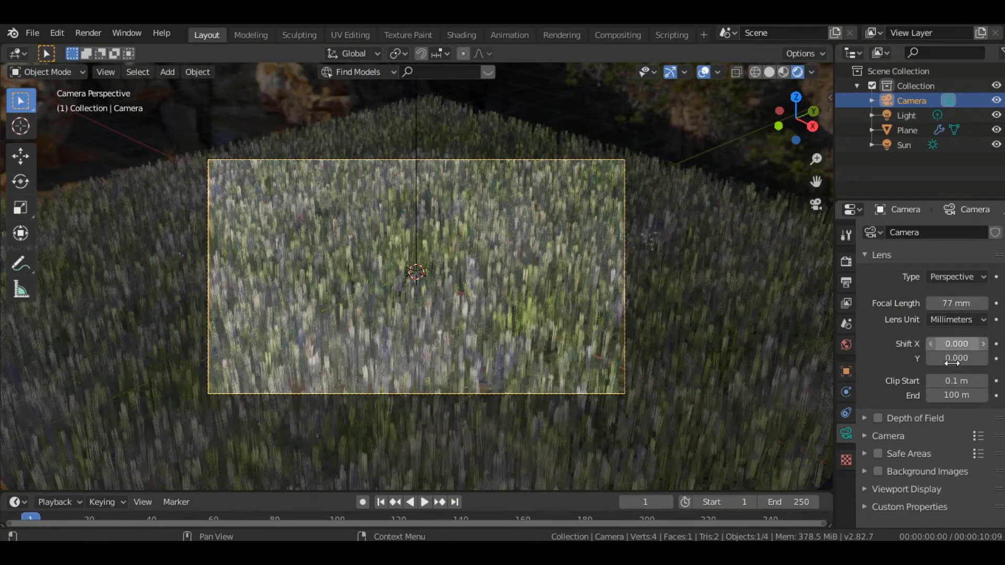
drag(956, 358, 997, 358)
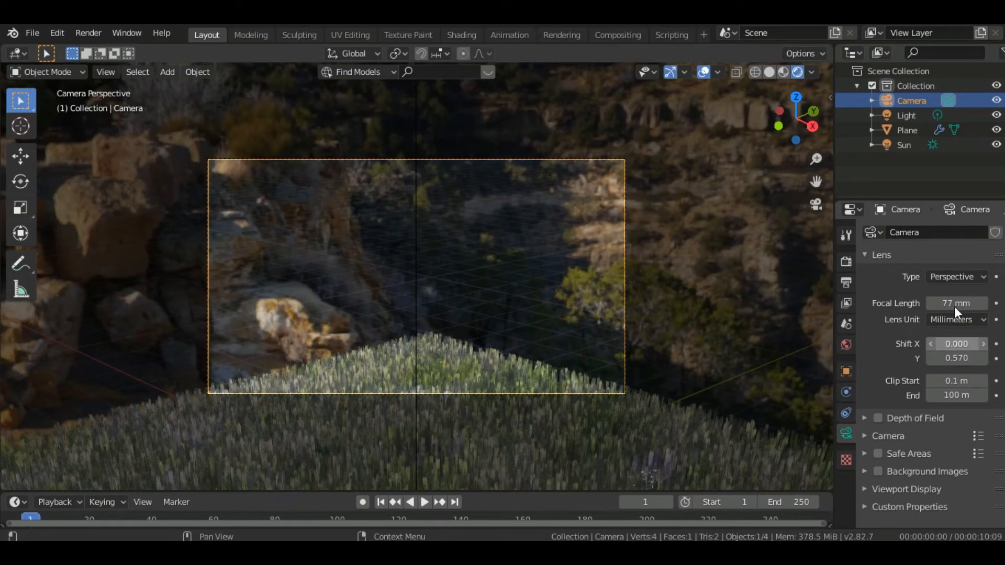
drag(955, 305, 989, 306)
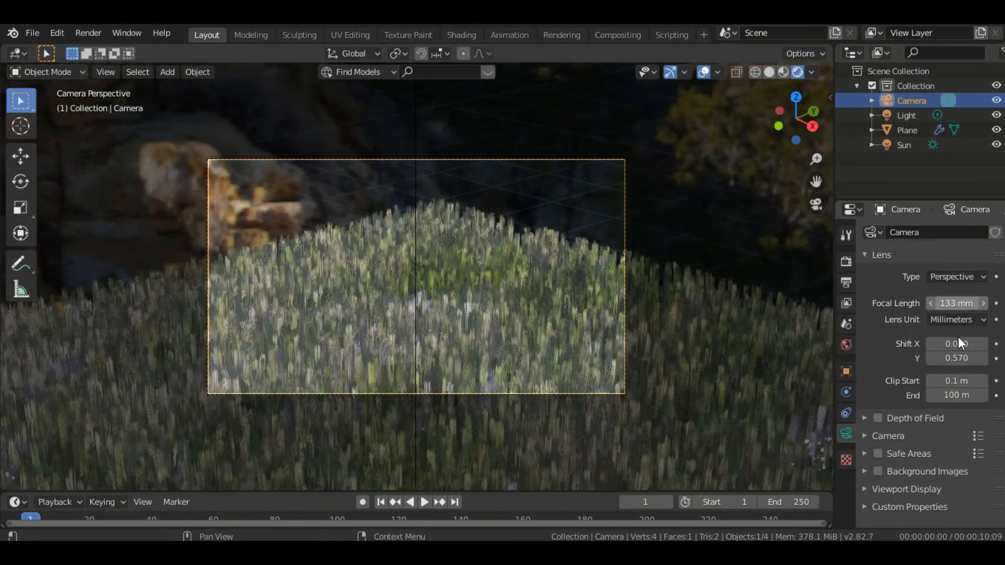
drag(953, 344, 969, 358)
mouse_move(950, 356)
mouse_down()
mouse_move(927, 356)
mouse_move(950, 356)
mouse_up()
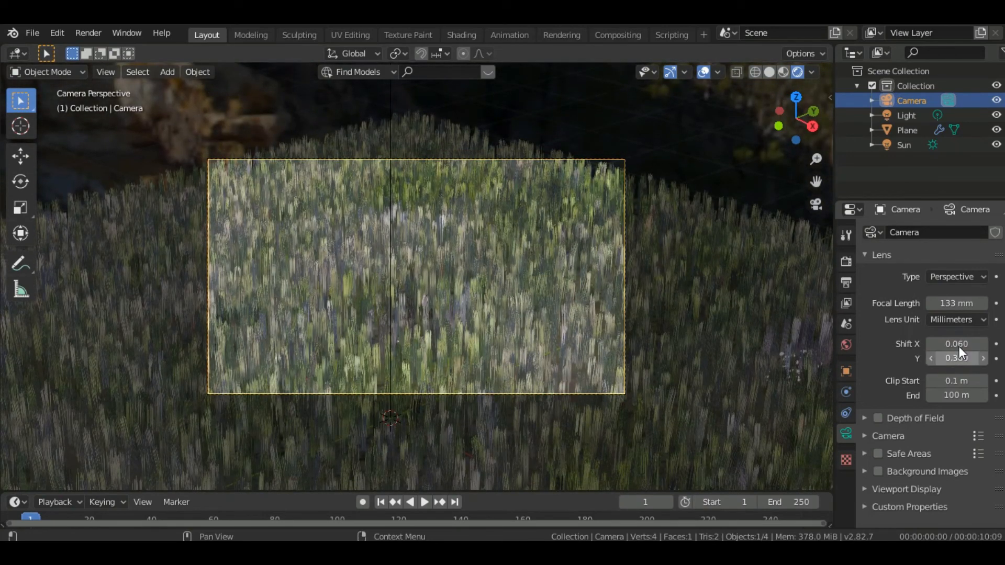
click(817, 204)
Add a new camera to the scene and delete the original one
drag(814, 182, 816, 200)
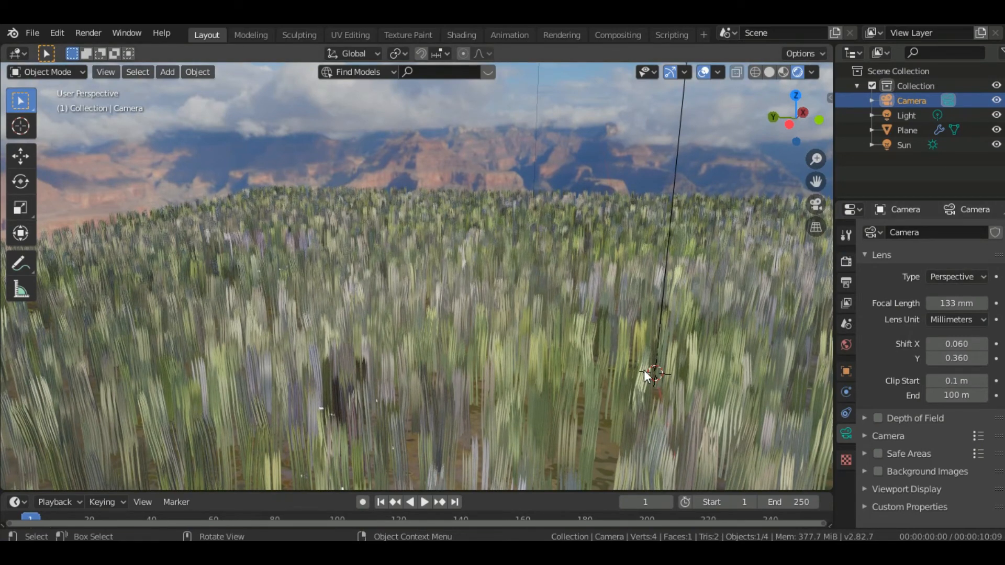
key(shift+a)
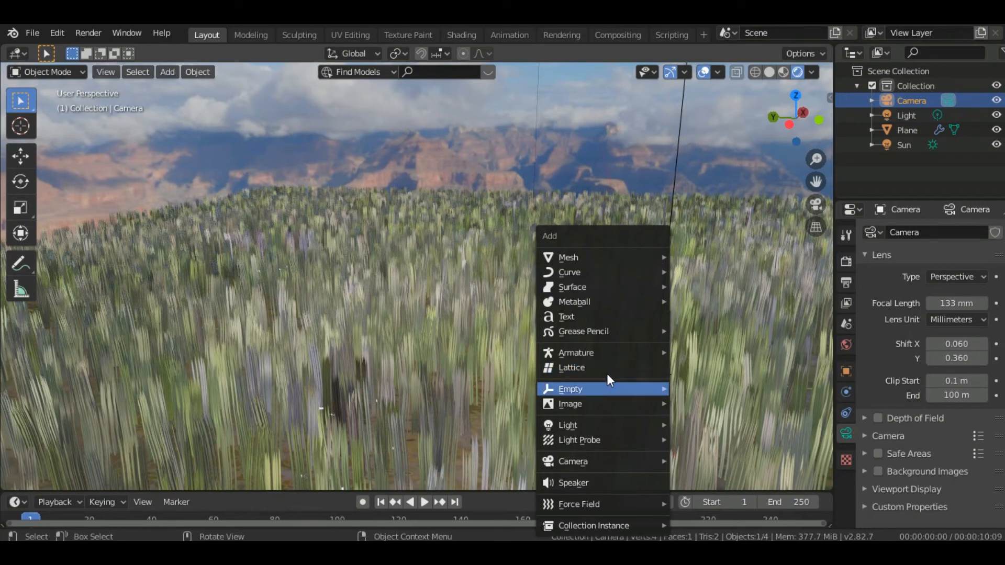
mouse_move(591, 461)
click(687, 460)
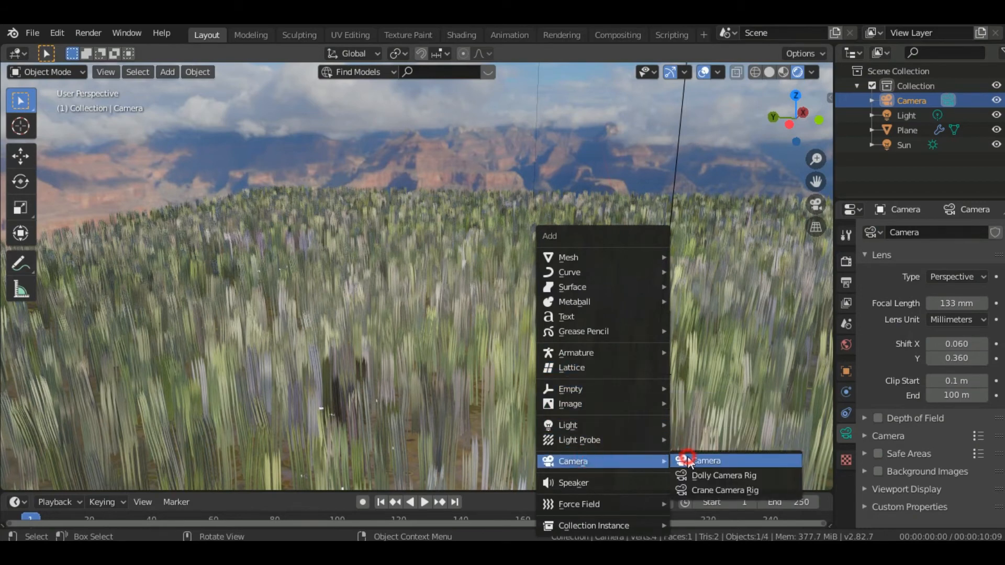
click(909, 101)
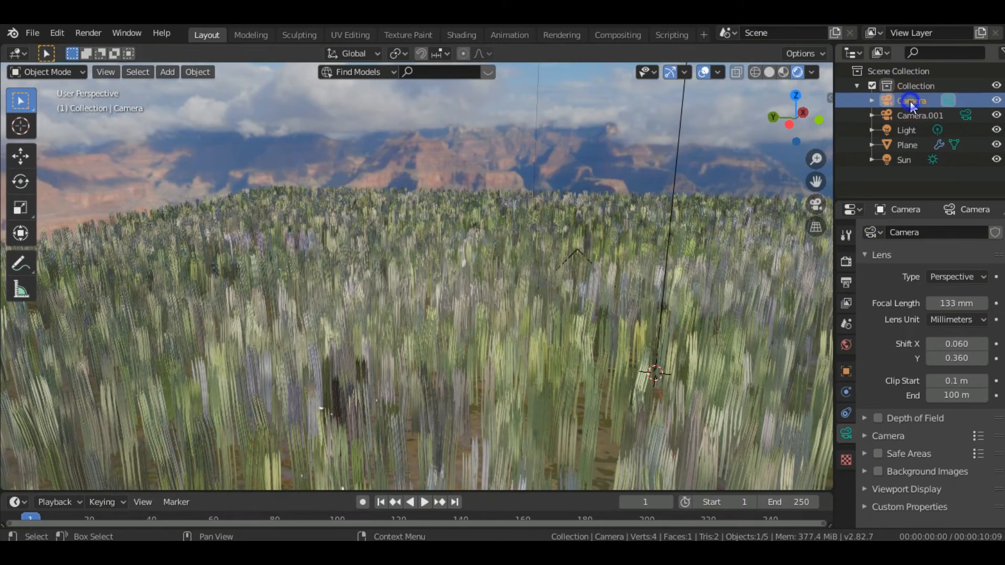
right_click(909, 102)
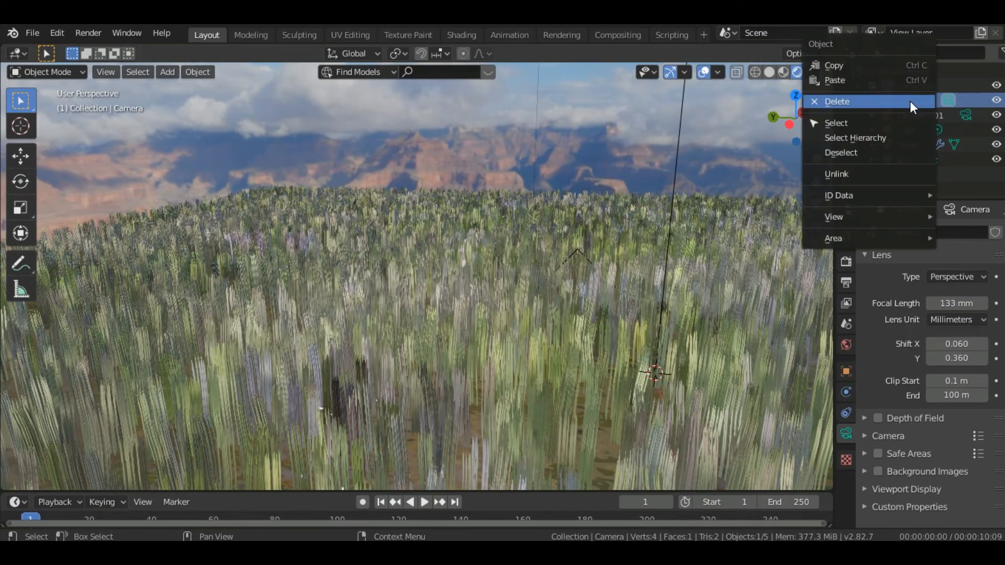
click(863, 102)
click(866, 102)
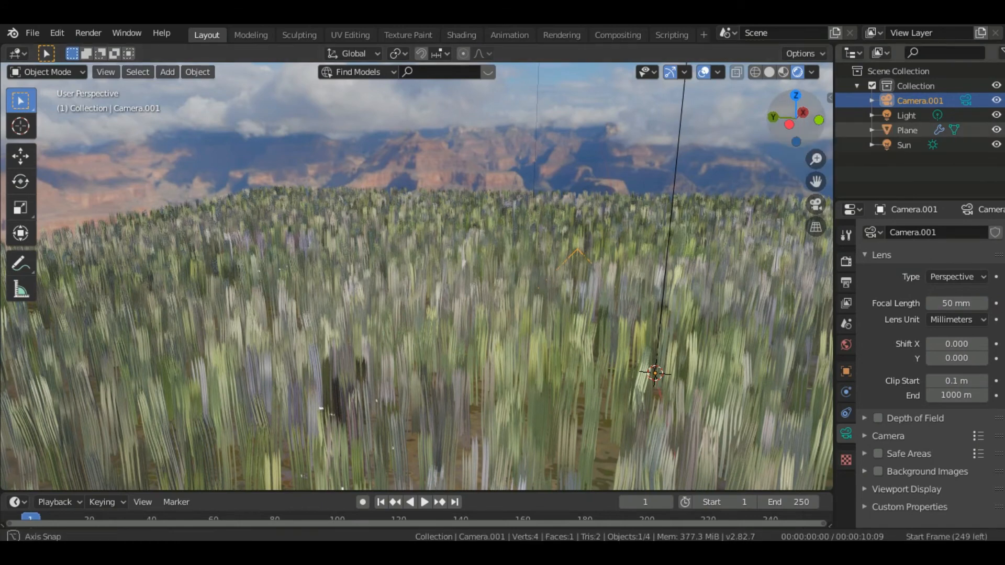
Move the new camera straight up along Z until it stands above the grass
drag(789, 125, 535, 239)
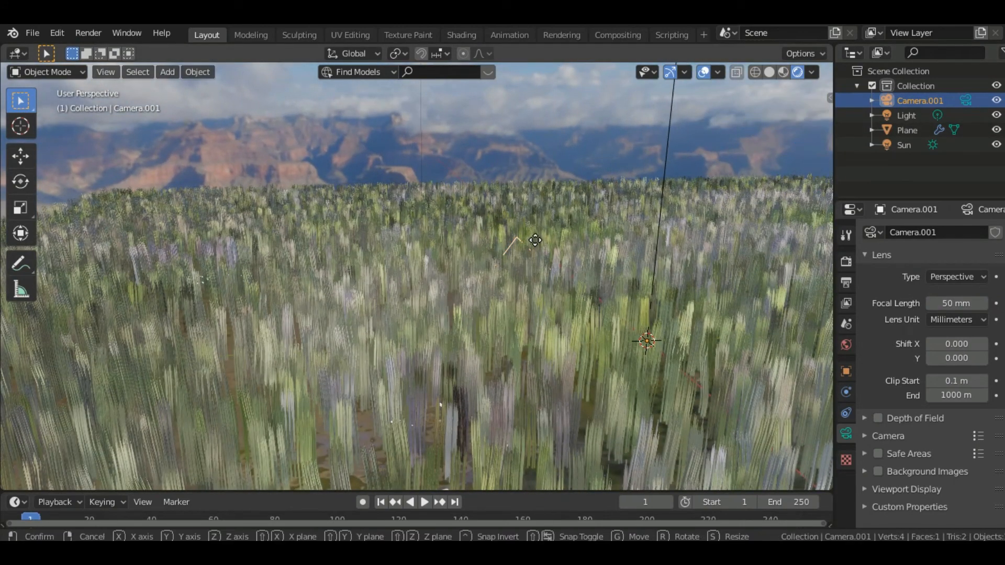
key(g)
key(z)
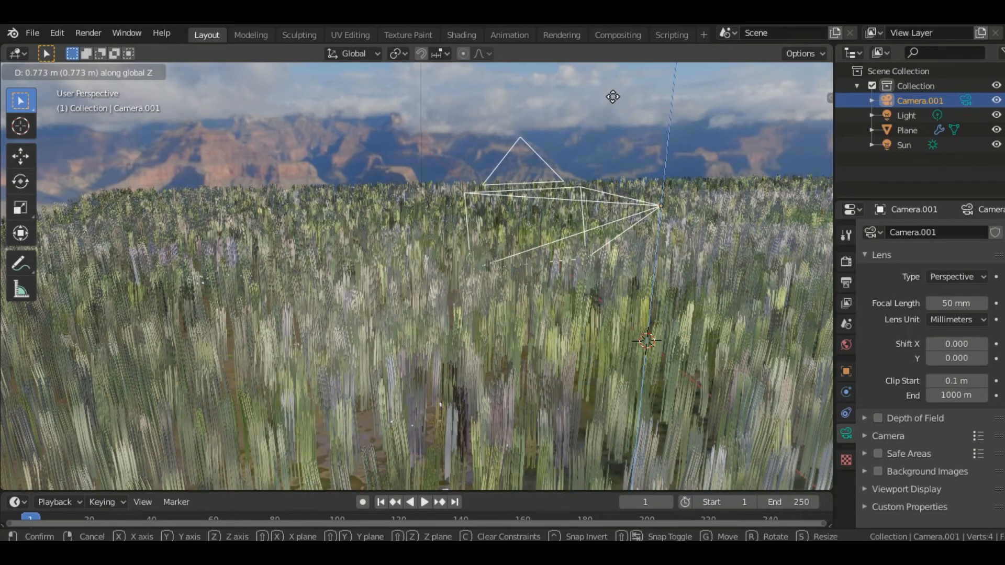
click(633, 77)
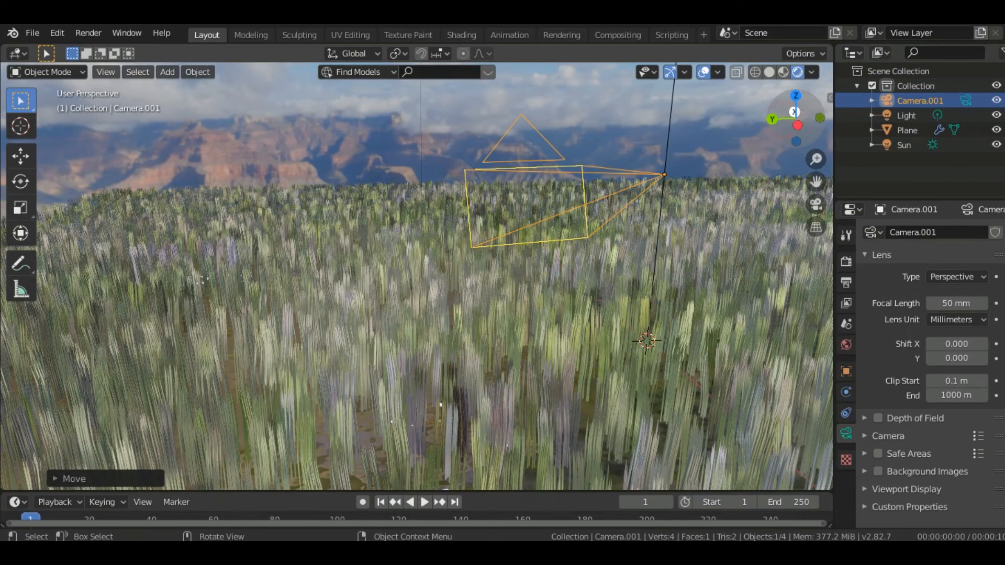
Frame the grass and canyon through the new camera with Shift Y 0.160 and a 24 mm focal length
mouse_move(783, 120)
mouse_down()
mouse_move(772, 156)
mouse_move(788, 126)
mouse_up()
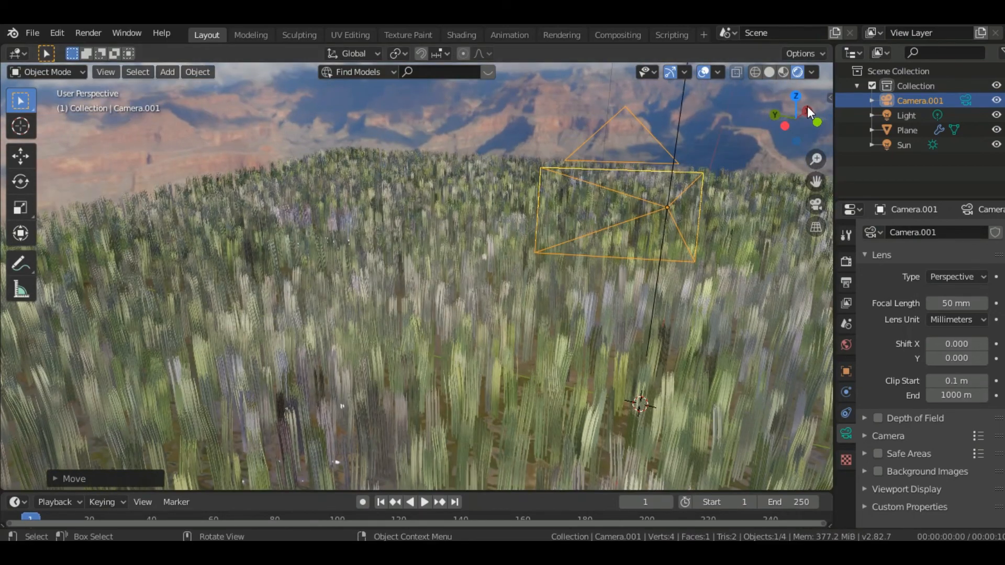
click(812, 205)
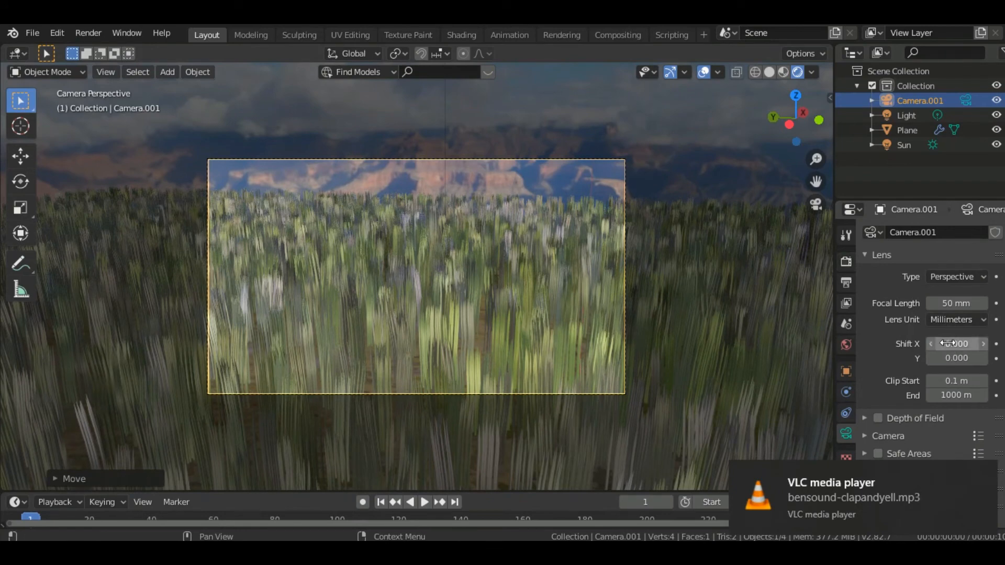
drag(947, 358, 963, 358)
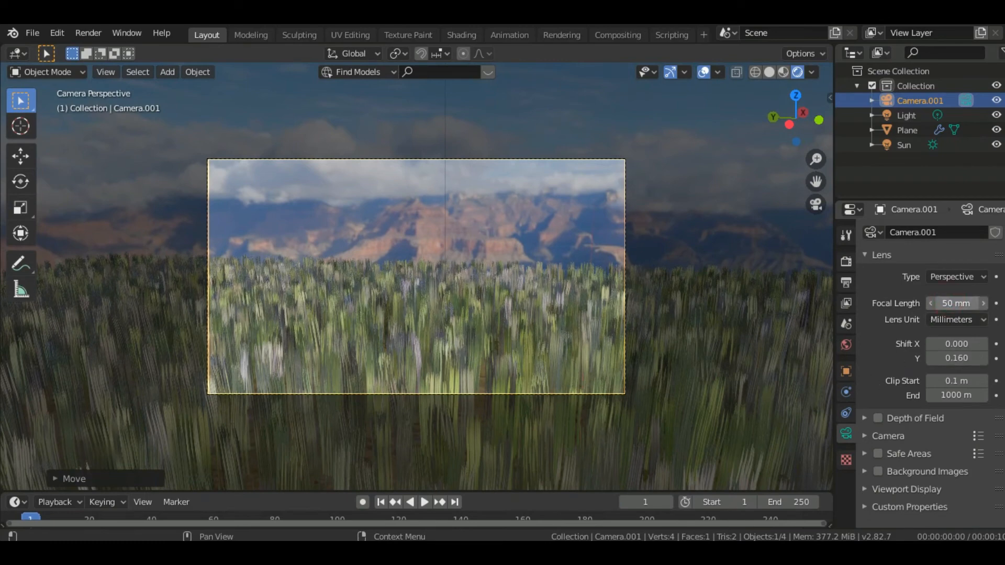
drag(955, 303, 924, 303)
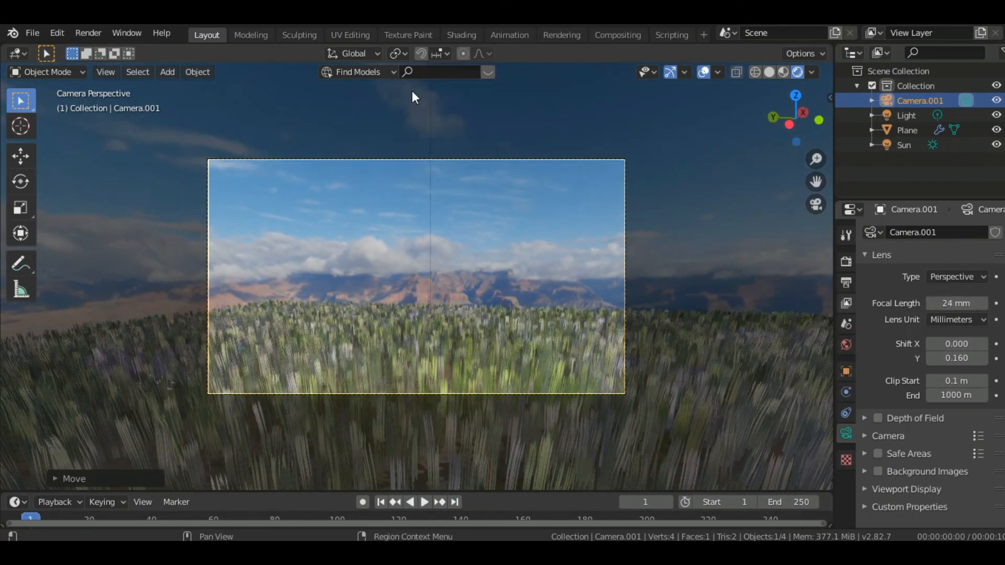
Render the camera view as a still image and check the render progress in the main Blender window
click(87, 31)
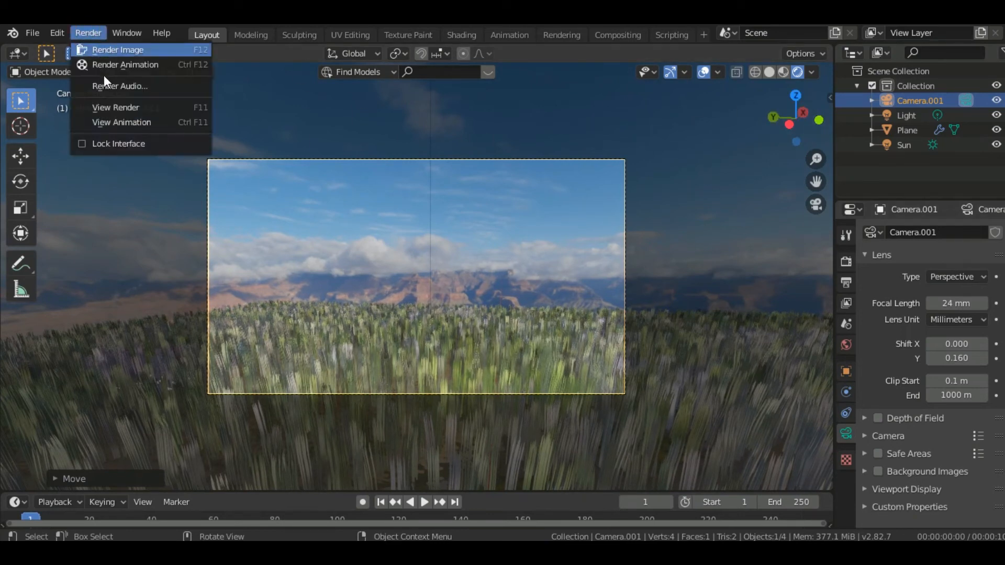
click(106, 49)
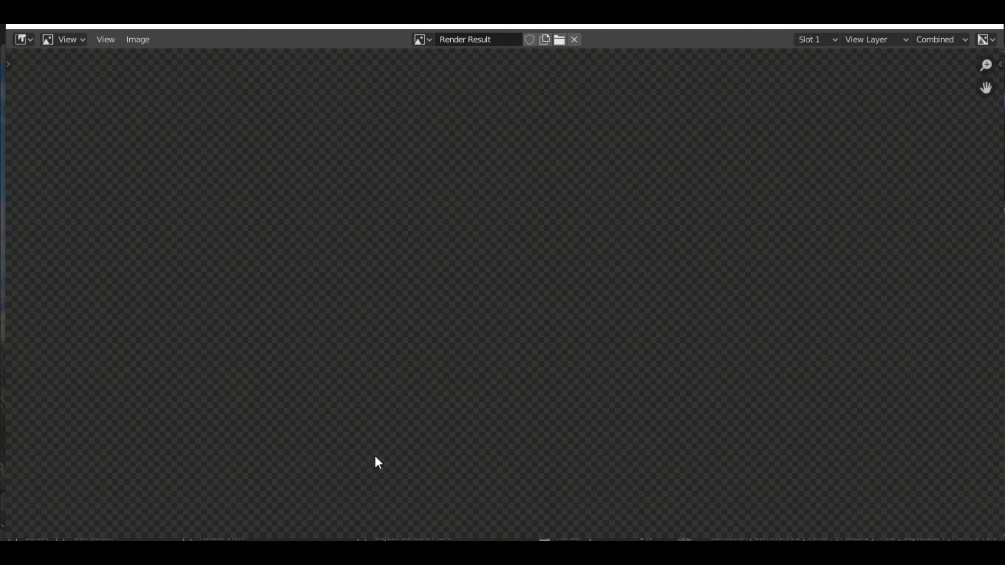
mouse_move(417, 552)
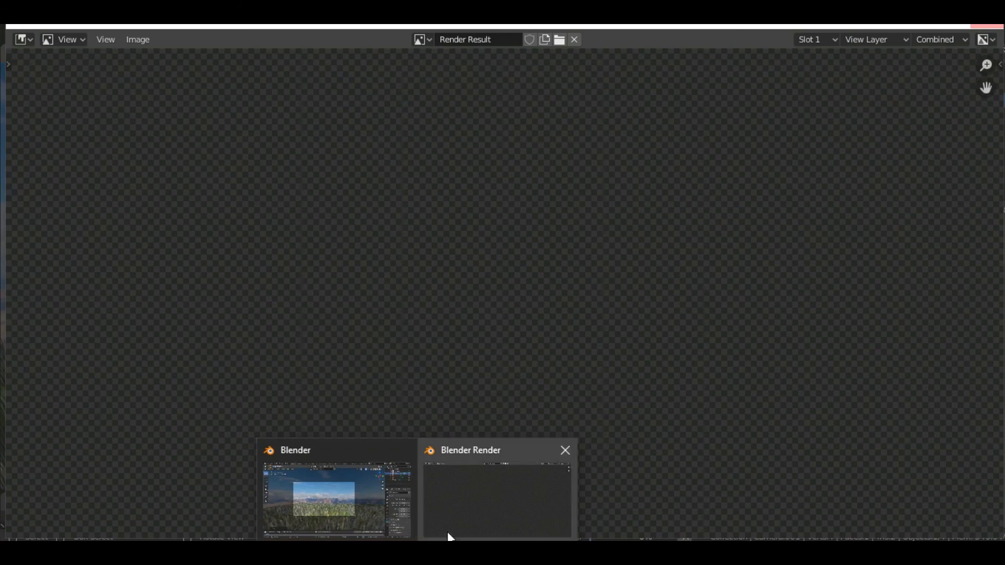
click(334, 491)
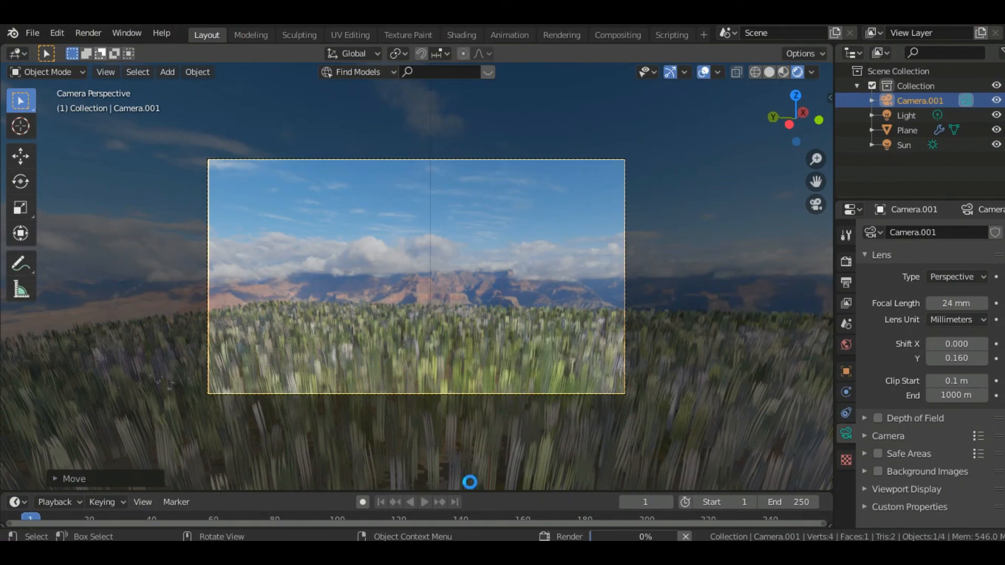
mouse_move(417, 553)
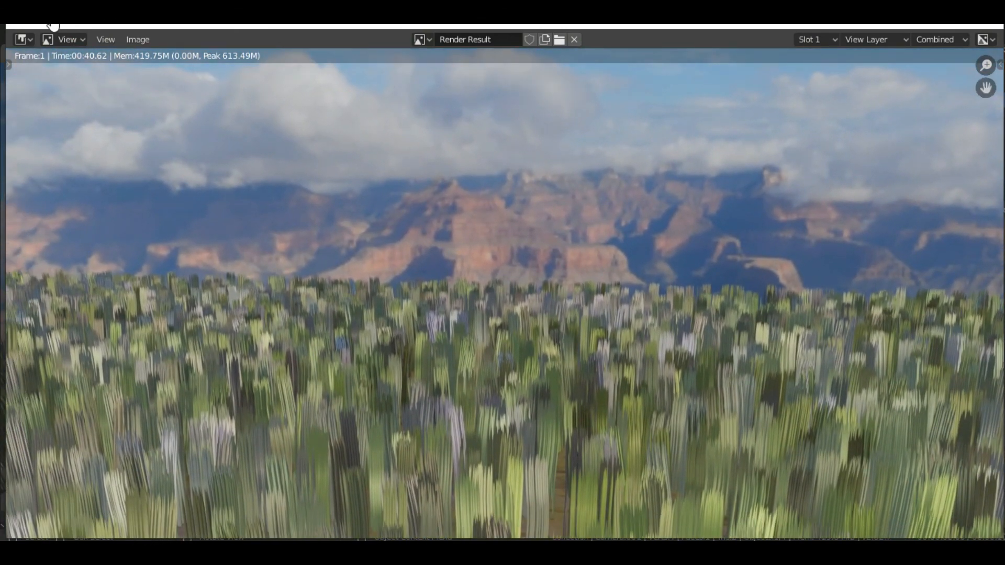
Save the render result as a PNG image named carpetd.png in the Documents folder
click(52, 39)
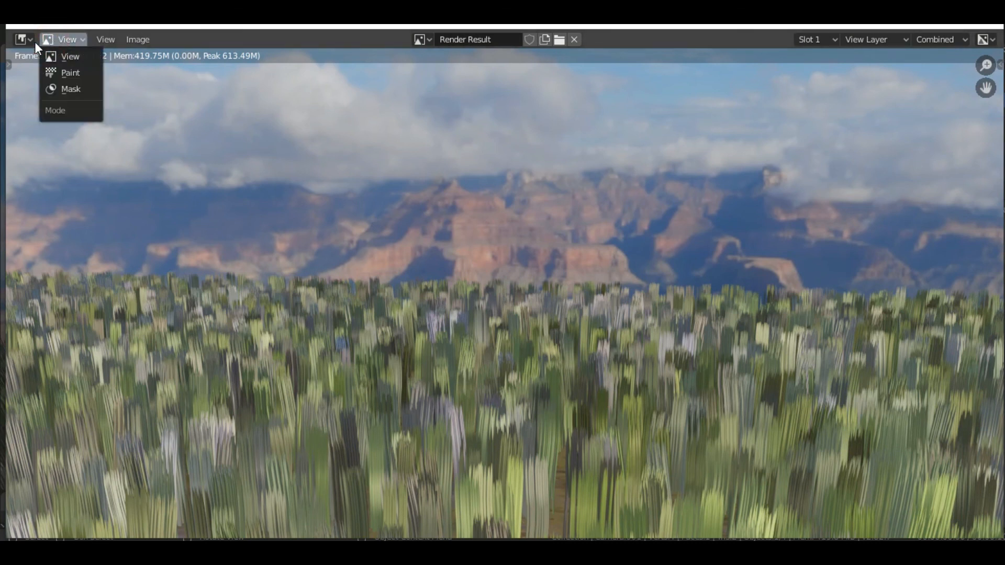
click(31, 42)
click(30, 42)
click(105, 38)
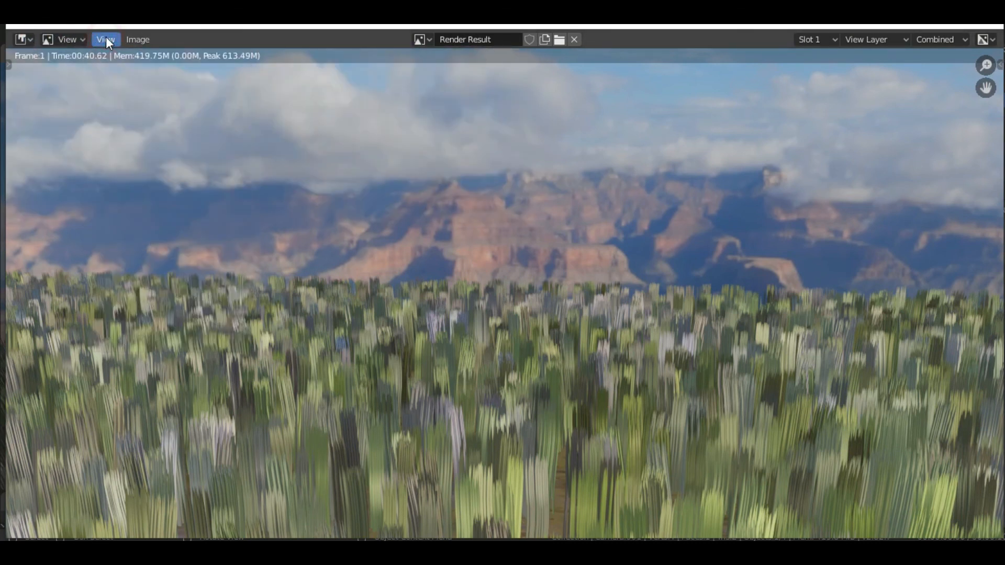
click(126, 40)
click(155, 130)
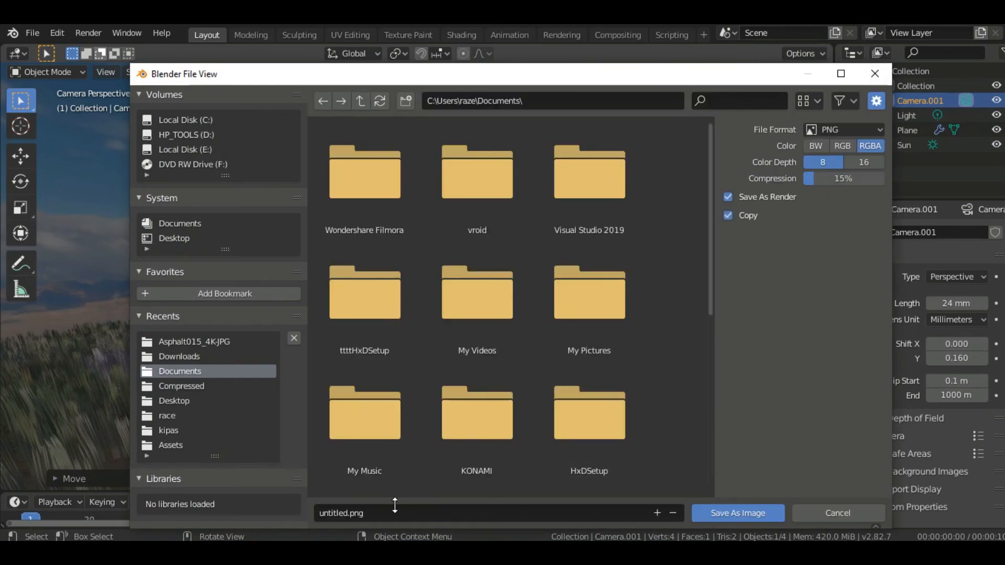
click(352, 510)
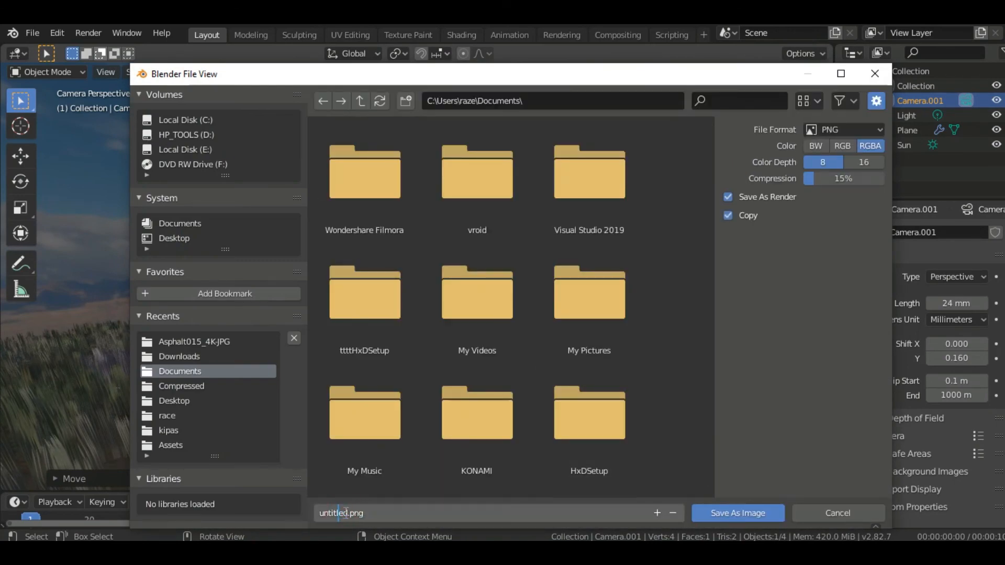
drag(344, 513, 312, 515)
text(carpet)
text(e)
click(707, 516)
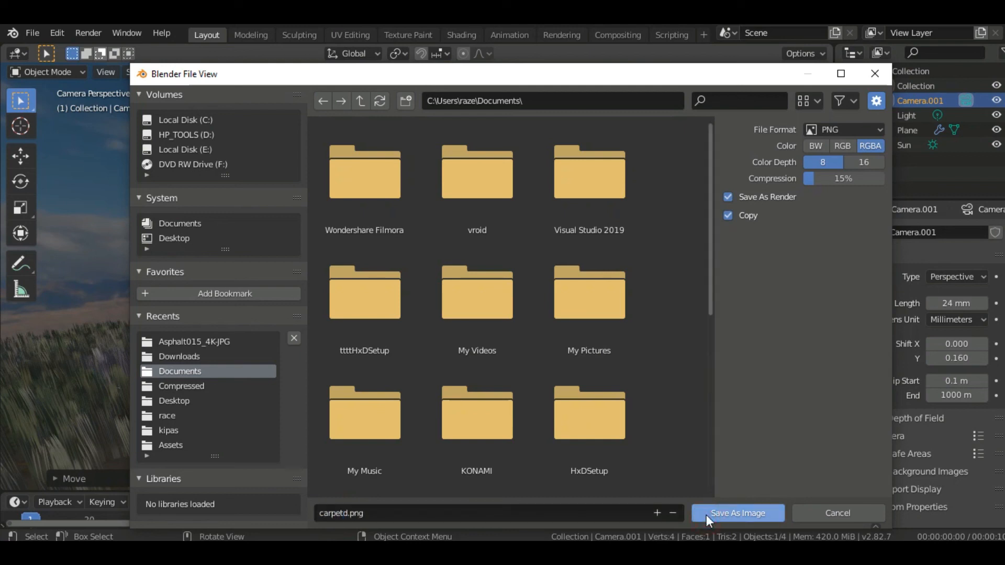
click(705, 515)
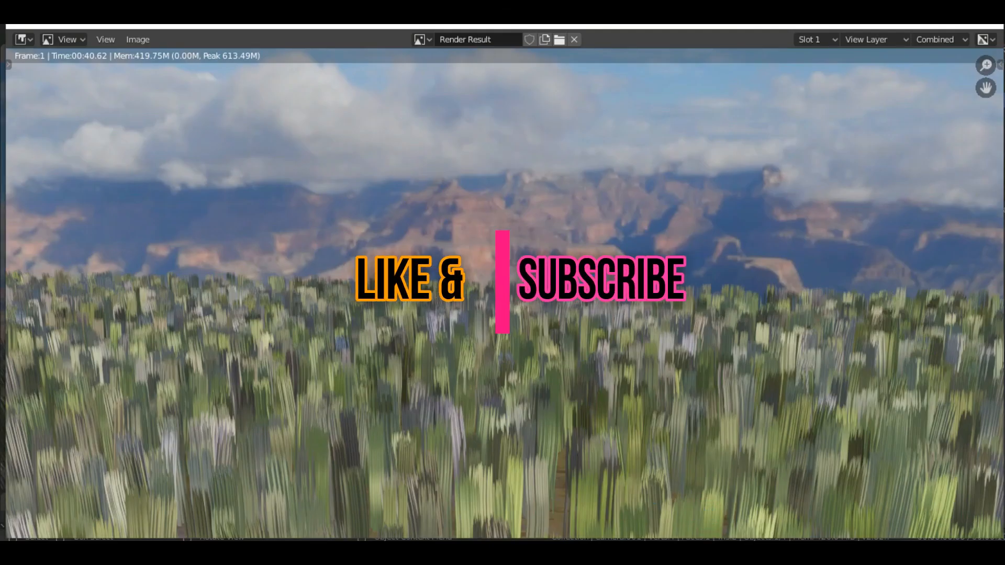